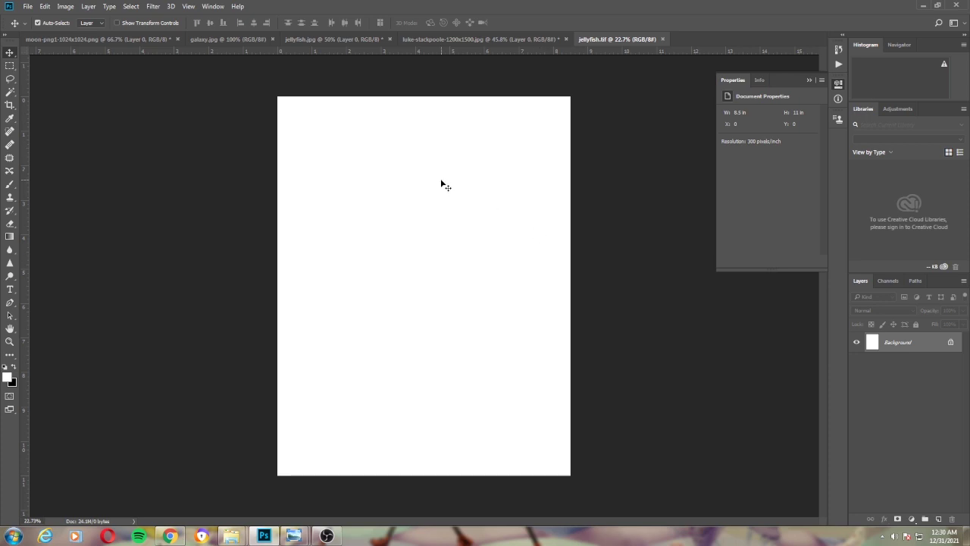
Copy the red-house photo into jellyfish.tif as a new layer and close the original without saving
{"action": "left_click", "coordinate": [461, 40]}
{"action": "right_click", "coordinate": [461, 42]}
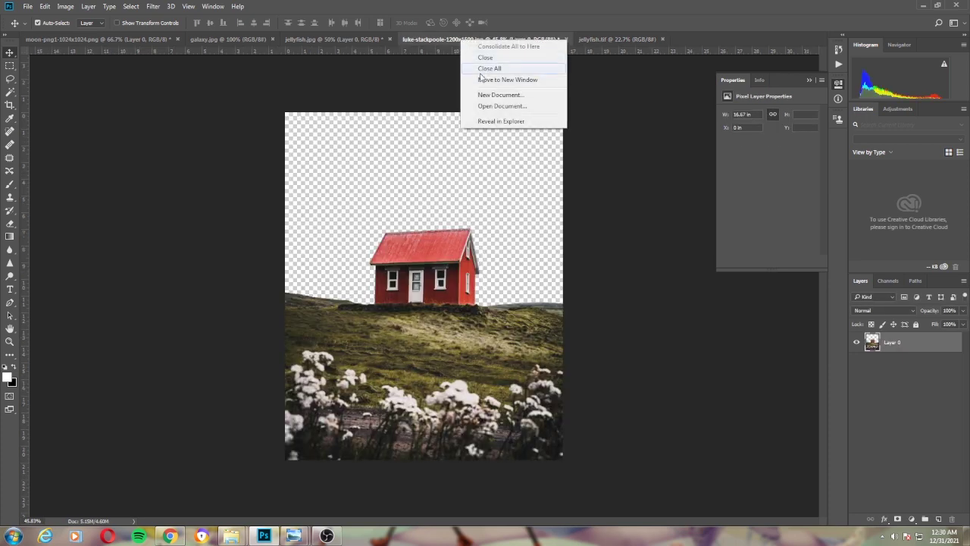
{"action": "left_click", "coordinate": [485, 83]}
{"action": "left_click_drag", "start_coordinate": [171, 269], "coordinate": [412, 303]}
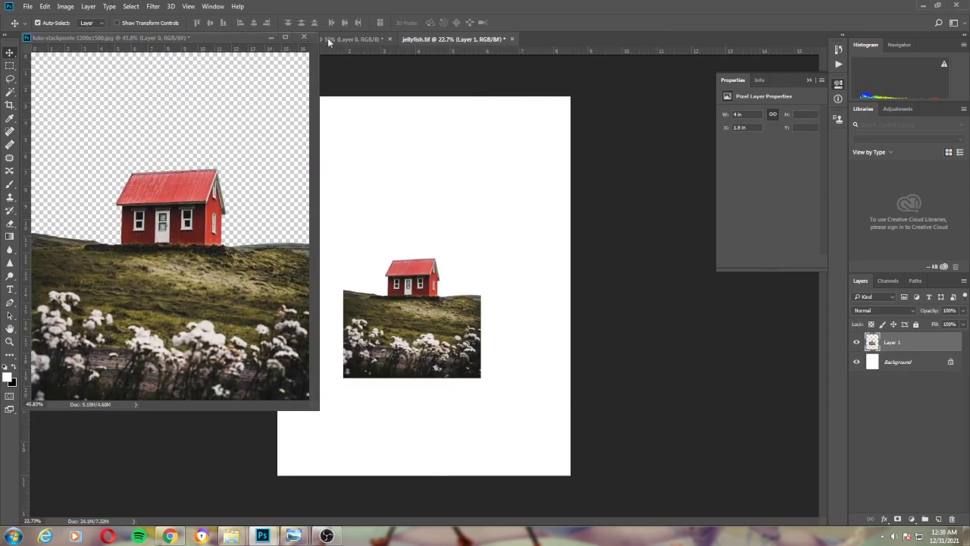
{"action": "left_click", "coordinate": [304, 37]}
{"action": "left_click", "coordinate": [491, 198]}
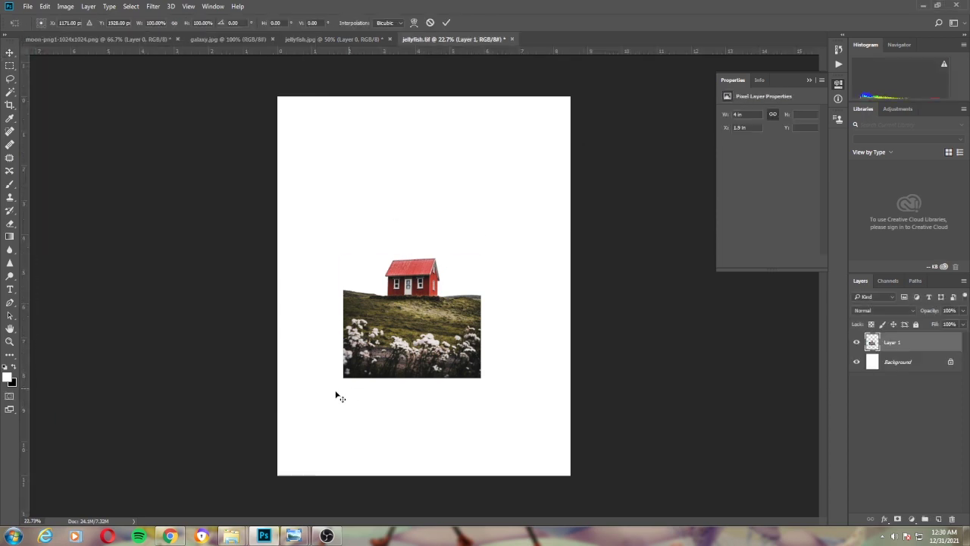
Scale the house layer to span the page, aligned with the left edge
{"action": "key", "text": "ctrl+t"}
{"action": "left_click_drag", "start_coordinate": [342, 377], "coordinate": [290, 478]}
{"action": "mouse_move", "coordinate": [463, 270]}
{"action": "left_mouse_down"}
{"action": "mouse_move", "coordinate": [477, 306]}
{"action": "mouse_move", "coordinate": [596, 217]}
{"action": "mouse_move", "coordinate": [578, 236]}
{"action": "left_mouse_up"}
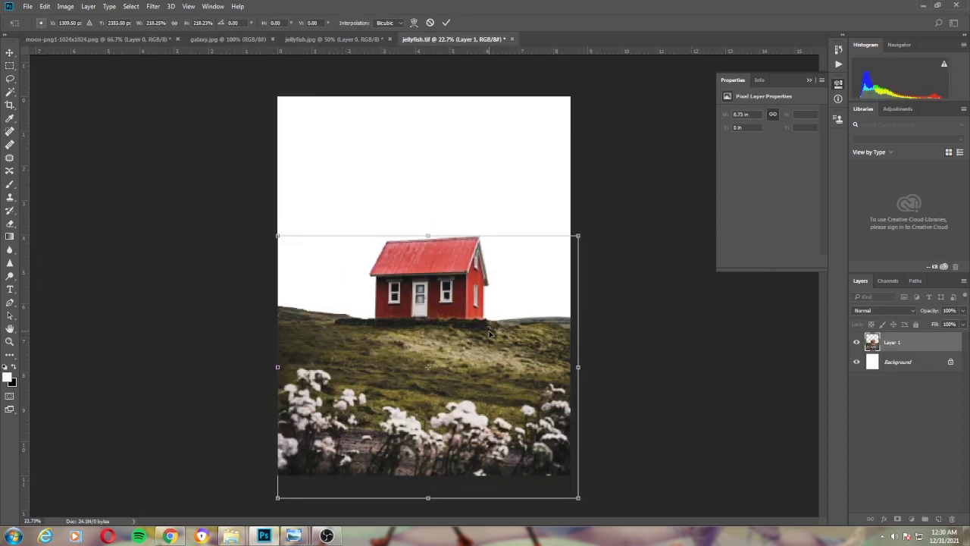
{"action": "key", "text": "Return"}
Copy the galaxy photo into the house composite as a new layer and close galaxy.jpg
{"action": "left_click", "coordinate": [334, 38]}
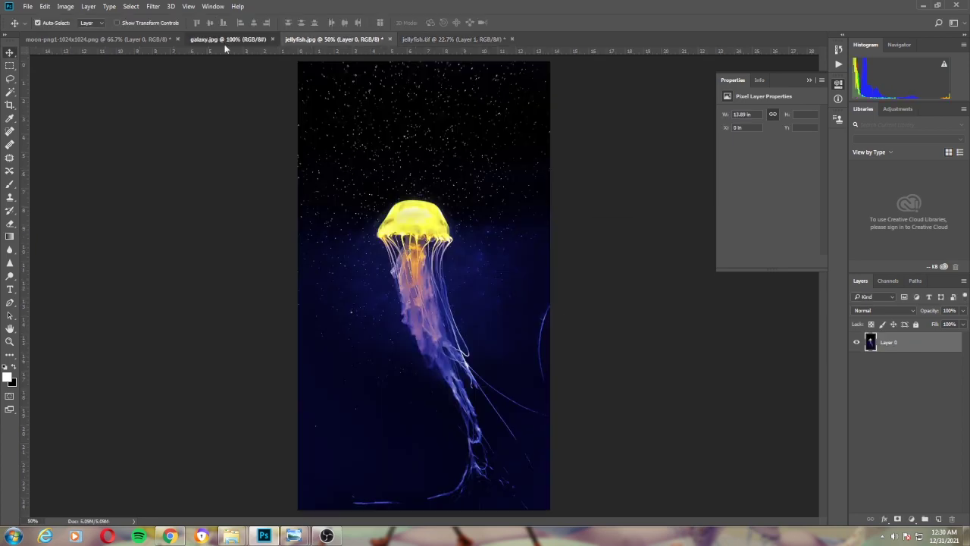
{"action": "left_click", "coordinate": [227, 39]}
{"action": "left_click_drag", "start_coordinate": [224, 39], "coordinate": [227, 121]}
{"action": "left_click_drag", "start_coordinate": [581, 37], "coordinate": [298, 116]}
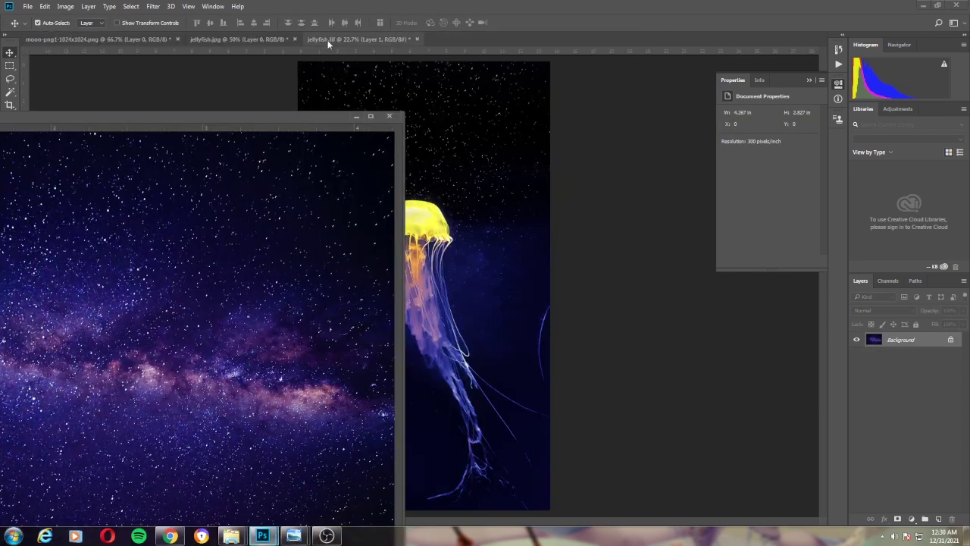
{"action": "left_click_drag", "start_coordinate": [286, 227], "coordinate": [485, 204]}
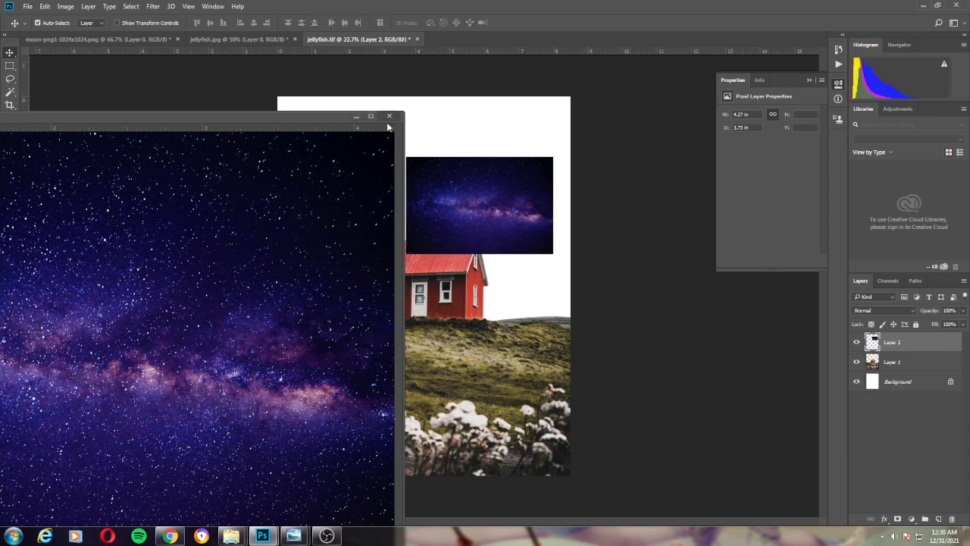
{"action": "left_click", "coordinate": [388, 116]}
Move the galaxy layer below the house and enlarge it to cover the sky
{"action": "left_click", "coordinate": [911, 368], "text": "shift"}
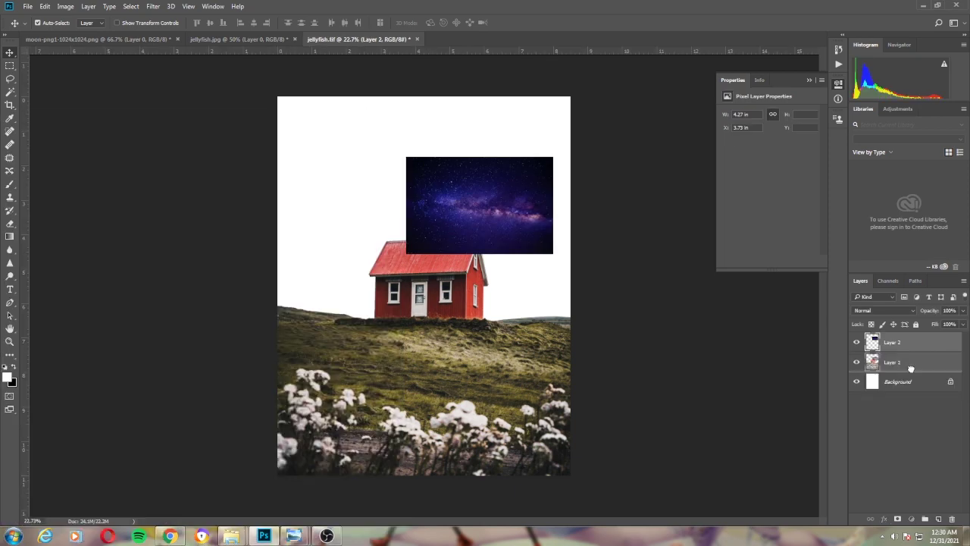
{"action": "key", "text": "ctrl+bracketleft"}
{"action": "key", "text": "ctrl+t"}
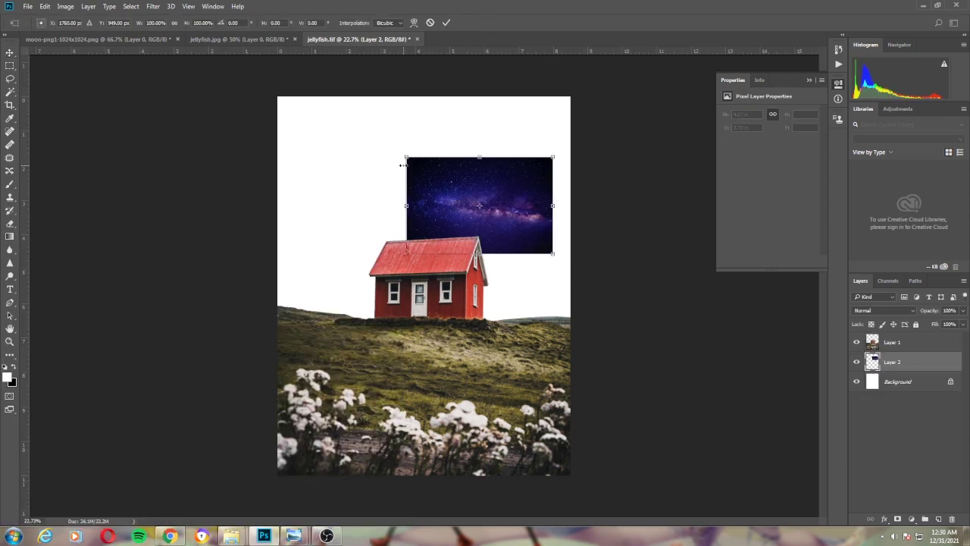
{"action": "mouse_move", "coordinate": [403, 165]}
{"action": "left_mouse_down"}
{"action": "mouse_move", "coordinate": [639, 325]}
{"action": "mouse_move", "coordinate": [558, 303]}
{"action": "left_mouse_up"}
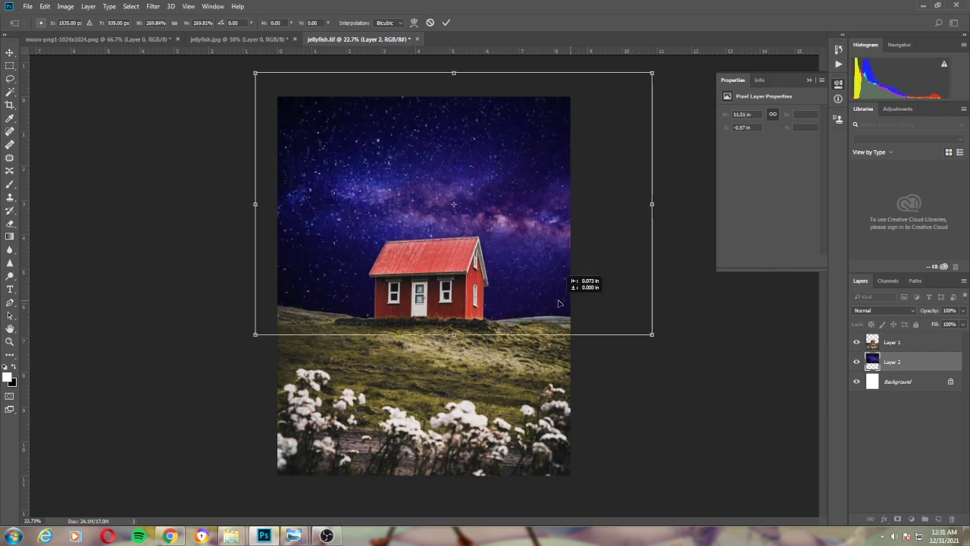
{"action": "key", "text": "Return"}
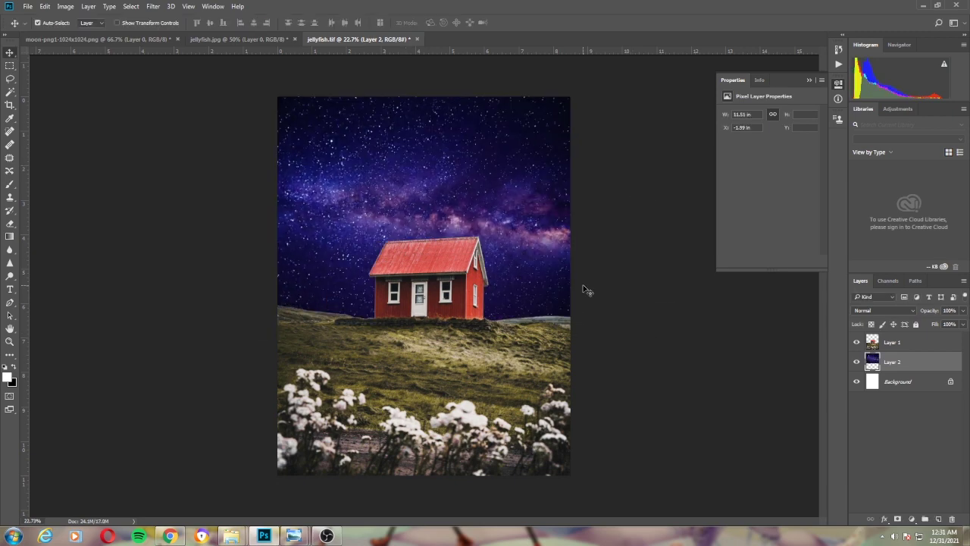
{"action": "scroll", "coordinate": [429, 237], "scroll_direction": "up", "scroll_amount": 2}
{"action": "scroll", "coordinate": [429, 238], "scroll_direction": "down", "scroll_amount": 2}
On a new layer, paint a cyan glow along the horizon behind the house with a large brush
{"action": "key", "text": "ctrl+plus"}
{"action": "left_click", "coordinate": [939, 519]}
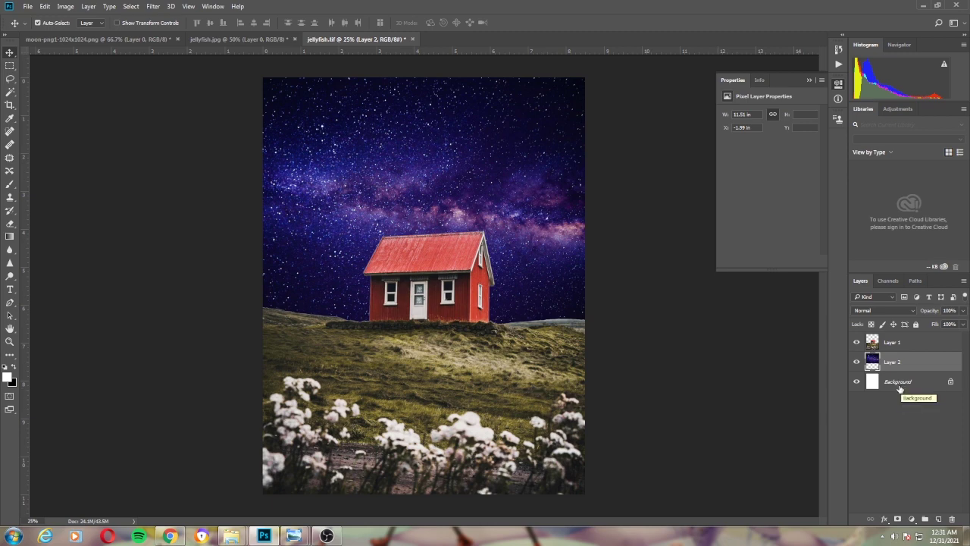
{"action": "left_click", "coordinate": [8, 376]}
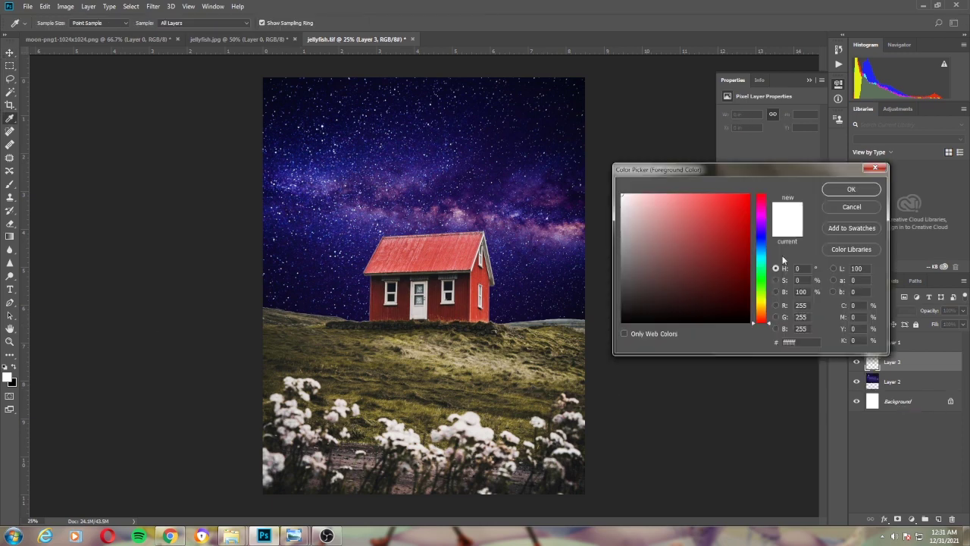
{"action": "left_click", "coordinate": [761, 261]}
{"action": "left_click", "coordinate": [747, 195]}
{"action": "key", "text": "Return"}
{"action": "key", "text": "b"}
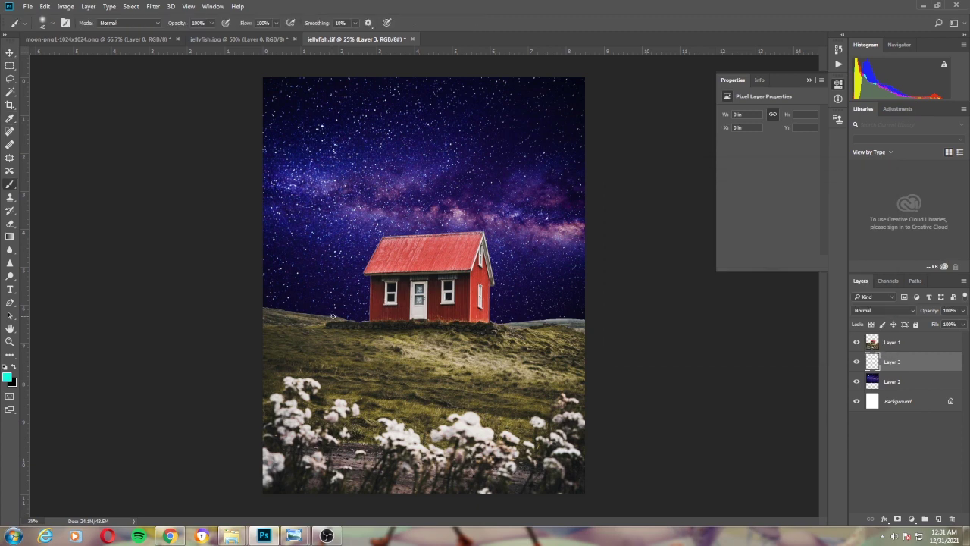
{"action": "left_click_drag", "start_coordinate": [268, 313], "coordinate": [349, 303]}
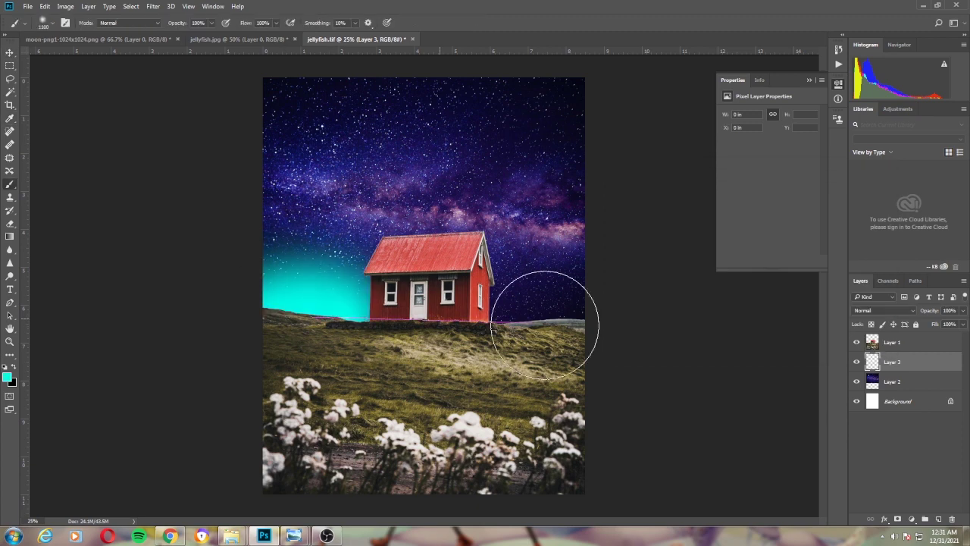
{"action": "left_click_drag", "start_coordinate": [545, 325], "coordinate": [270, 339]}
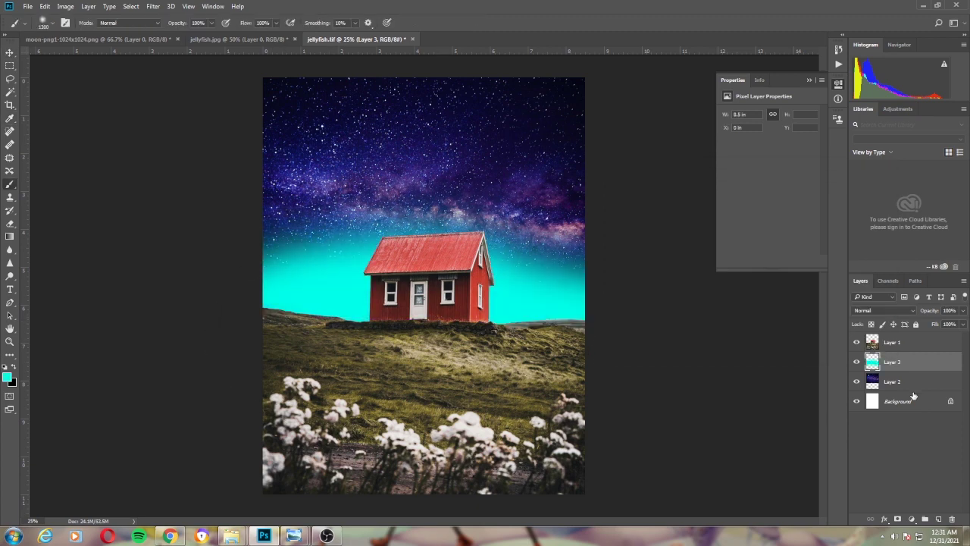
Set the glow layer's blend mode to Hard Light and lower its fill to dim it
{"action": "left_click", "coordinate": [883, 310]}
{"action": "left_click", "coordinate": [867, 345]}
{"action": "left_click", "coordinate": [881, 310]}
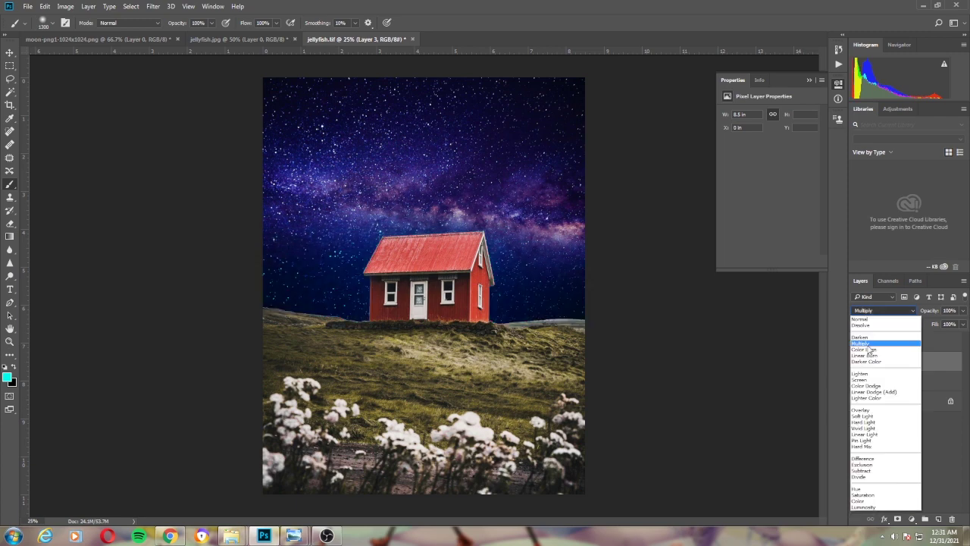
{"action": "left_click", "coordinate": [865, 375]}
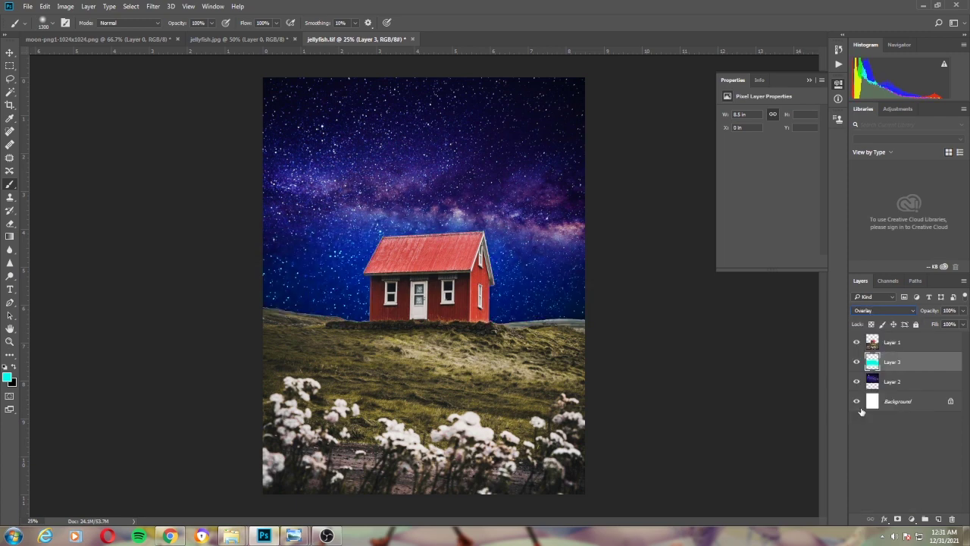
{"action": "left_click", "coordinate": [883, 310]}
{"action": "left_click", "coordinate": [876, 410]}
{"action": "left_click", "coordinate": [879, 310]}
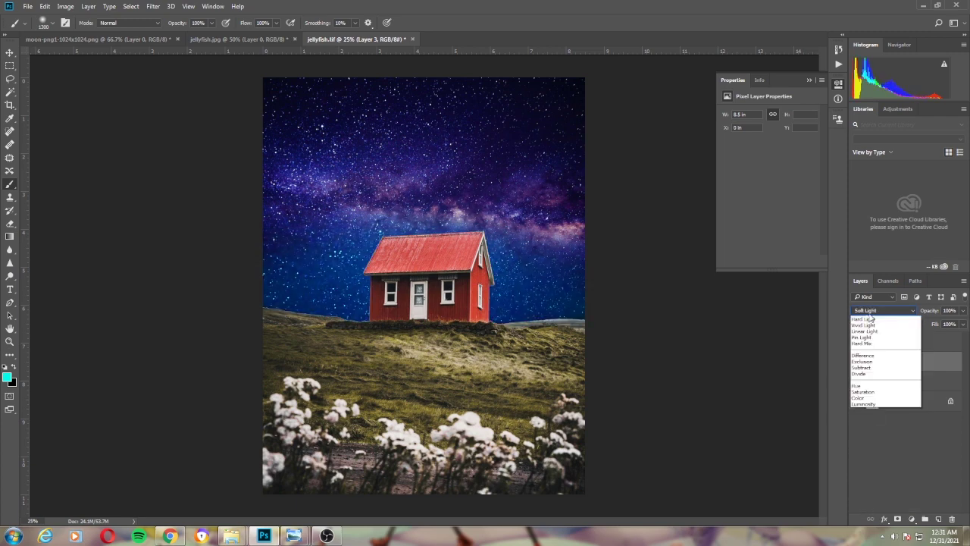
{"action": "left_click", "coordinate": [871, 421]}
{"action": "left_click", "coordinate": [963, 323]}
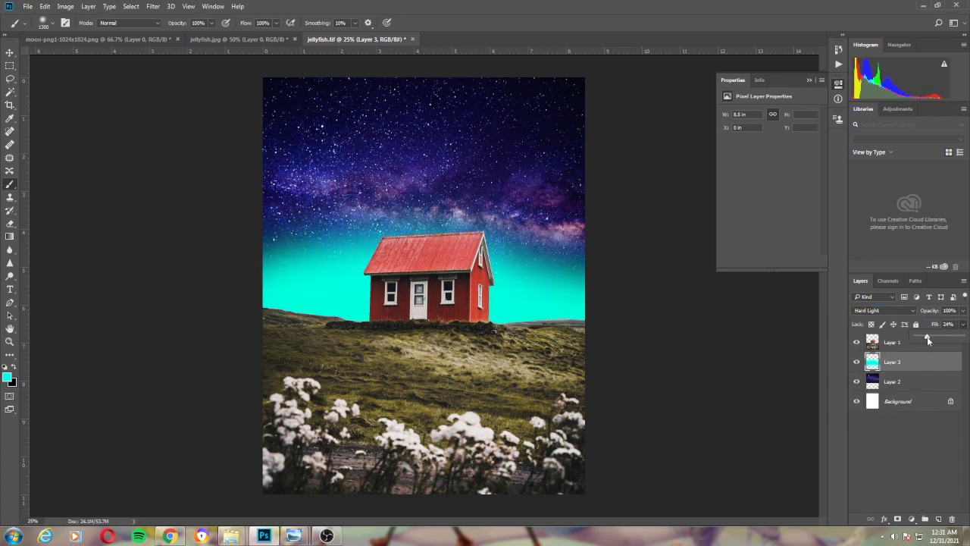
{"action": "left_click_drag", "start_coordinate": [927, 337], "coordinate": [965, 338]}
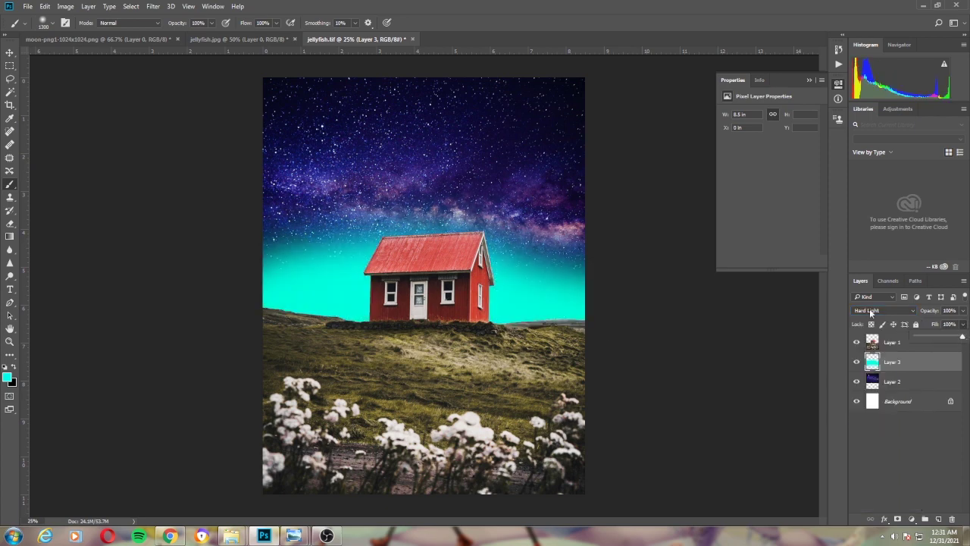
Reposition the cyan glow so it brightens the horizon
{"action": "key", "text": "v"}
{"action": "left_click_drag", "start_coordinate": [526, 271], "coordinate": [581, 310]}
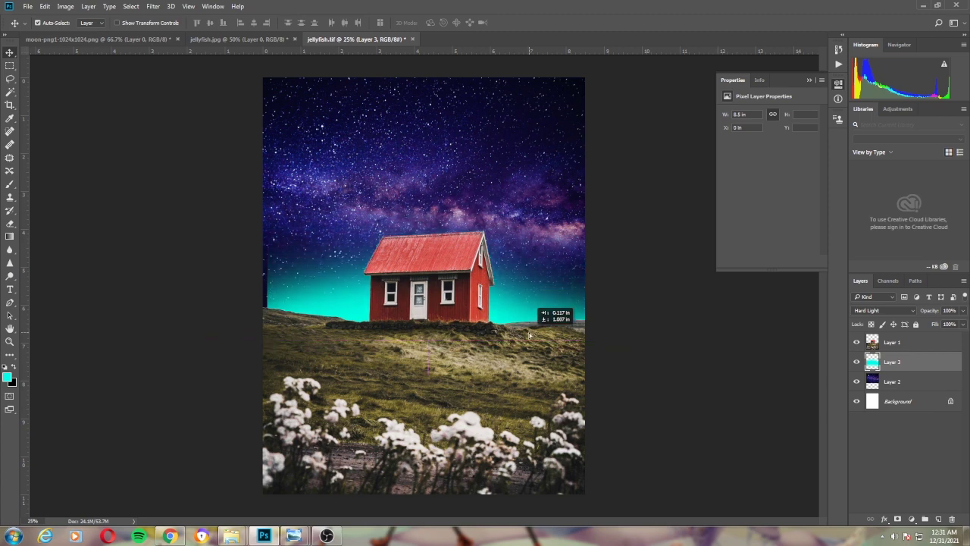
{"action": "key", "text": "ctrl+t"}
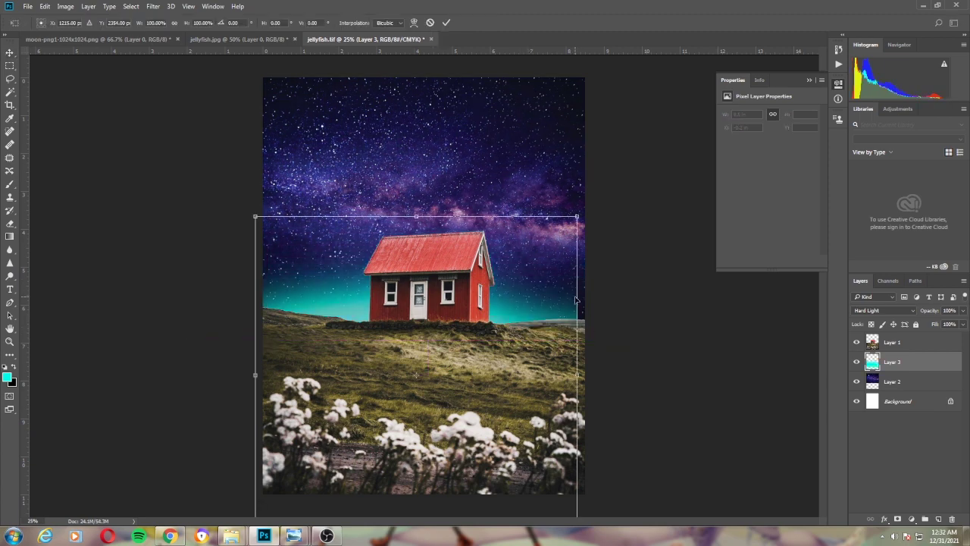
{"action": "mouse_move", "coordinate": [556, 311]}
{"action": "left_mouse_down"}
{"action": "mouse_move", "coordinate": [553, 285]}
{"action": "mouse_move", "coordinate": [556, 304]}
{"action": "left_mouse_up"}
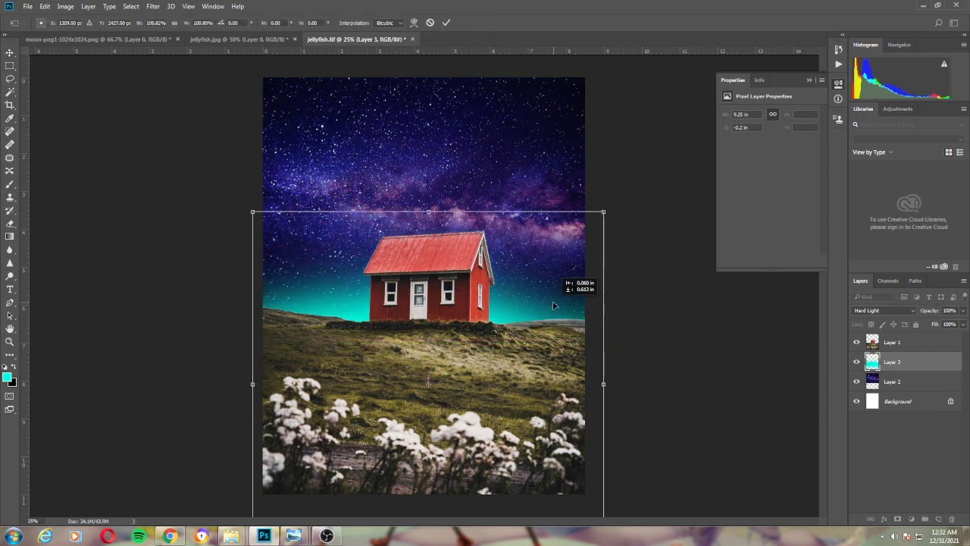
{"action": "key", "text": "Return"}
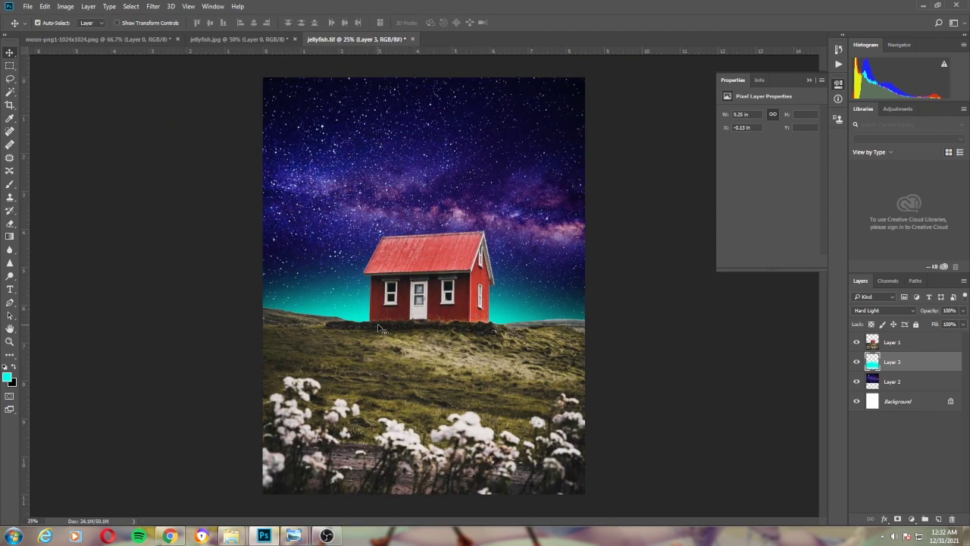
{"action": "scroll", "coordinate": [394, 332], "scroll_direction": "up", "scroll_amount": 3}
Trace a closed Pen shape around the house walls, roof peaks and eaves
{"action": "key", "text": "p"}
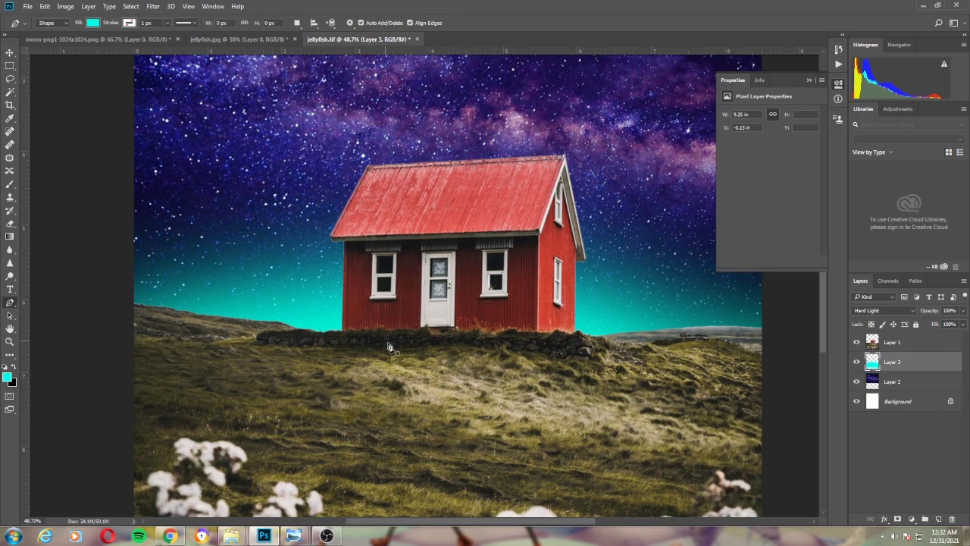
{"action": "scroll", "coordinate": [352, 341], "scroll_direction": "up", "scroll_amount": 1}
{"action": "left_click", "coordinate": [352, 341]}
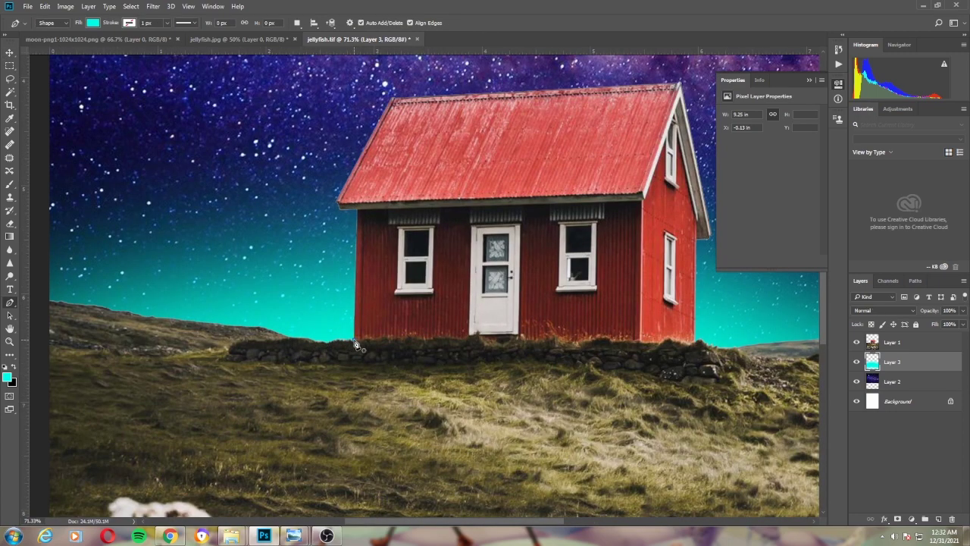
{"action": "left_click", "coordinate": [357, 209]}
{"action": "left_click", "coordinate": [394, 97]}
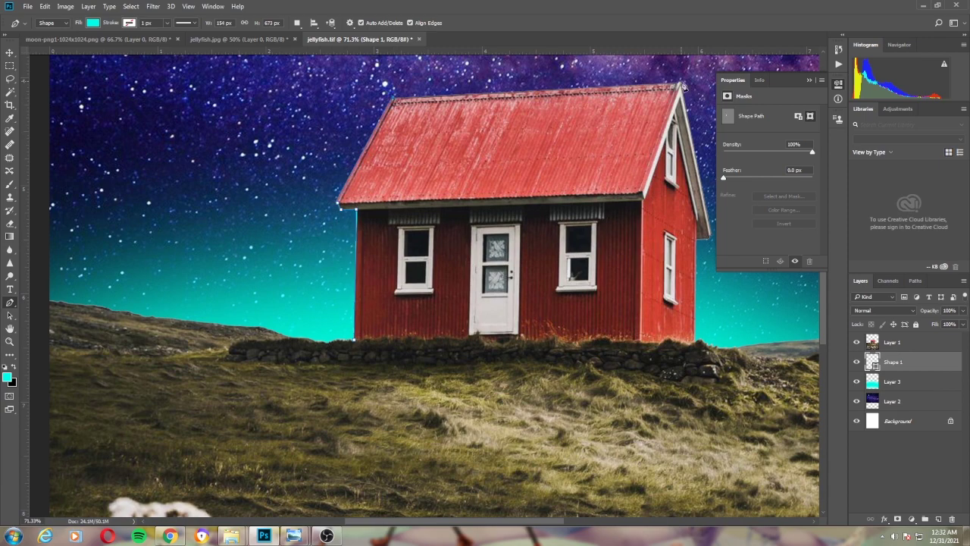
{"action": "left_click", "coordinate": [680, 82]}
{"action": "left_click", "coordinate": [710, 237]}
{"action": "left_click", "coordinate": [695, 239]}
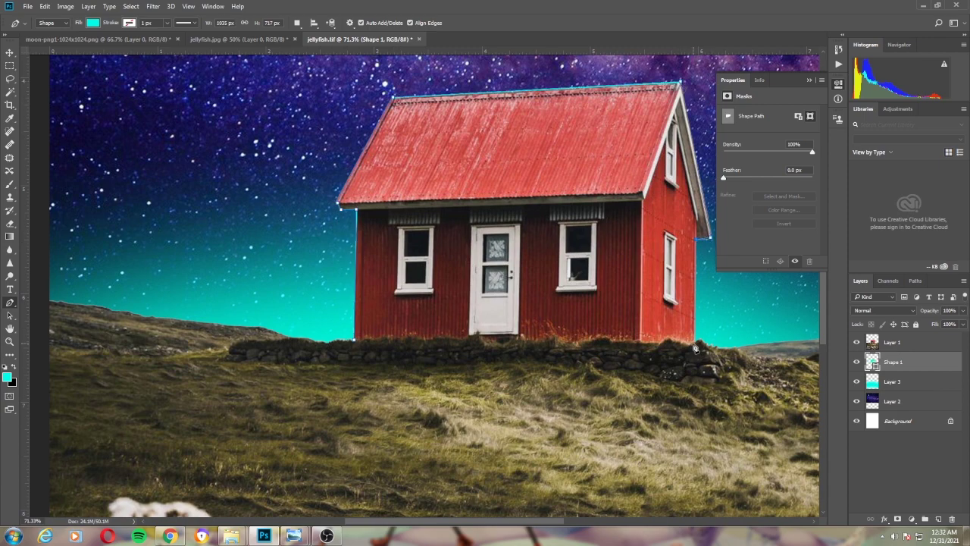
{"action": "left_click", "coordinate": [695, 343]}
{"action": "left_click", "coordinate": [353, 342]}
Bring the cyan house shape above the house layer
{"action": "key", "text": "ctrl+]"}
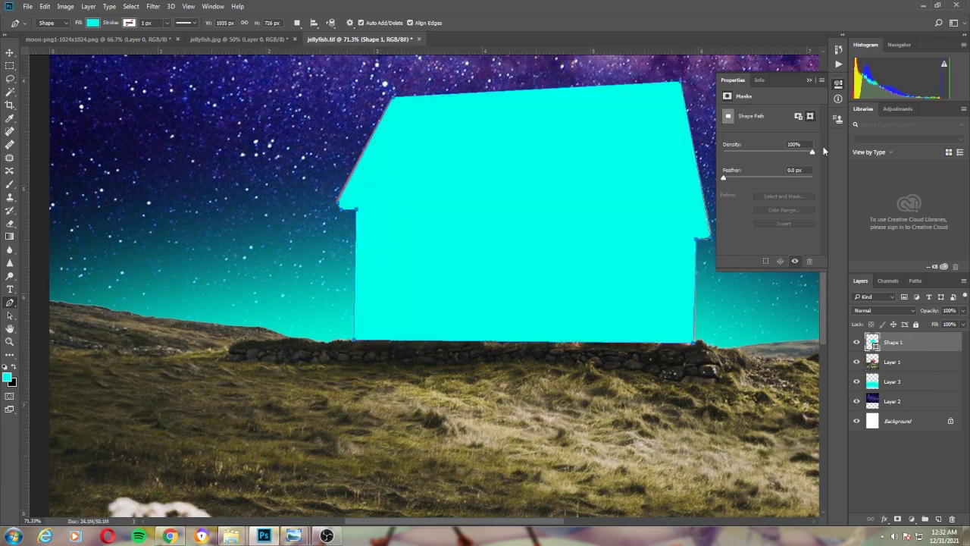
{"action": "scroll", "coordinate": [542, 221], "scroll_direction": "down", "scroll_amount": 2}
{"action": "scroll", "coordinate": [681, 175], "scroll_direction": "down", "scroll_amount": 1}
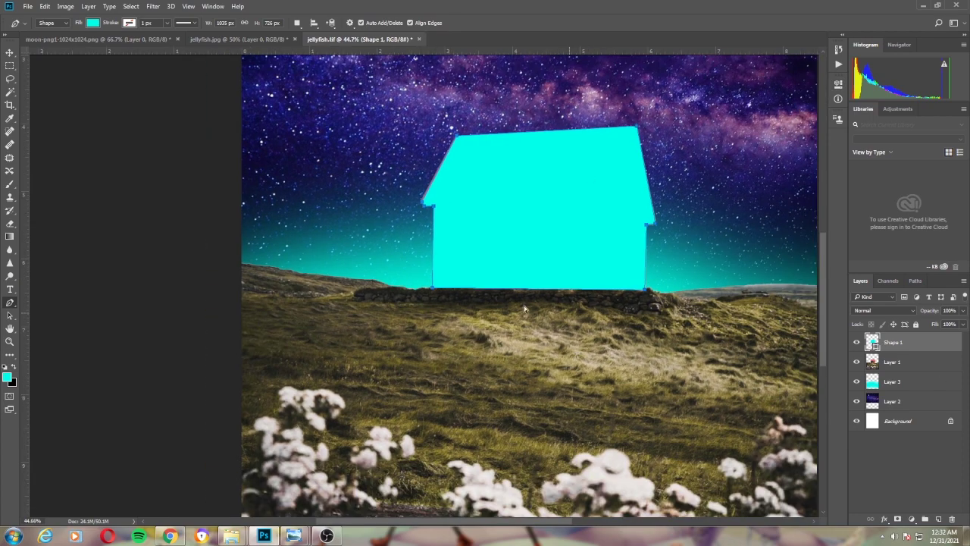
{"action": "key", "text": "ctrl+t"}
Flip the house shape upside down and mirrored, placing it against the base below the house
{"action": "right_click", "coordinate": [460, 266]}
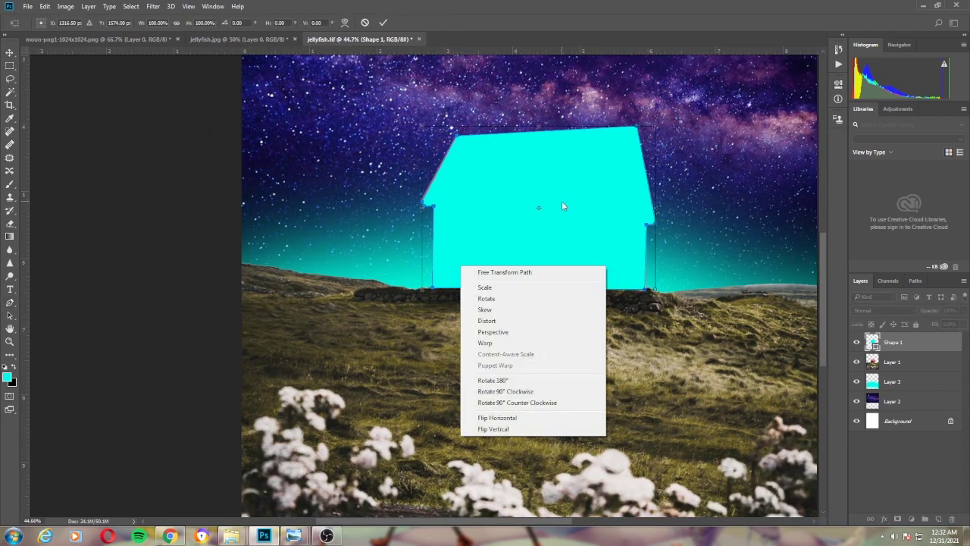
{"action": "left_click", "coordinate": [517, 402]}
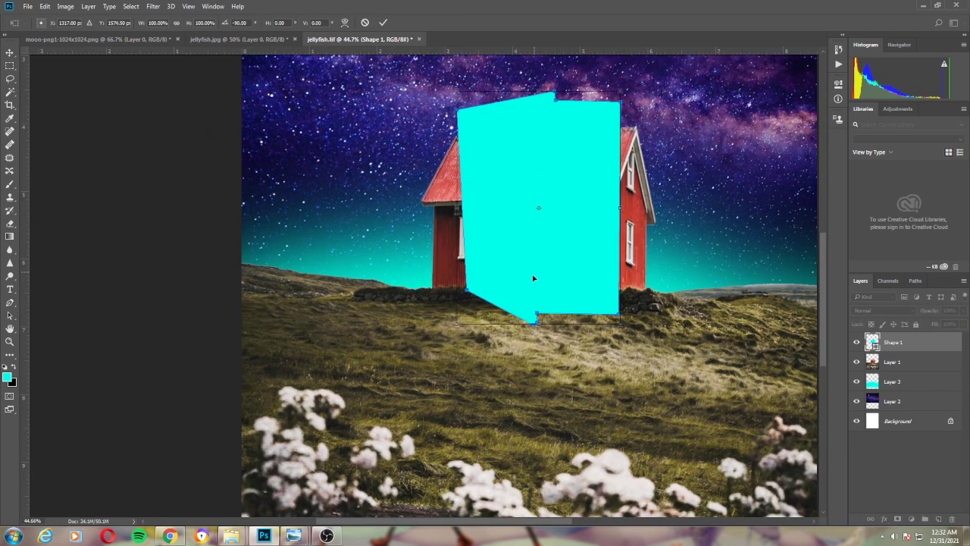
{"action": "right_click", "coordinate": [537, 268]}
{"action": "left_click", "coordinate": [561, 383]}
{"action": "right_click", "coordinate": [559, 232]}
{"action": "left_click", "coordinate": [576, 356]}
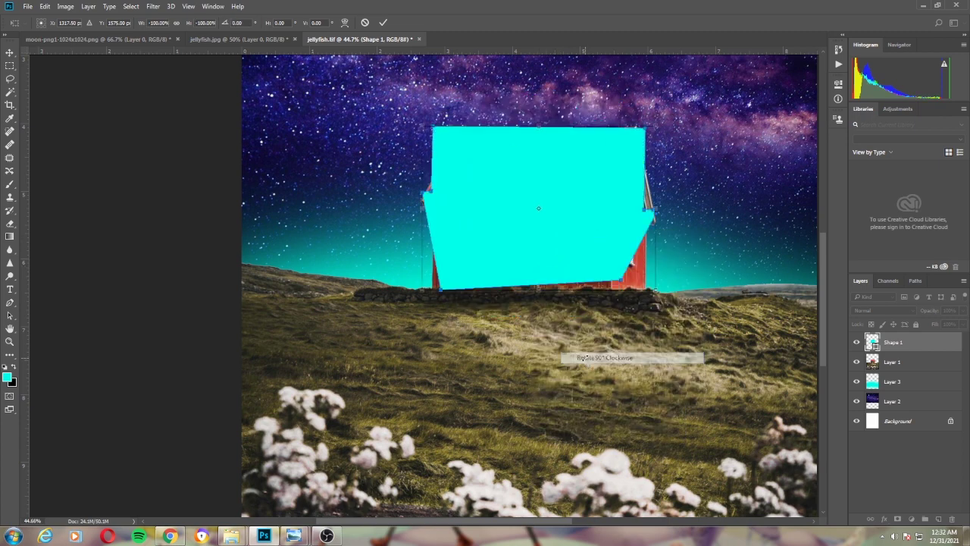
{"action": "left_click_drag", "start_coordinate": [568, 252], "coordinate": [557, 436]}
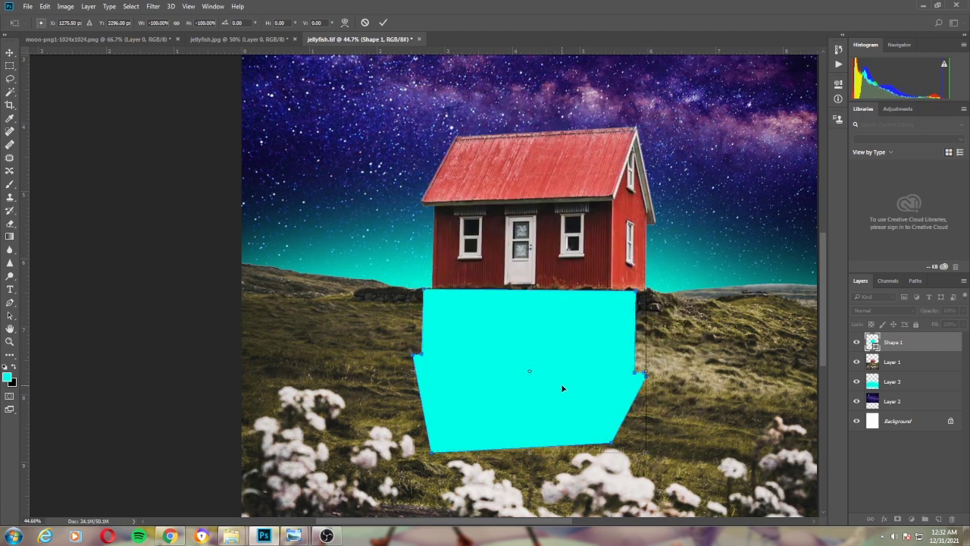
{"action": "right_click", "coordinate": [550, 391]}
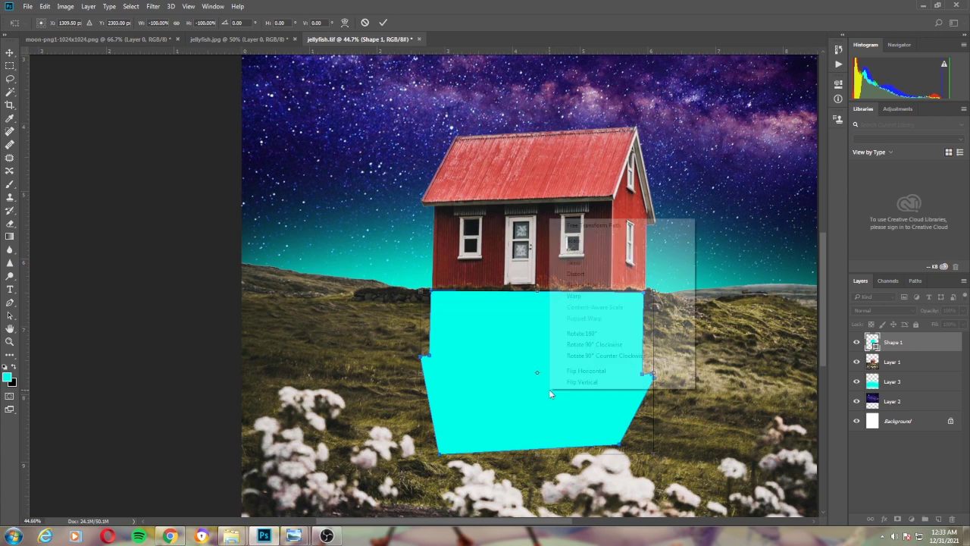
{"action": "left_click", "coordinate": [566, 370]}
{"action": "left_click_drag", "start_coordinate": [567, 372], "coordinate": [567, 370]}
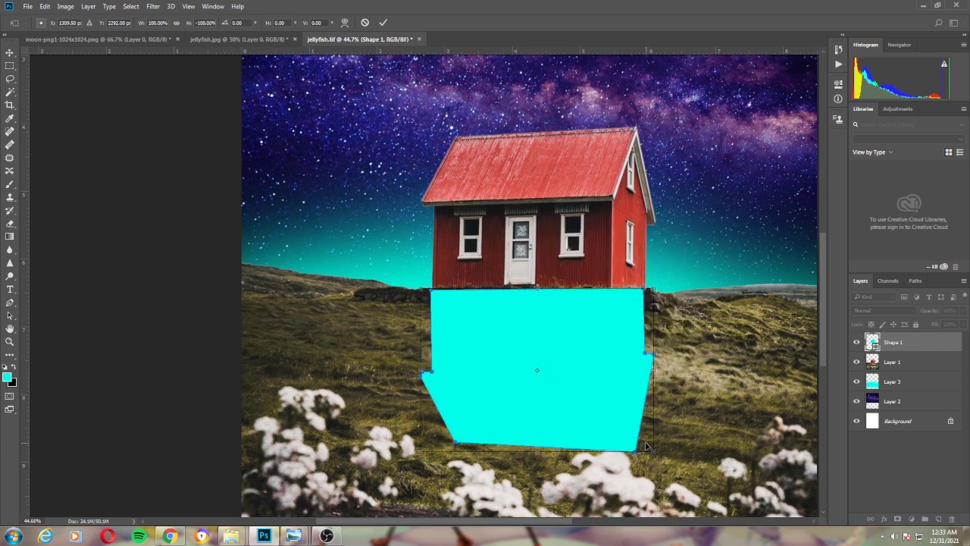
{"action": "double_click", "coordinate": [579, 417]}
Fill the shadow shape with black (000000) and lower its fill to 23%
{"action": "double_click", "coordinate": [873, 342]}
{"action": "type", "text": "000000"}
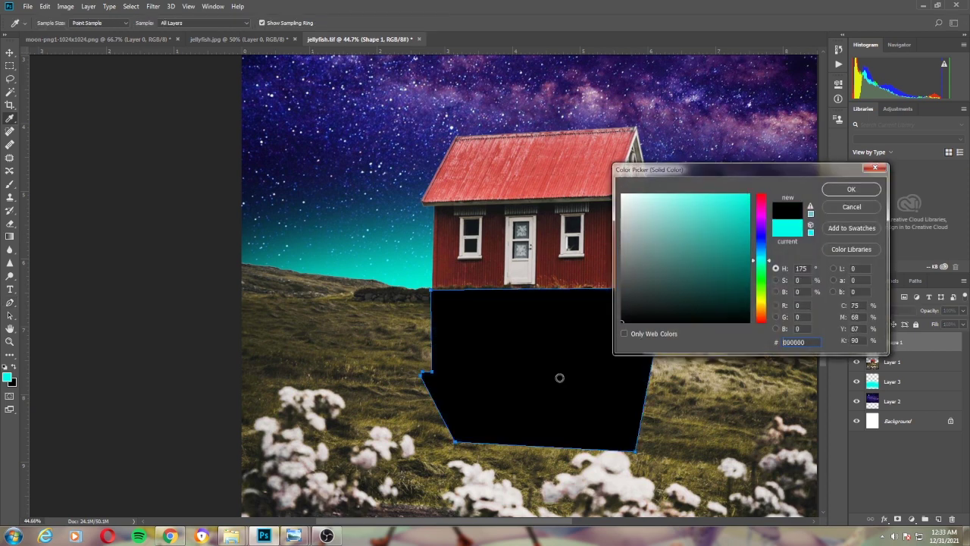
{"action": "left_click", "coordinate": [849, 190]}
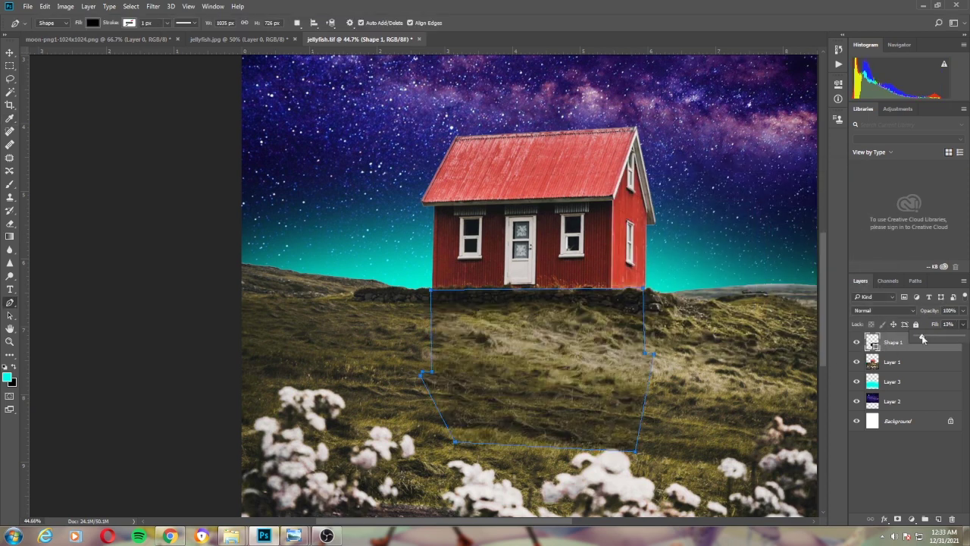
{"action": "left_click_drag", "start_coordinate": [920, 336], "coordinate": [928, 336]}
{"action": "key", "text": "alt+shift+h"}
{"action": "left_click", "coordinate": [901, 370]}
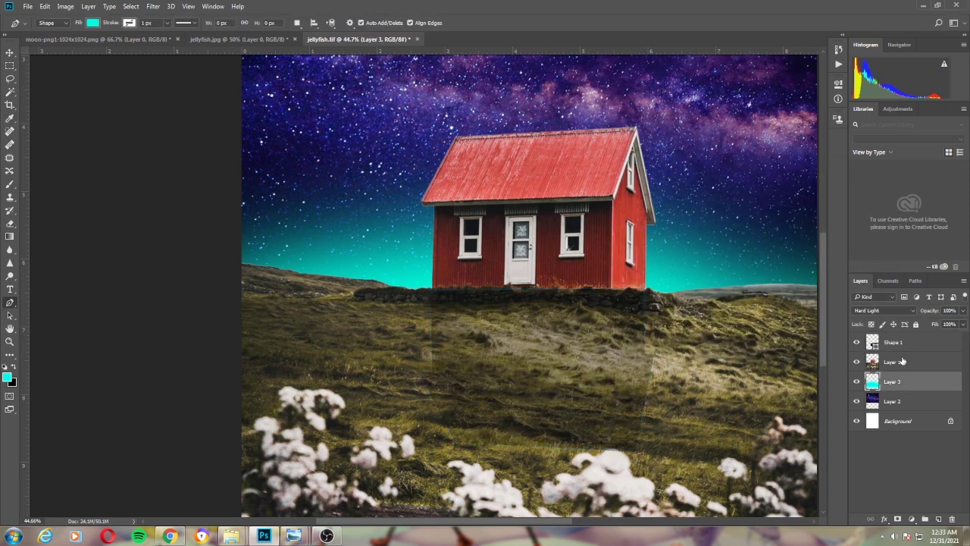
{"action": "left_click", "coordinate": [893, 342]}
Skew and distort the shadow's corners into a leftward-slanting shape on the grass
{"action": "key", "text": "ctrl+t"}
{"action": "right_click", "coordinate": [498, 354]}
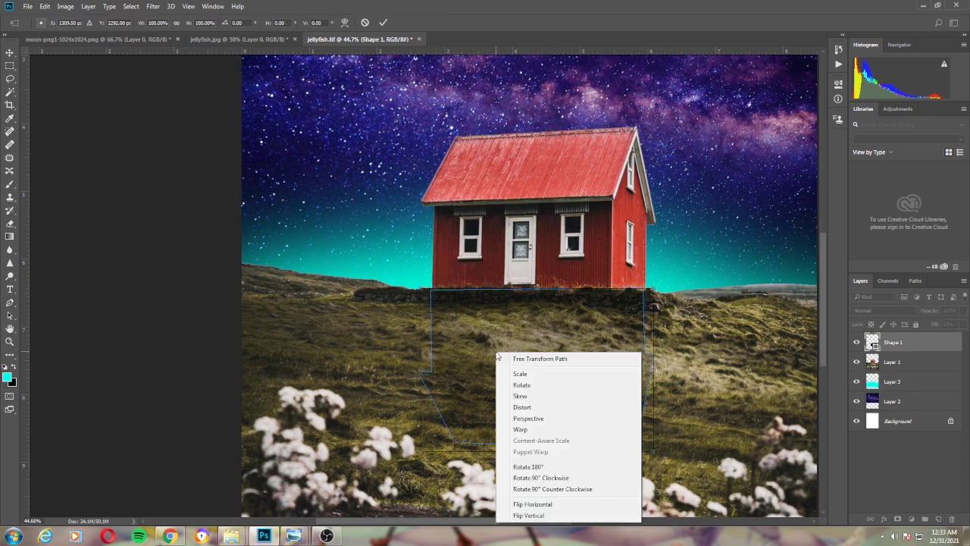
{"action": "left_click", "coordinate": [523, 407]}
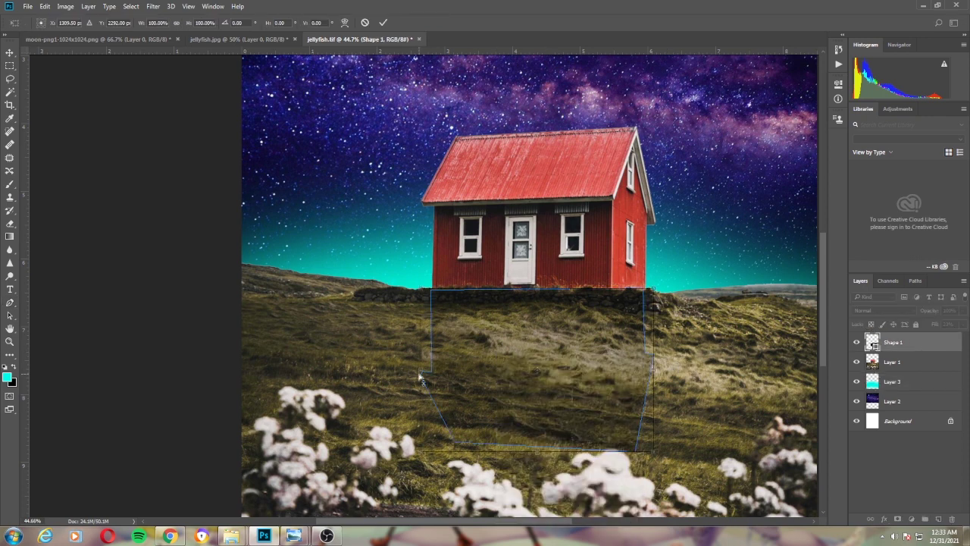
{"action": "right_click", "coordinate": [494, 349]}
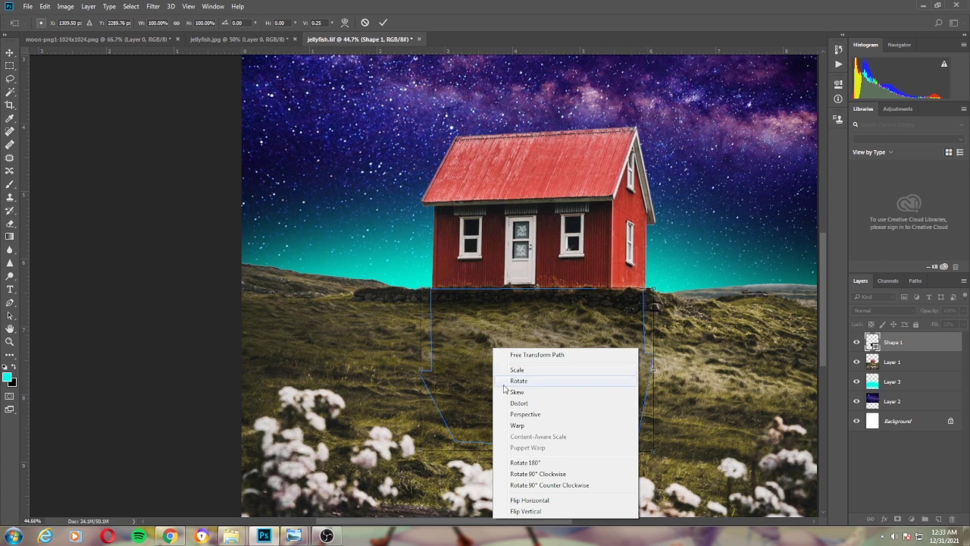
{"action": "left_click", "coordinate": [519, 391]}
{"action": "left_click_drag", "start_coordinate": [421, 451], "coordinate": [363, 428]}
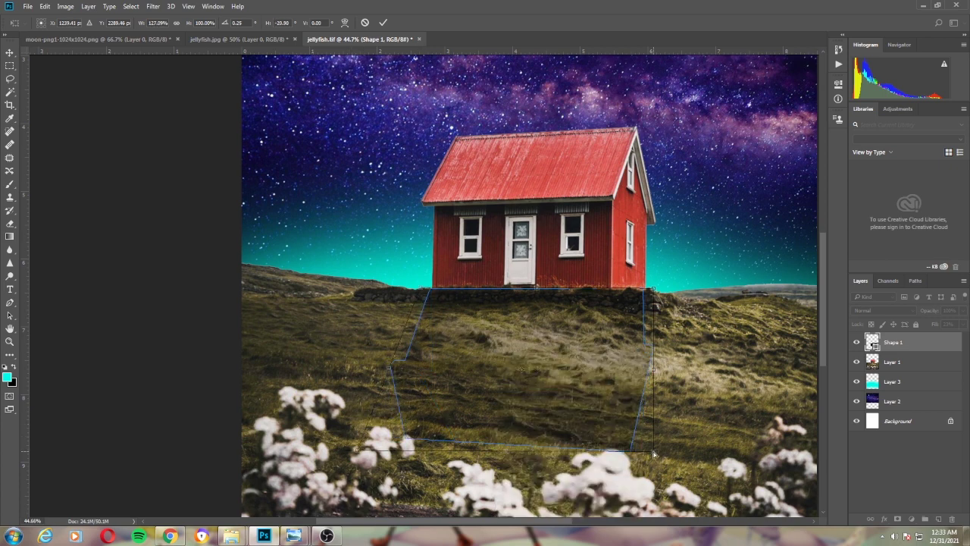
{"action": "left_click_drag", "start_coordinate": [653, 452], "coordinate": [474, 444]}
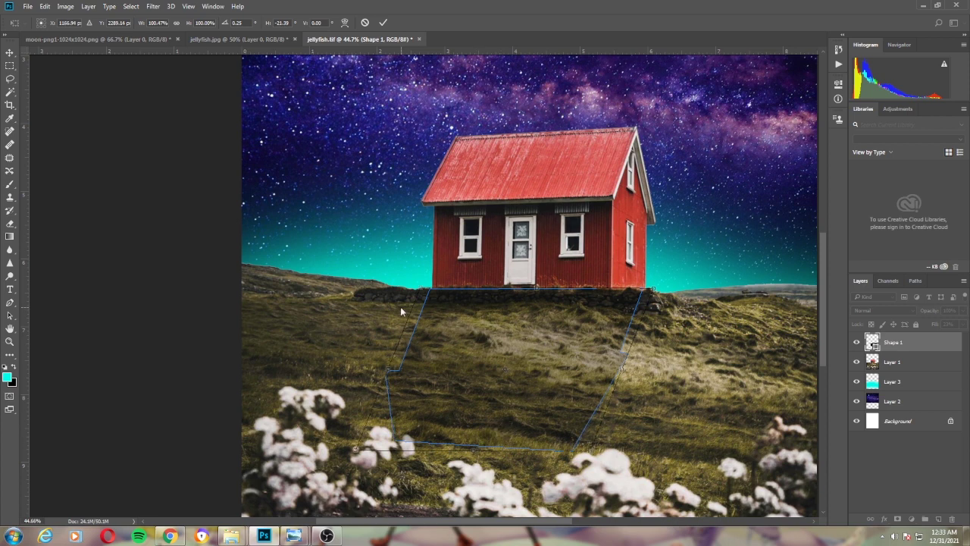
{"action": "left_click_drag", "start_coordinate": [654, 290], "coordinate": [637, 291]}
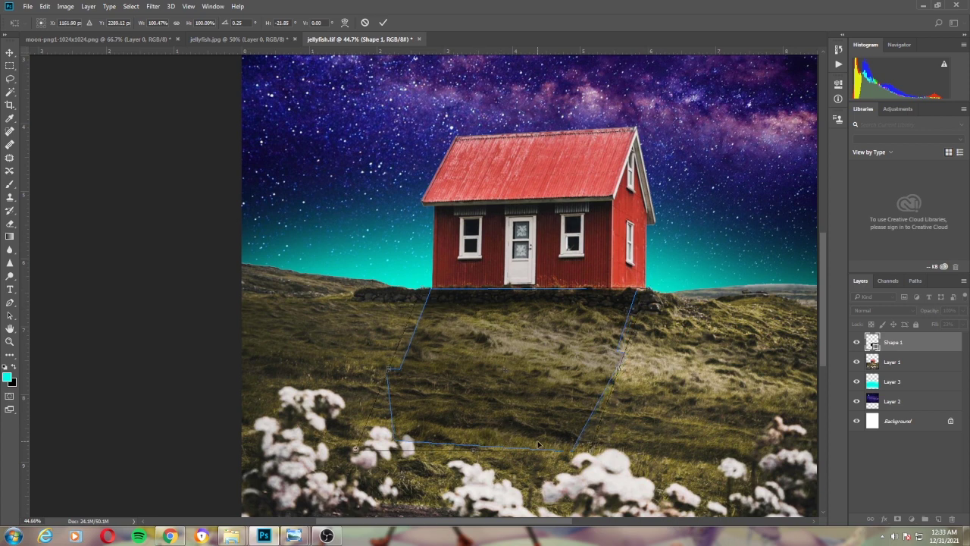
{"action": "left_click_drag", "start_coordinate": [355, 448], "coordinate": [394, 431]}
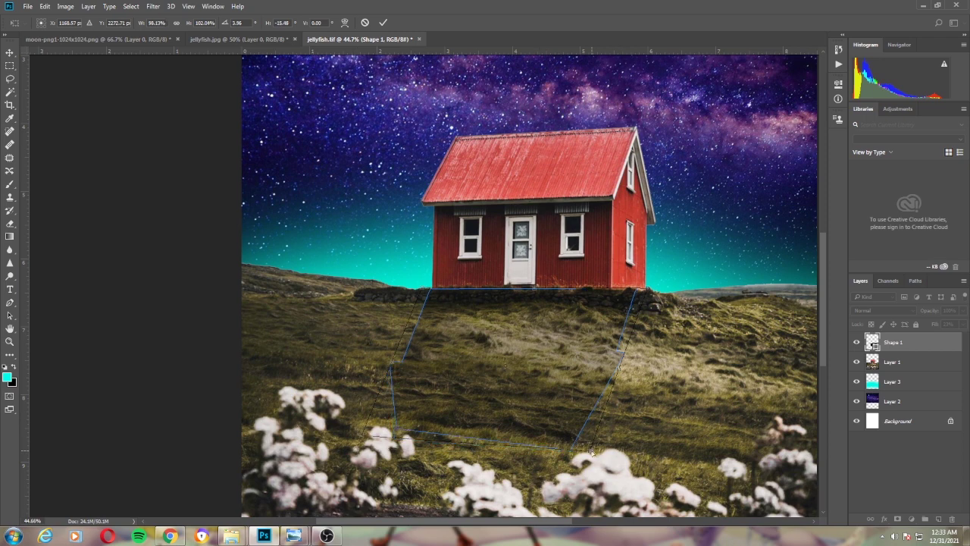
Commit the shadow shape, set it to Hard Light at 34% fill, and view the whole image
{"action": "key", "text": "Return"}
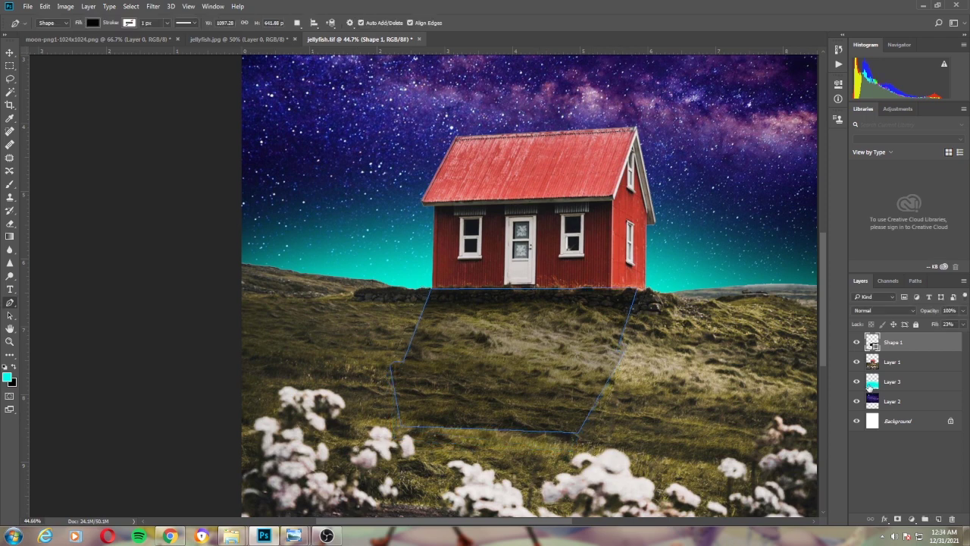
{"action": "left_click", "coordinate": [920, 362]}
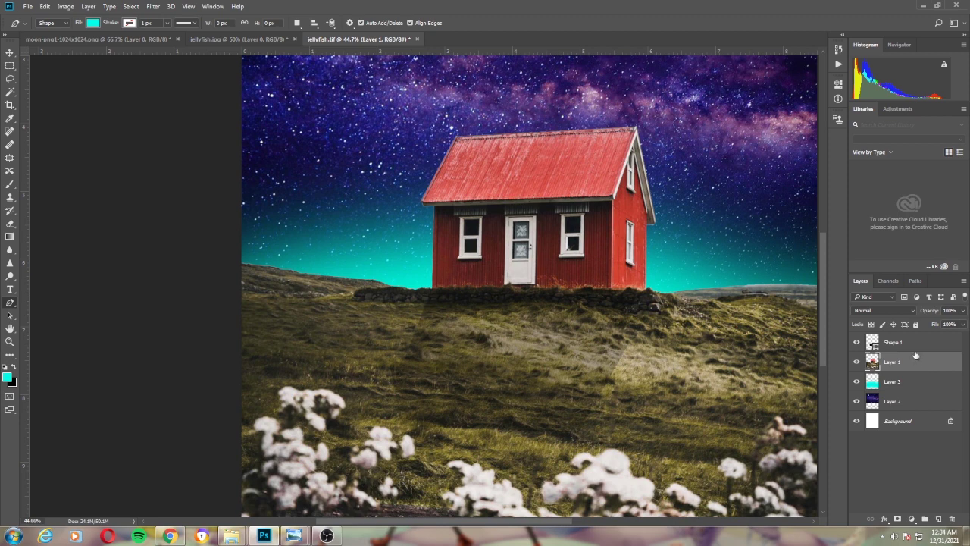
{"action": "left_click", "coordinate": [917, 343]}
{"action": "left_click", "coordinate": [962, 324]}
{"action": "mouse_move", "coordinate": [929, 335]}
{"action": "left_mouse_down"}
{"action": "mouse_move", "coordinate": [961, 337]}
{"action": "mouse_move", "coordinate": [932, 338]}
{"action": "left_mouse_up"}
{"action": "left_click", "coordinate": [939, 337]}
{"action": "key", "text": "shift+alt+h"}
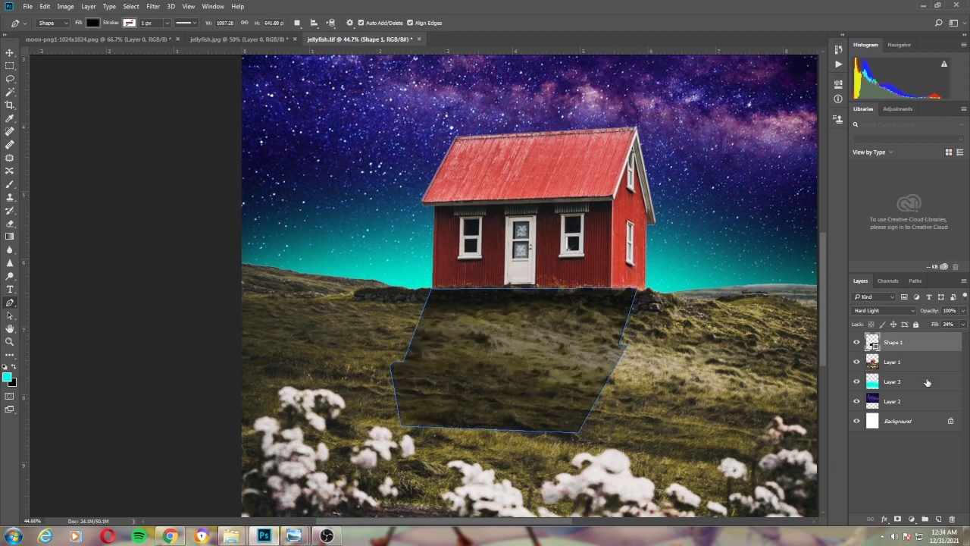
{"action": "left_click", "coordinate": [926, 382]}
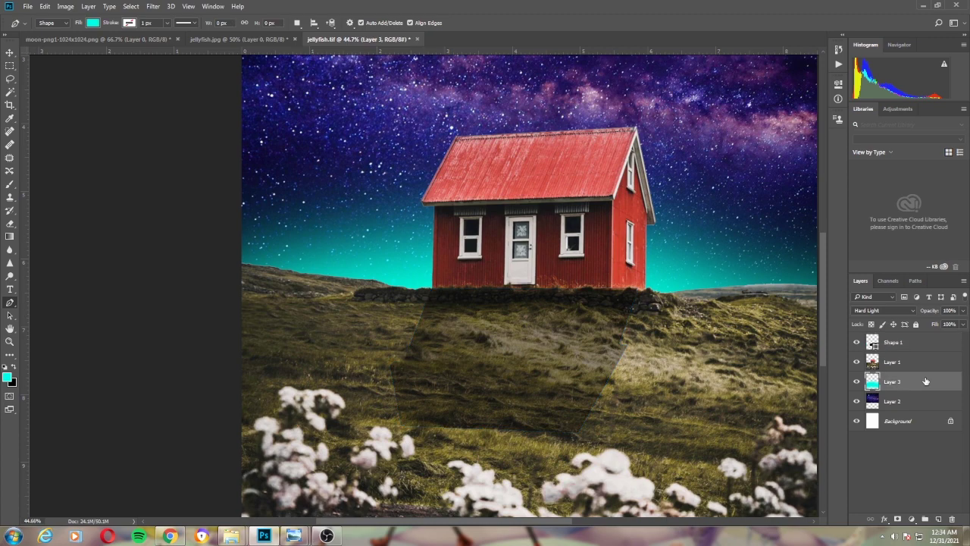
{"action": "scroll", "coordinate": [607, 310], "scroll_direction": "down", "scroll_amount": 2}
{"action": "scroll", "coordinate": [416, 177], "scroll_direction": "down", "scroll_amount": 3}
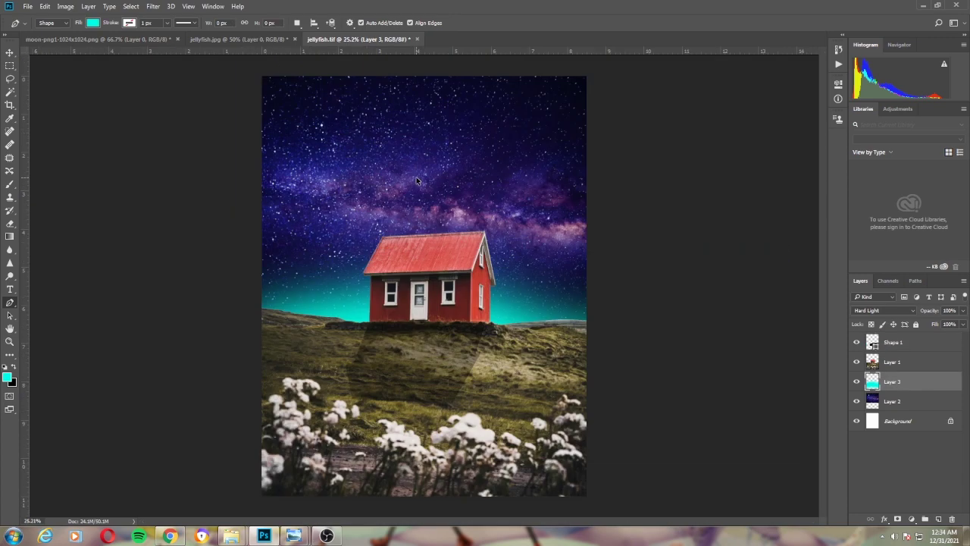
{"action": "scroll", "coordinate": [416, 177], "scroll_direction": "up", "scroll_amount": 2}
Add a Curves adjustment above the house layer with a darkening curve
{"action": "left_click", "coordinate": [887, 362]}
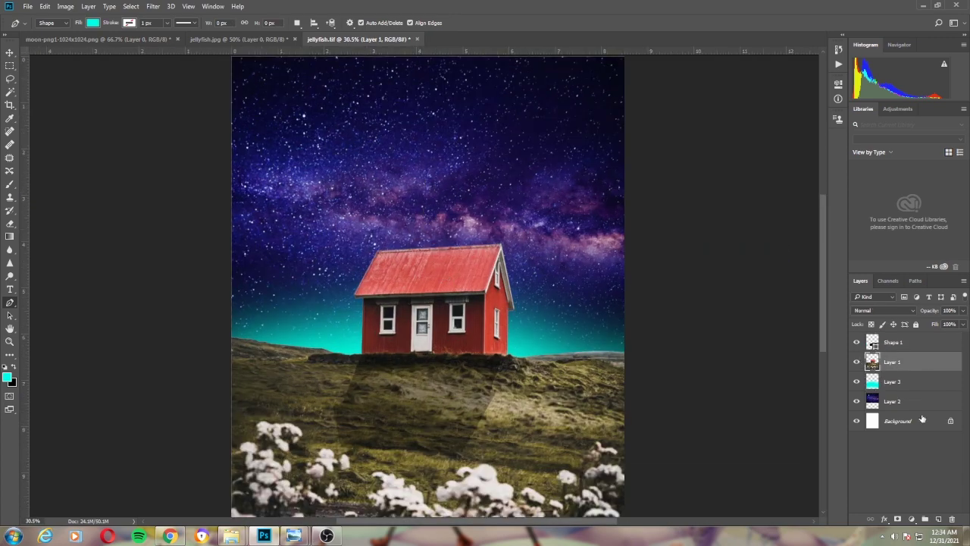
{"action": "left_click", "coordinate": [911, 518]}
{"action": "left_click", "coordinate": [896, 357]}
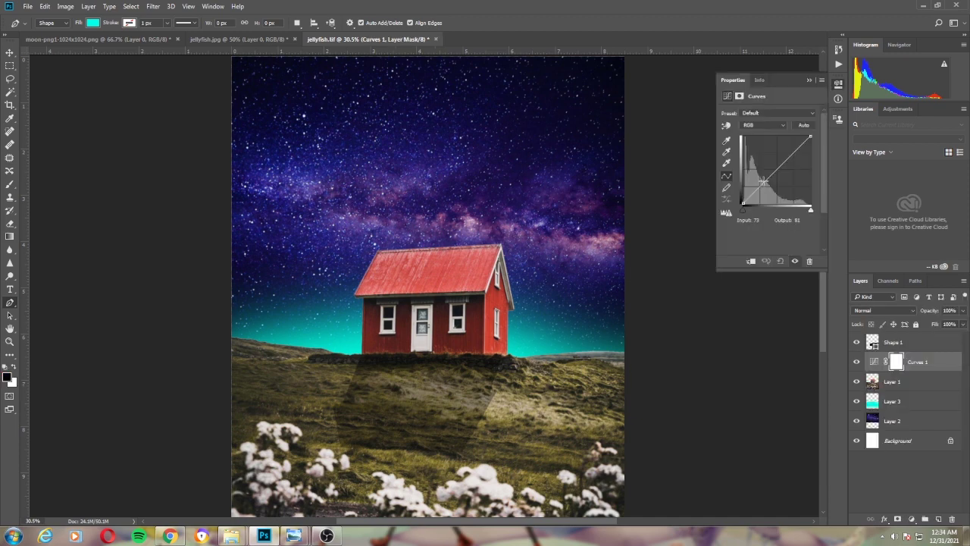
{"action": "left_click_drag", "start_coordinate": [770, 177], "coordinate": [769, 184]}
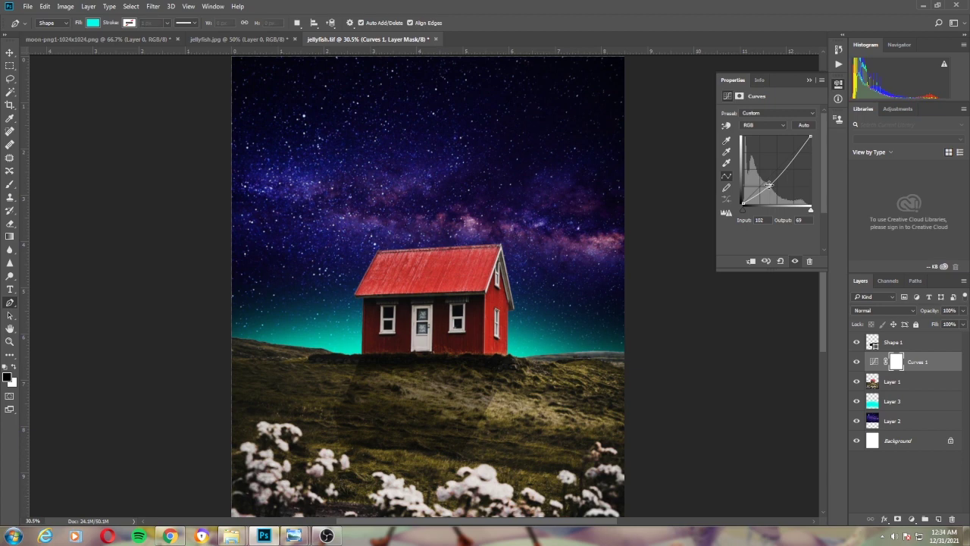
{"action": "left_click_drag", "start_coordinate": [923, 377], "coordinate": [922, 388]}
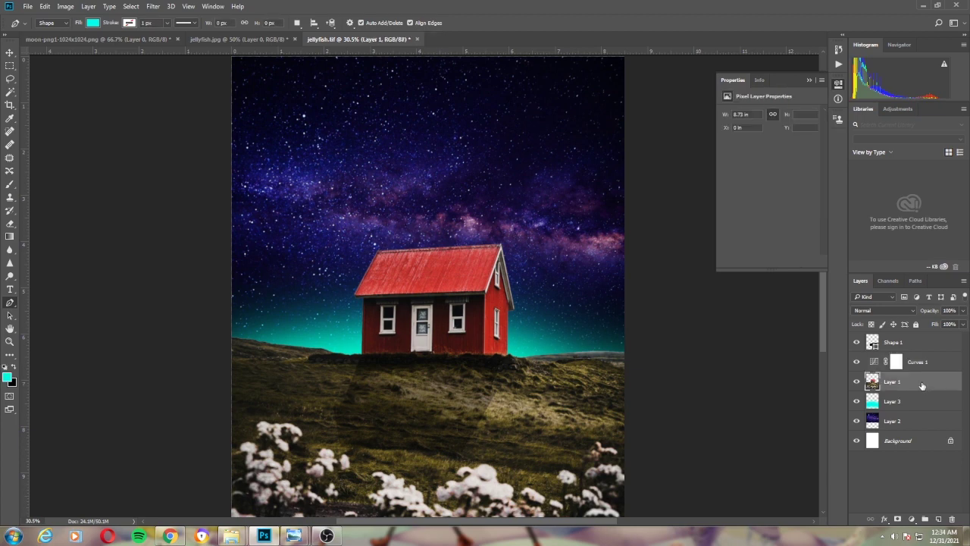
Clip Curves 1 to the layer beneath it with Create Clipping Mask
{"action": "left_click", "coordinate": [913, 362]}
{"action": "right_click", "coordinate": [913, 361]}
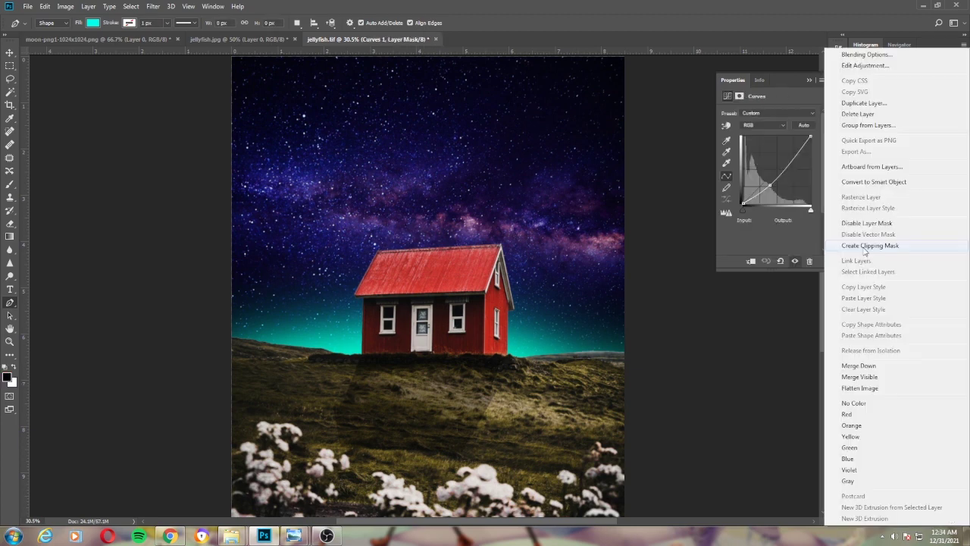
{"action": "left_click", "coordinate": [865, 246]}
{"action": "left_click", "coordinate": [857, 362]}
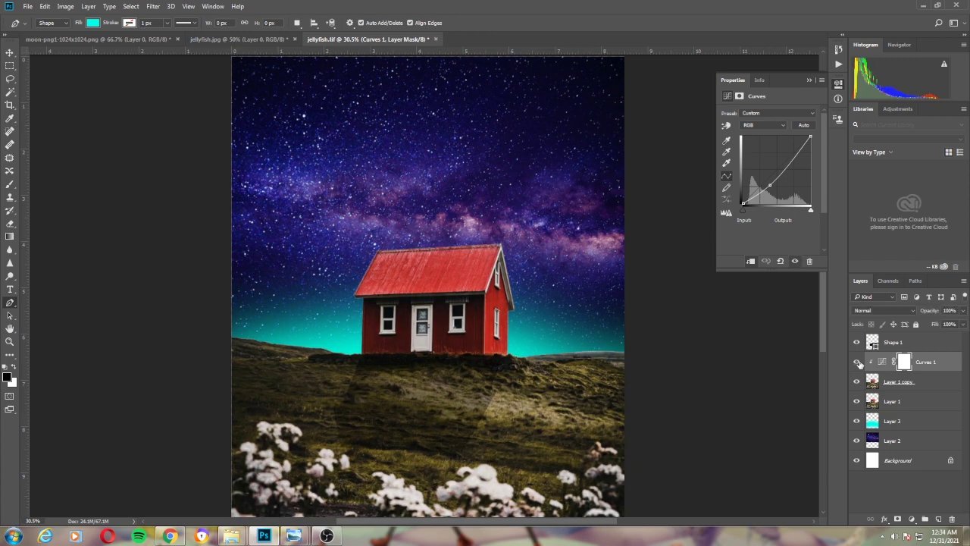
Narrow the hill shape from the left and raise its bottom edge
{"action": "key", "text": "v"}
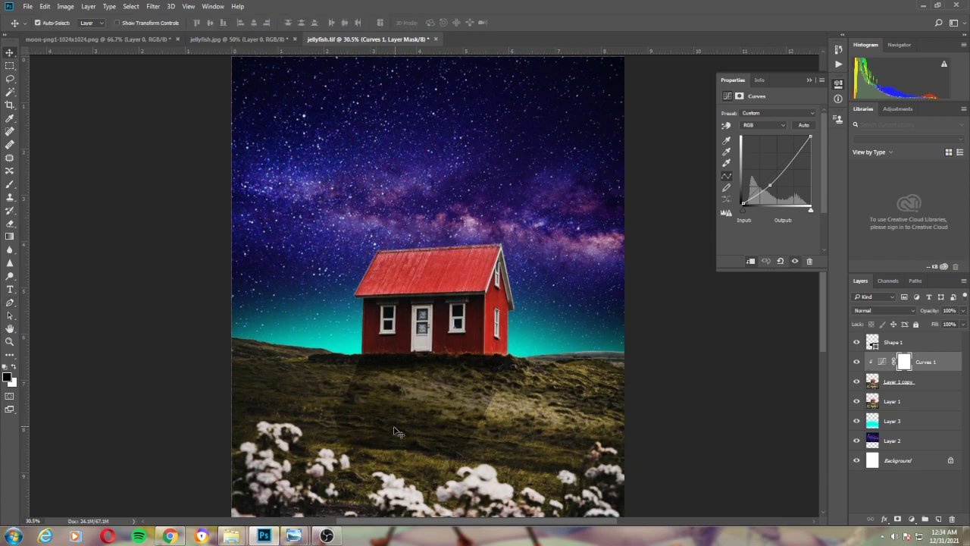
{"action": "left_click", "coordinate": [393, 431]}
{"action": "key", "text": "ctrl+t"}
{"action": "left_click_drag", "start_coordinate": [339, 402], "coordinate": [331, 402]}
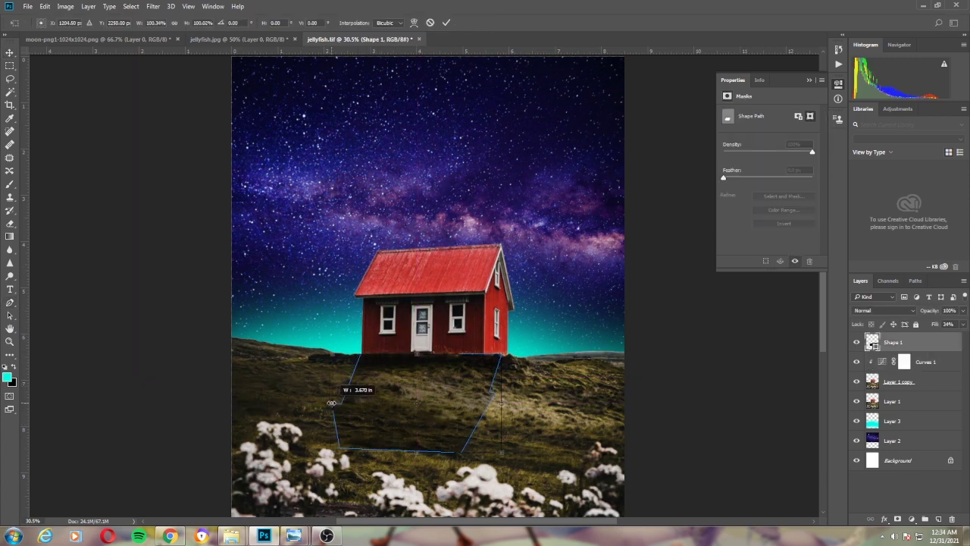
{"action": "left_click_drag", "start_coordinate": [416, 453], "coordinate": [416, 444]}
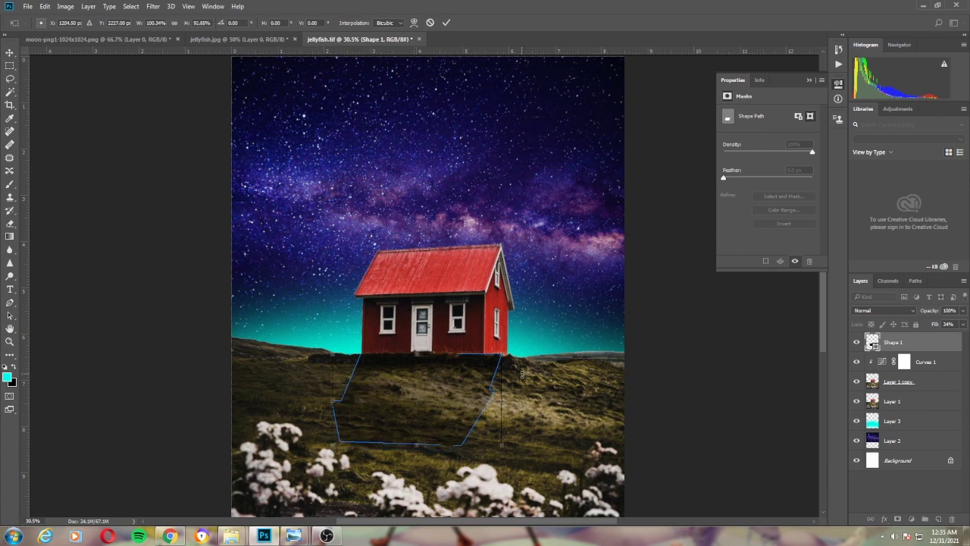
{"action": "key", "text": "Return"}
{"action": "scroll", "coordinate": [445, 390], "scroll_direction": "up", "scroll_amount": 3}
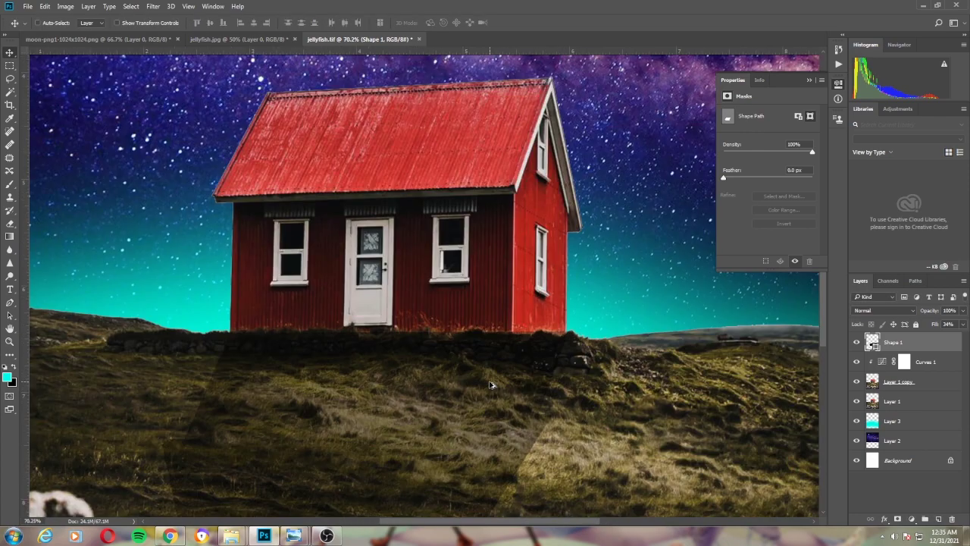
{"action": "scroll", "coordinate": [470, 387], "scroll_direction": "down", "scroll_amount": 1}
{"action": "scroll", "coordinate": [542, 360], "scroll_direction": "up", "scroll_amount": 1}
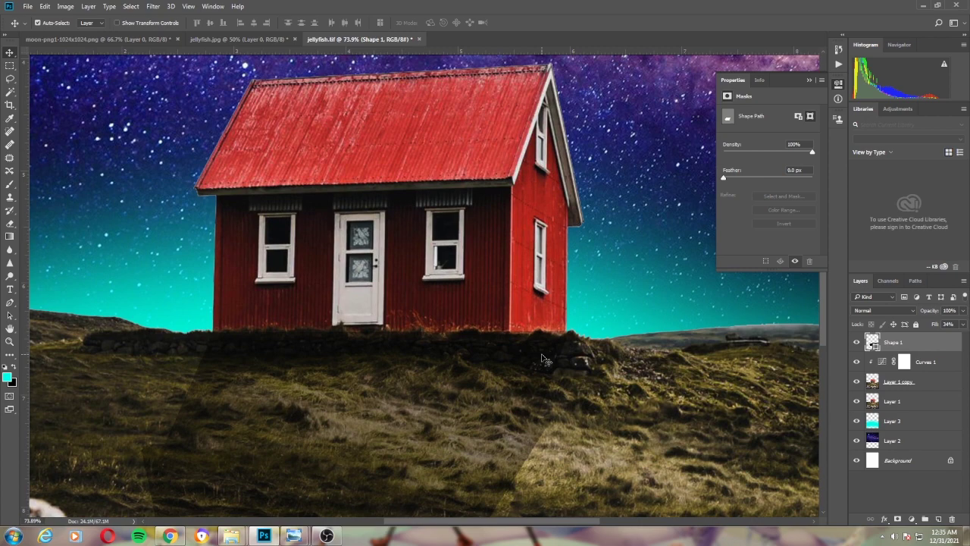
Add a layer mask to the shape and set a black-and-white brush at size 200
{"action": "left_click", "coordinate": [899, 518]}
{"action": "key", "text": "b"}
{"action": "key", "text": "d"}
{"action": "key", "text": "bracketleft"}
{"action": "key", "text": "bracketleft"}
{"action": "key", "text": "bracketleft"}
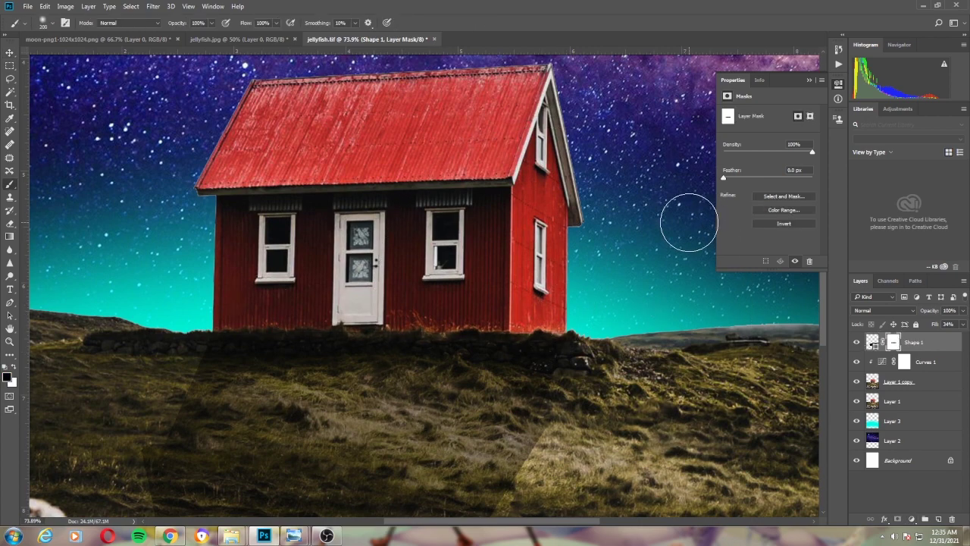
{"action": "scroll", "coordinate": [688, 222], "scroll_direction": "down", "scroll_amount": 3}
{"action": "scroll", "coordinate": [610, 248], "scroll_direction": "down", "scroll_amount": 1}
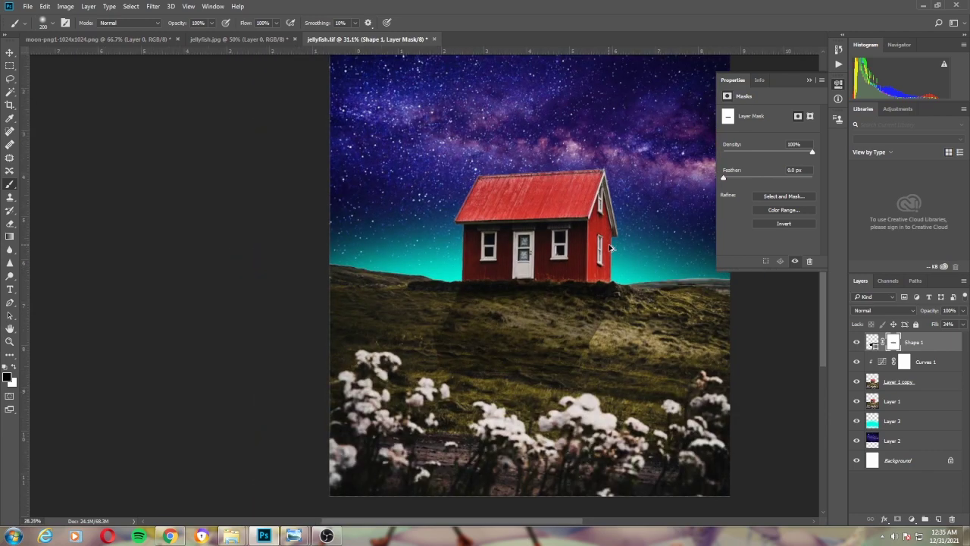
{"action": "scroll", "coordinate": [610, 248], "scroll_direction": "down", "scroll_amount": 1}
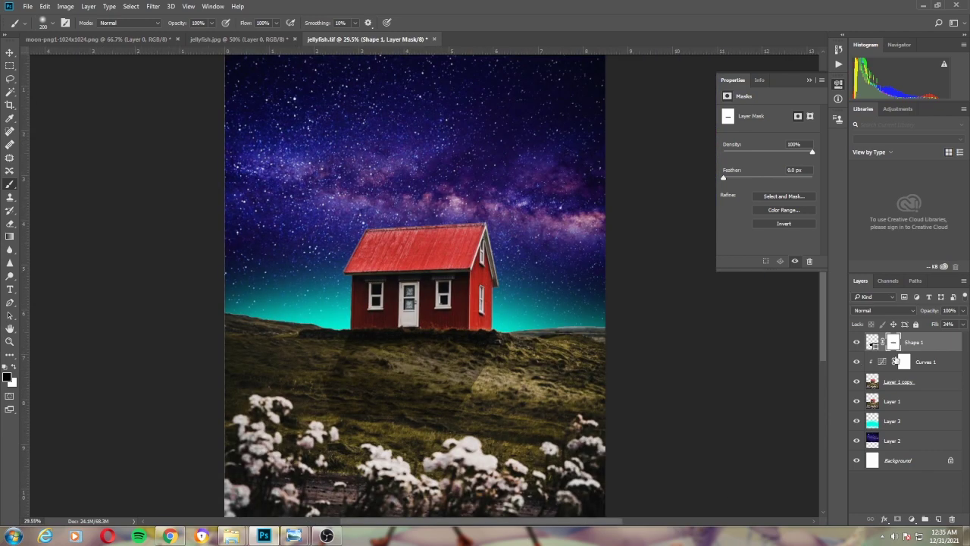
Pull the Curves 1 point lower to darken the grass further
{"action": "double_click", "coordinate": [904, 361]}
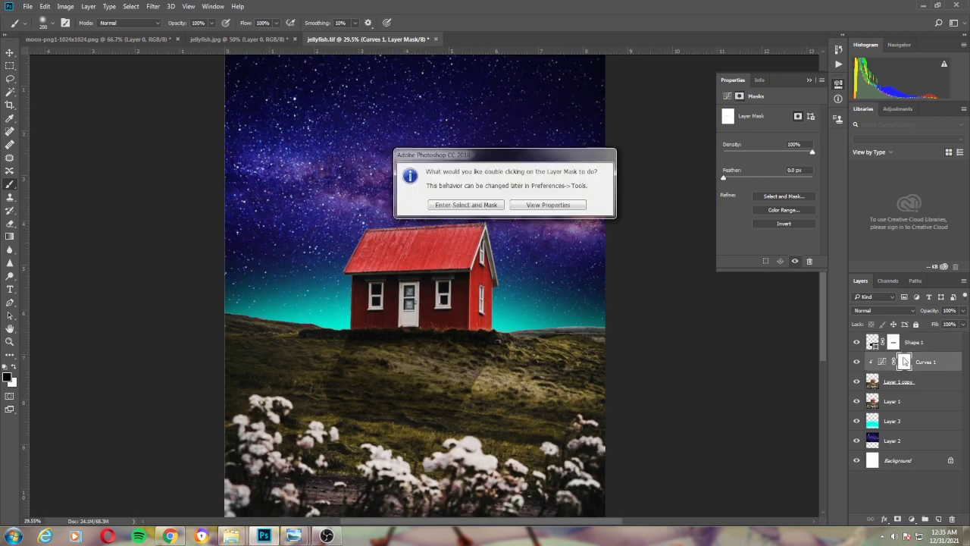
{"action": "left_click", "coordinate": [547, 206]}
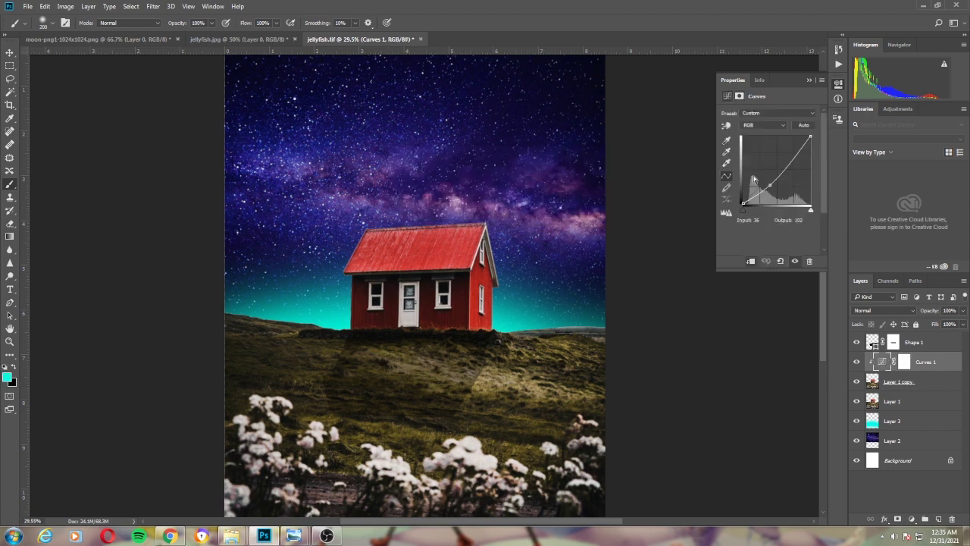
{"action": "left_click_drag", "start_coordinate": [769, 185], "coordinate": [775, 186]}
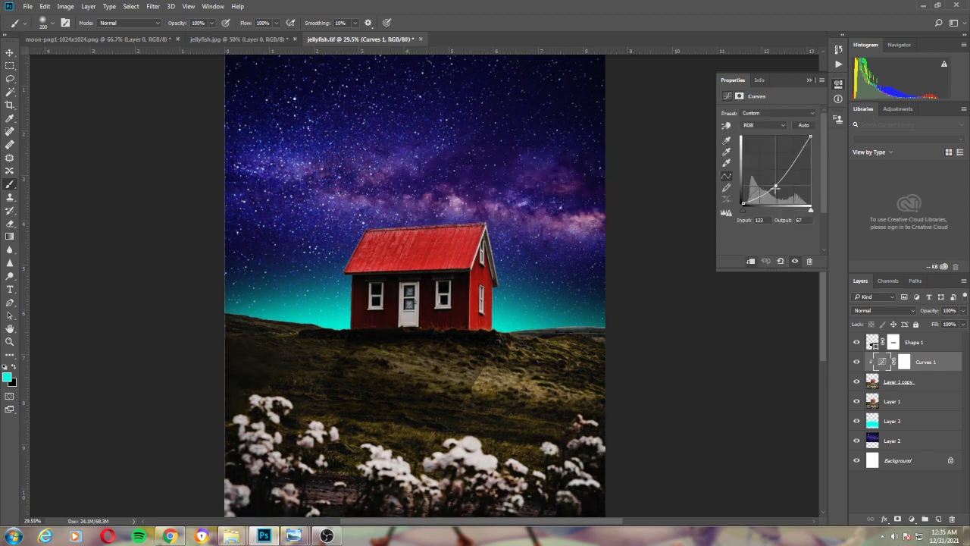
{"action": "left_click", "coordinate": [910, 420]}
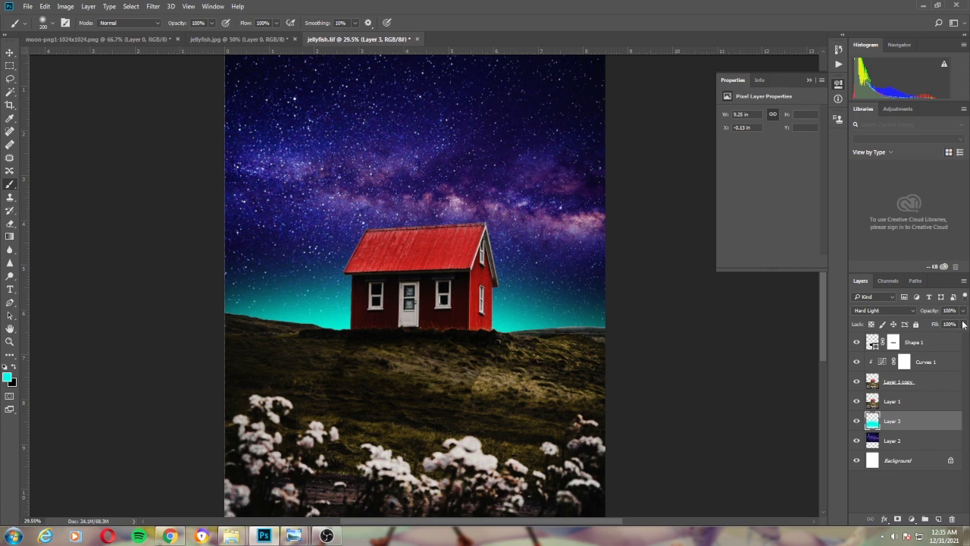
Dim Layer 3's cyan horizon glow to 43% fill, then select Layer 1 copy
{"action": "left_click_drag", "start_coordinate": [964, 325], "coordinate": [937, 338]}
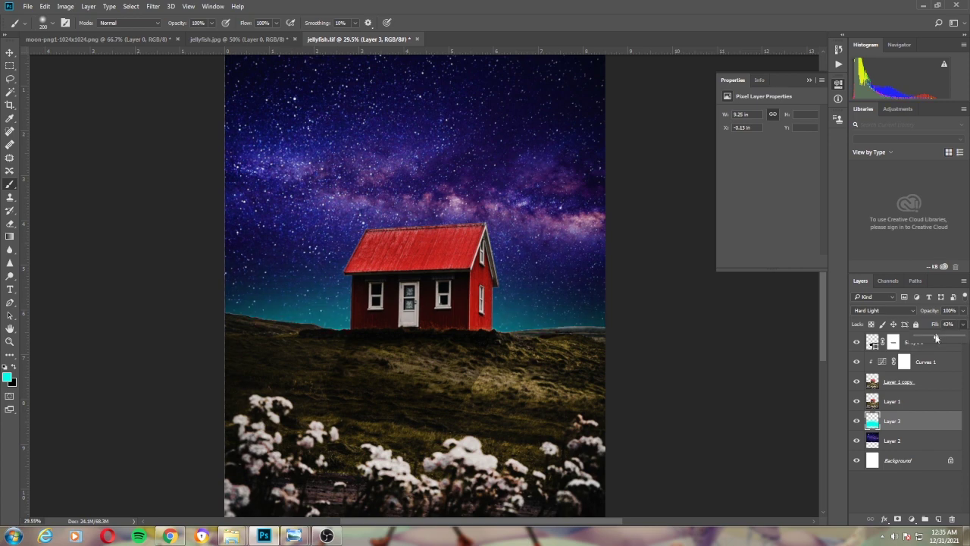
{"action": "scroll", "coordinate": [529, 309], "scroll_direction": "up", "scroll_amount": 3}
{"action": "key", "text": "v"}
{"action": "left_click", "coordinate": [623, 360]}
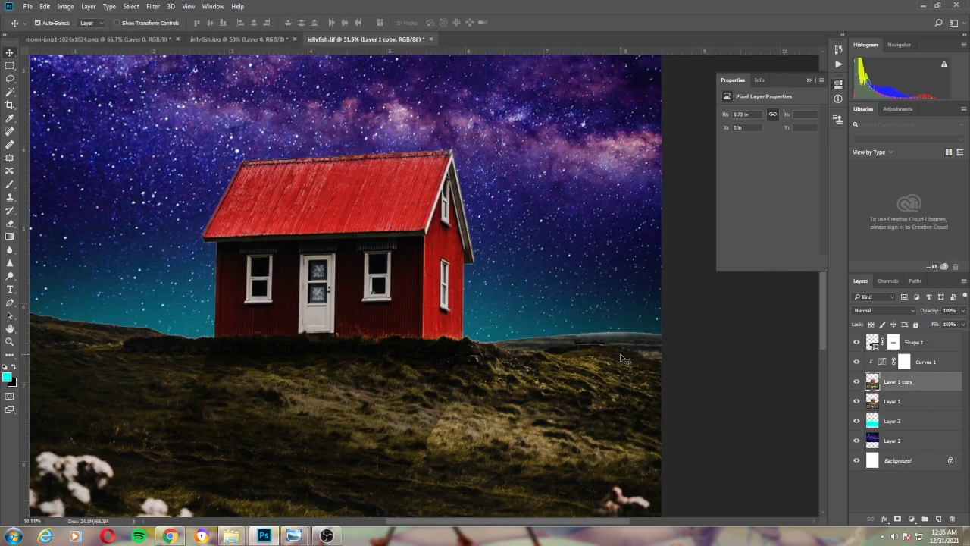
Erase the grey haze along the right horizon with an enlarged eraser
{"action": "key", "text": "e"}
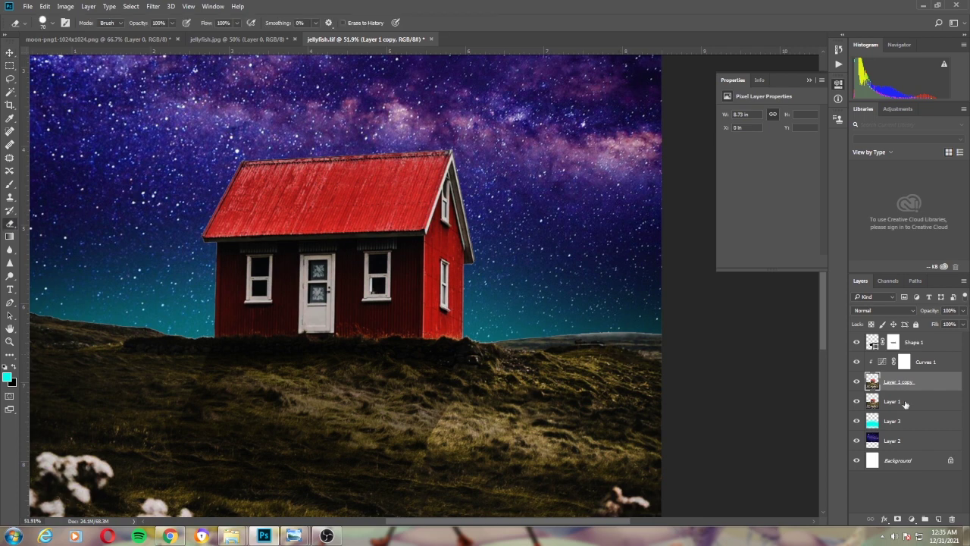
{"action": "left_click_drag", "start_coordinate": [570, 330], "coordinate": [659, 333]}
{"action": "key", "text": "ctrl+z"}
{"action": "key", "text": "bracketright"}
{"action": "key", "text": "bracketright"}
{"action": "key", "text": "bracketright"}
{"action": "left_click_drag", "start_coordinate": [579, 324], "coordinate": [659, 331]}
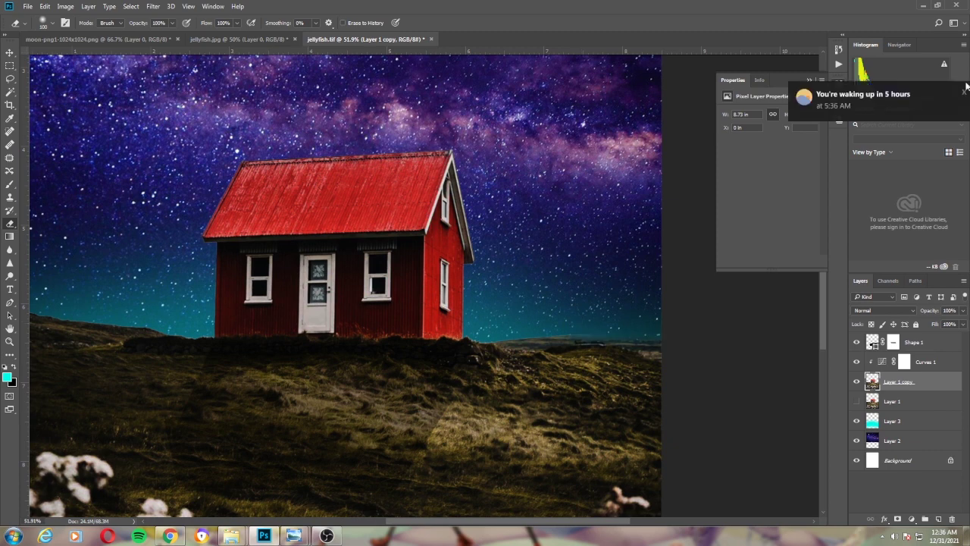
{"action": "left_click", "coordinate": [965, 90]}
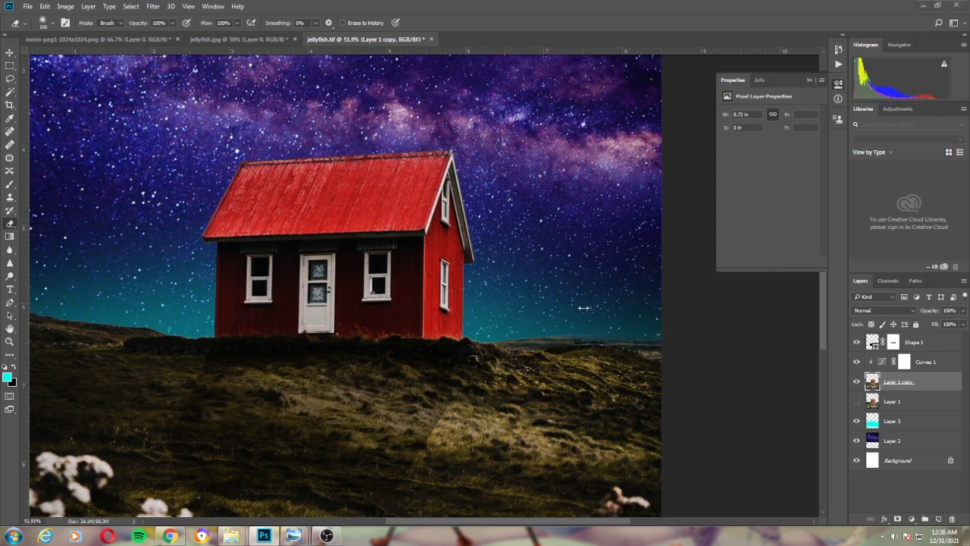
{"action": "scroll", "coordinate": [294, 291], "scroll_direction": "down", "scroll_amount": 2}
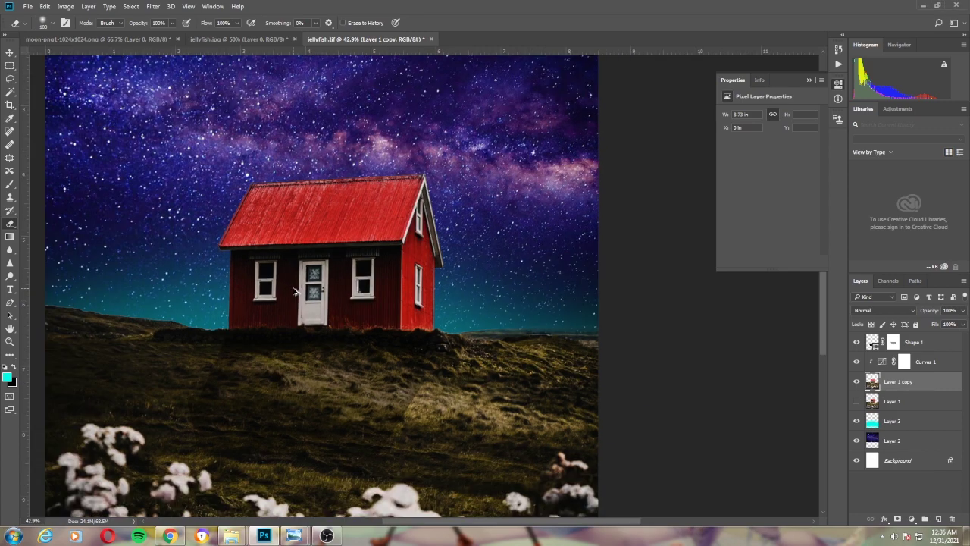
{"action": "scroll", "coordinate": [295, 291], "scroll_direction": "down", "scroll_amount": 1}
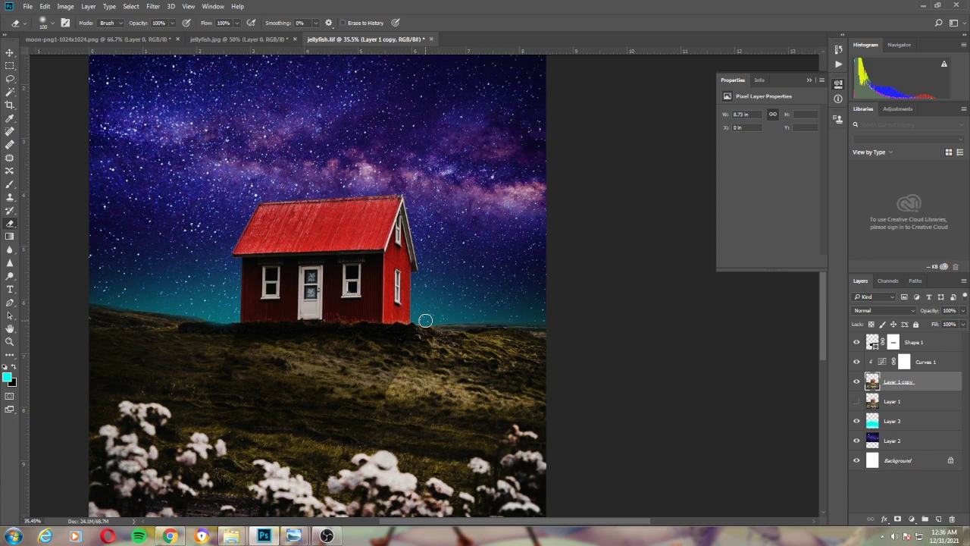
{"action": "scroll", "coordinate": [426, 320], "scroll_direction": "down", "scroll_amount": 1}
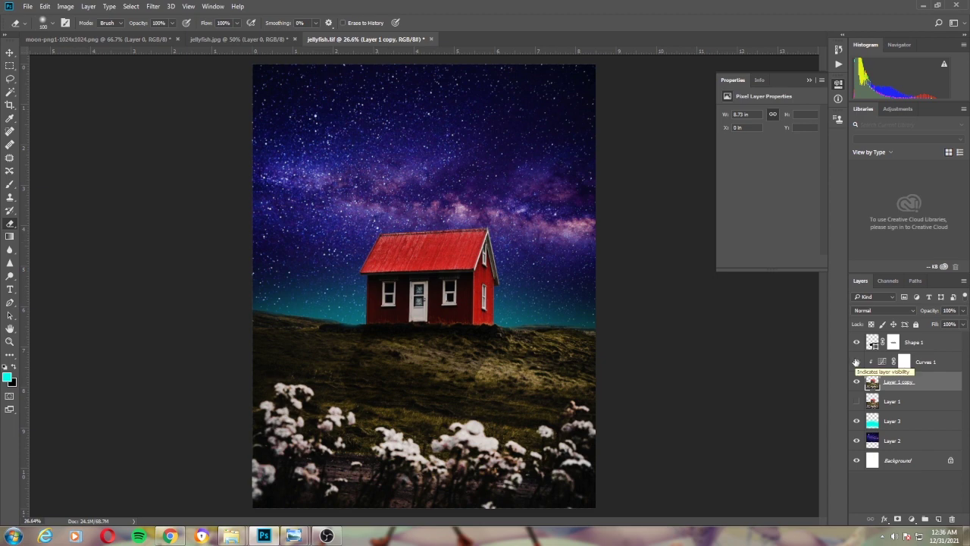
Move the jellyfish photo into the house document as Layer 4 below Layer 1 and start scaling it
{"action": "right_click", "coordinate": [235, 39]}
{"action": "left_click", "coordinate": [267, 111]}
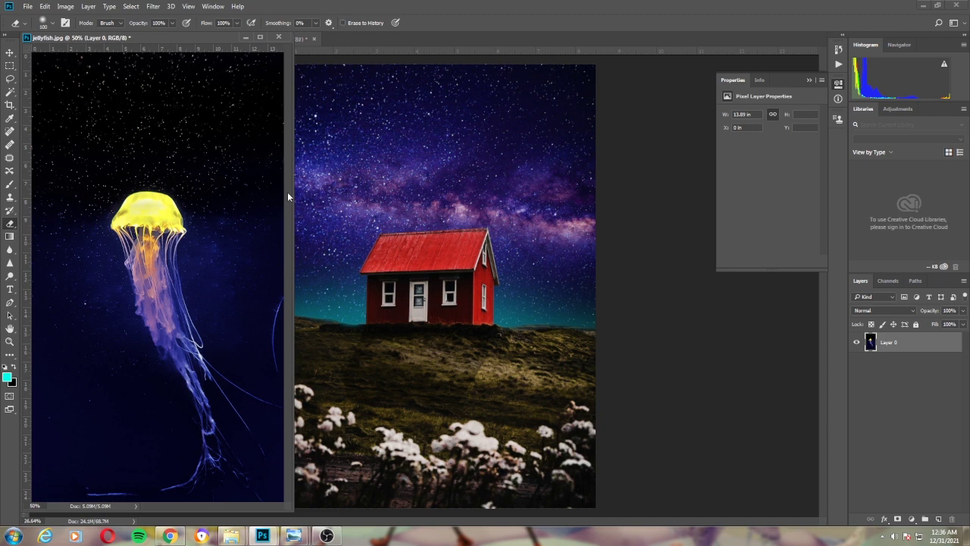
{"action": "left_click", "coordinate": [285, 35]}
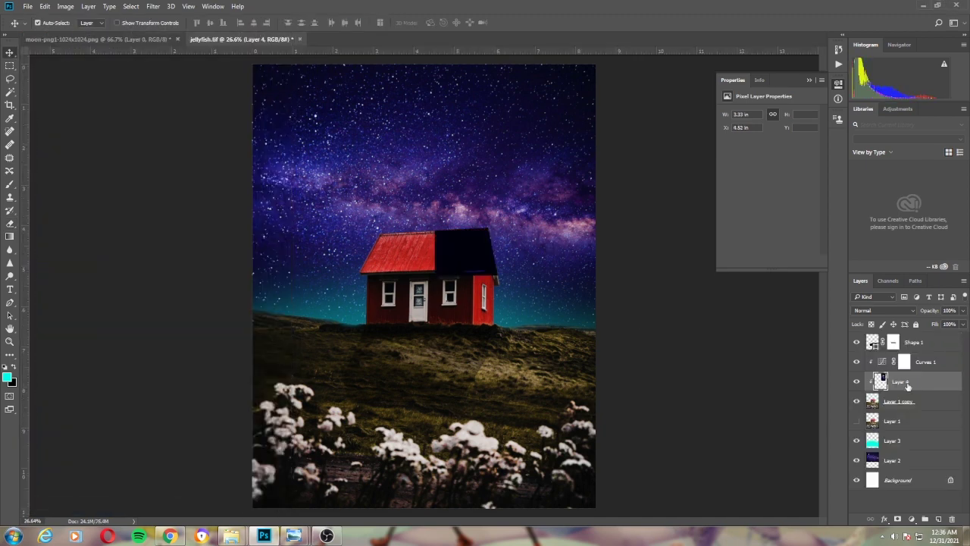
{"action": "left_click_drag", "start_coordinate": [908, 386], "coordinate": [927, 337]}
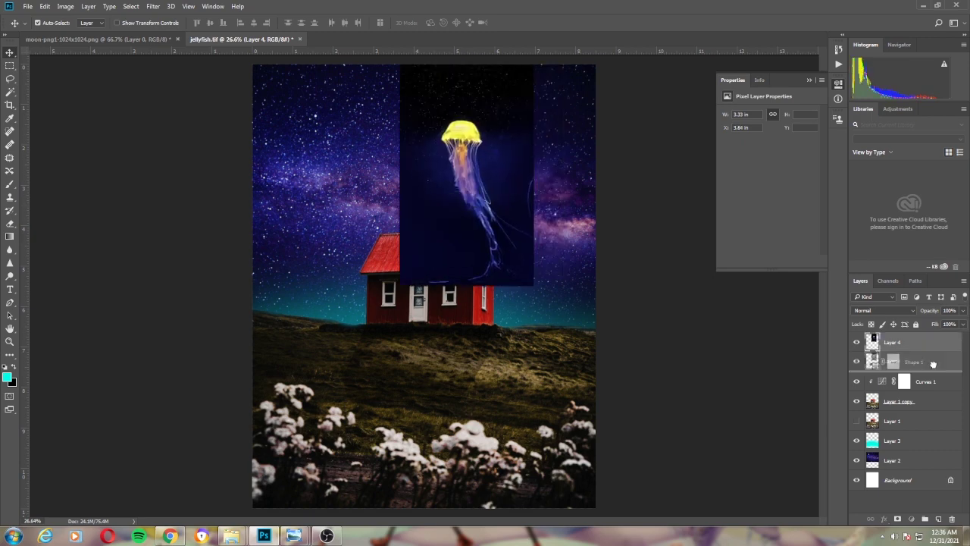
{"action": "left_click_drag", "start_coordinate": [933, 364], "coordinate": [909, 430]}
{"action": "key", "text": "ctrl+t"}
{"action": "left_click_drag", "start_coordinate": [400, 286], "coordinate": [509, 487]}
Enlarge the jellyfish layer to roughly double size and commit the transform
{"action": "key", "text": "ctrl+minus"}
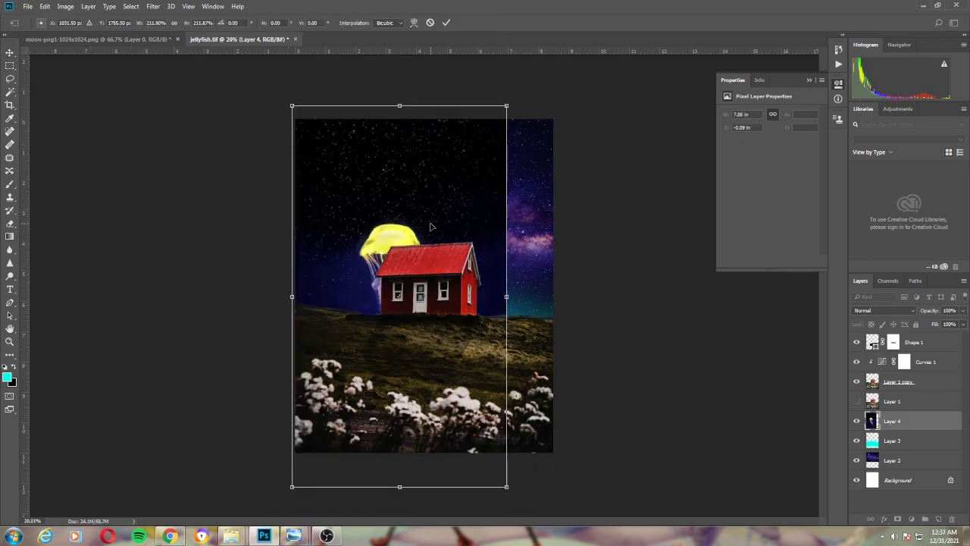
{"action": "left_click_drag", "start_coordinate": [433, 223], "coordinate": [464, 162]}
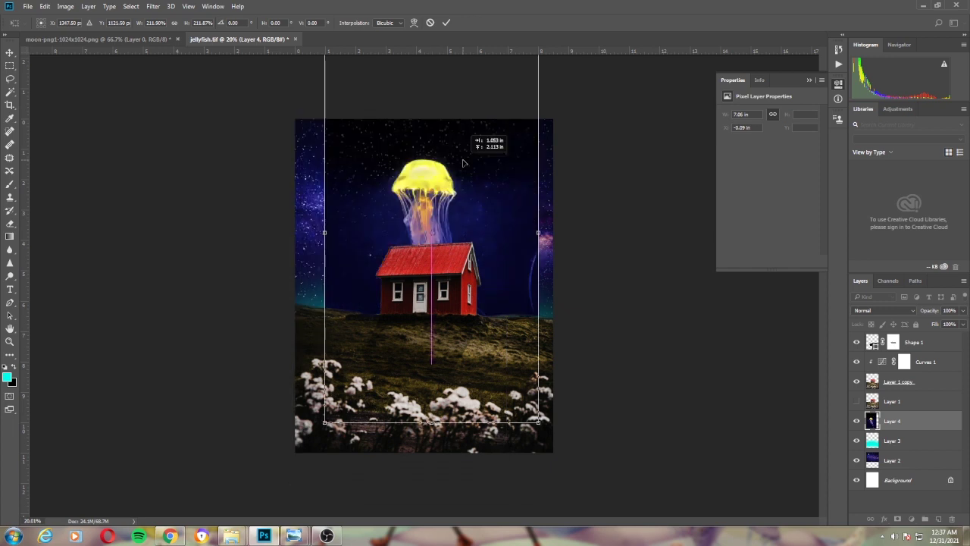
{"action": "key", "text": "ctrl+minus"}
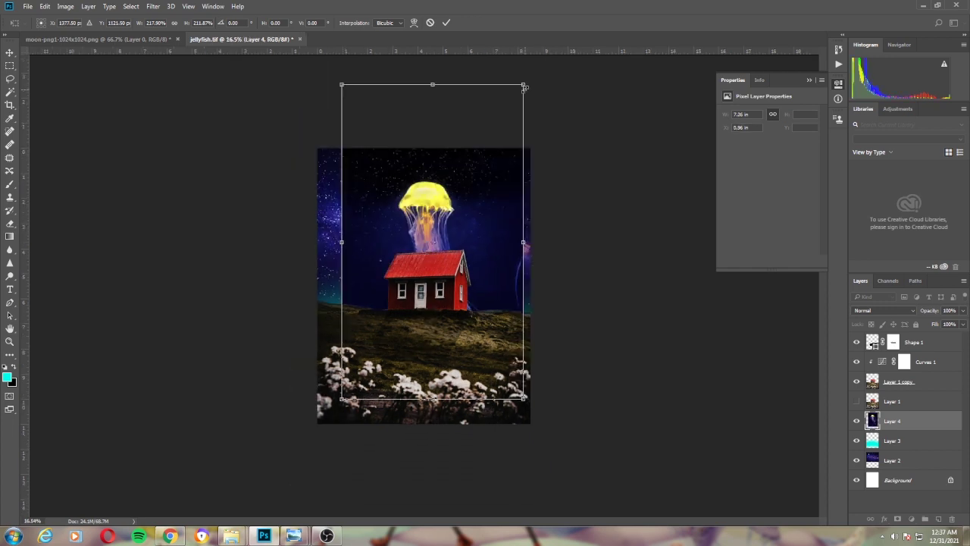
{"action": "left_click_drag", "start_coordinate": [524, 88], "coordinate": [538, 59]}
{"action": "key", "text": "ctrl+minus"}
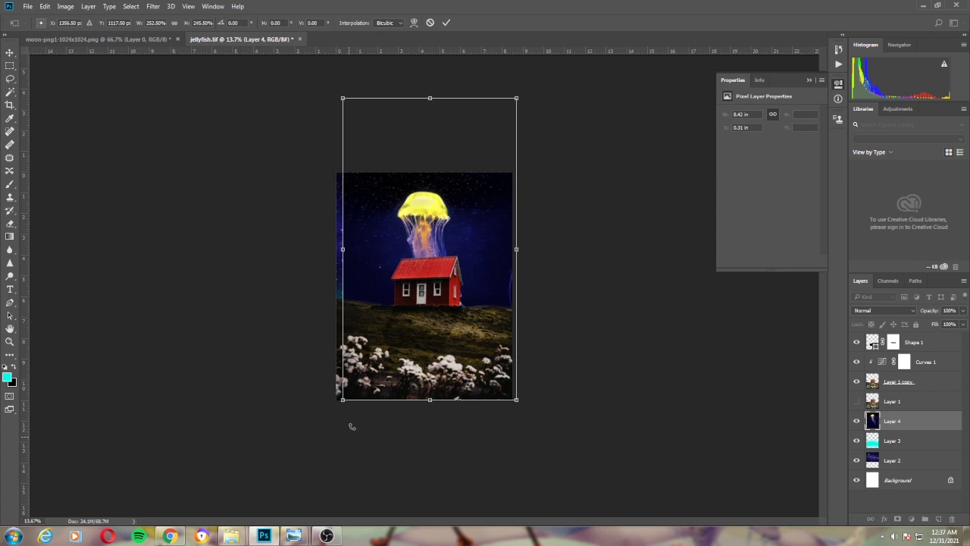
{"action": "mouse_move", "coordinate": [517, 400]}
{"action": "left_mouse_down"}
{"action": "mouse_move", "coordinate": [543, 462]}
{"action": "mouse_move", "coordinate": [561, 476]}
{"action": "left_mouse_up"}
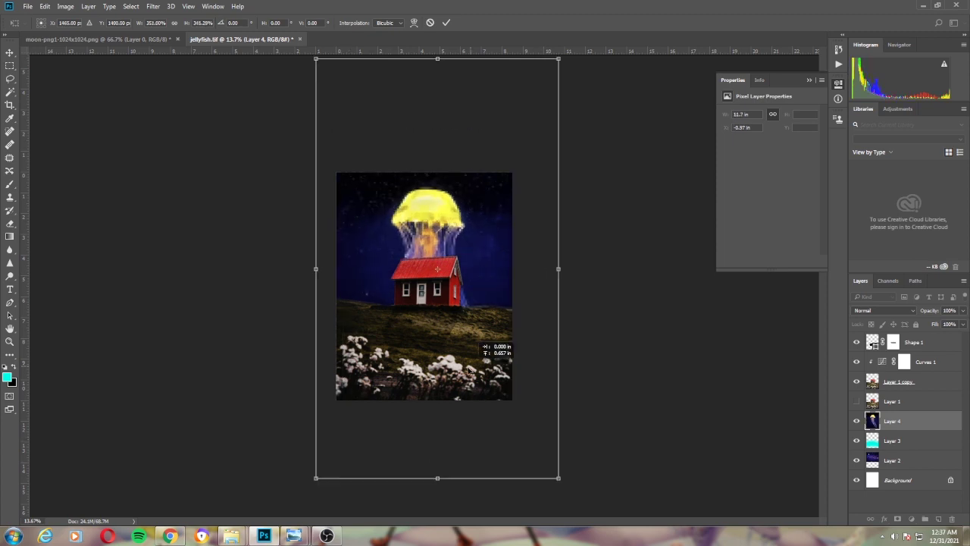
{"action": "left_click_drag", "start_coordinate": [473, 367], "coordinate": [468, 369]}
{"action": "key", "text": "Return"}
Set Layer 4 to Screen blend mode and nudge it slightly up and left
{"action": "key", "text": "ctrl+plus"}
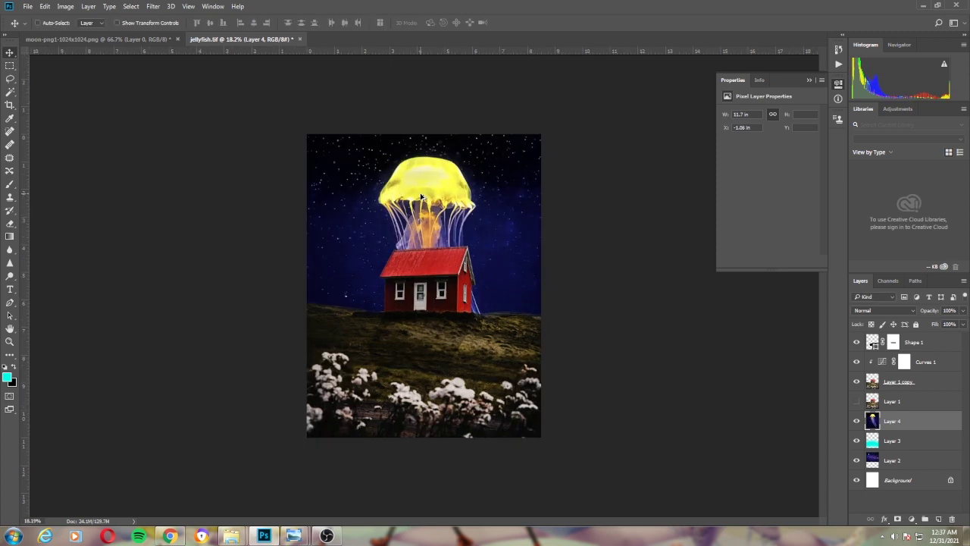
{"action": "key", "text": "ctrl+plus"}
{"action": "left_click", "coordinate": [879, 310]}
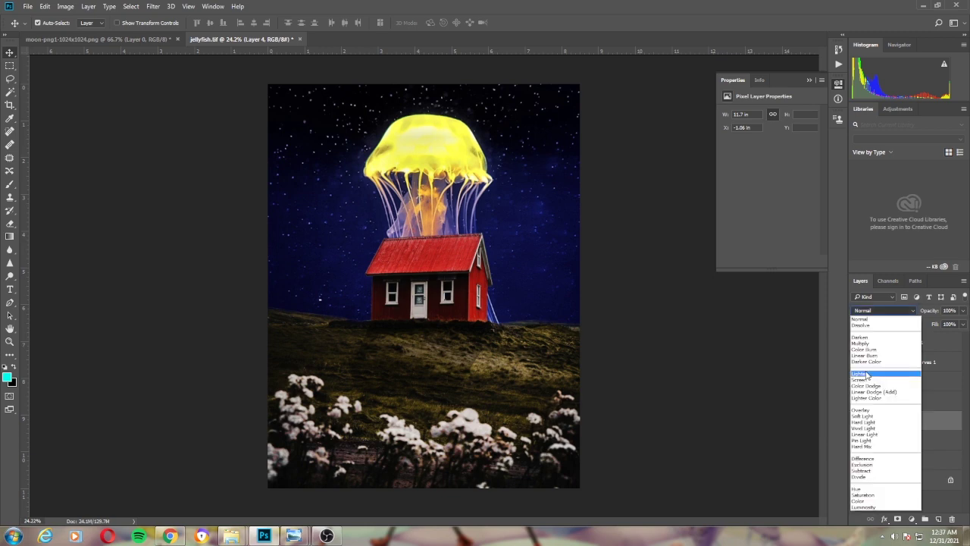
{"action": "left_click", "coordinate": [864, 405]}
{"action": "left_click", "coordinate": [874, 311]}
{"action": "left_click", "coordinate": [861, 369]}
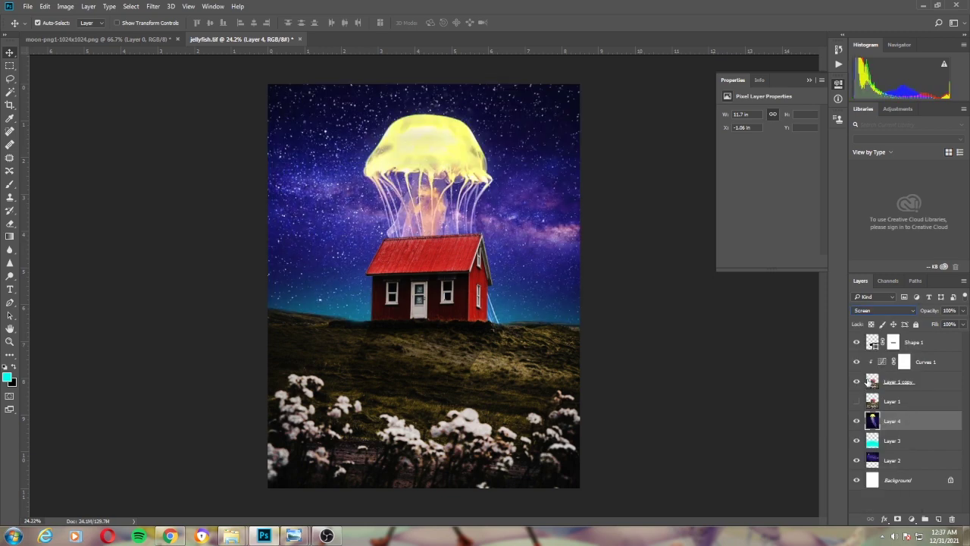
{"action": "left_click", "coordinate": [856, 421]}
{"action": "left_click", "coordinate": [856, 421]}
{"action": "left_click", "coordinate": [856, 421]}
{"action": "left_click", "coordinate": [856, 420]}
{"action": "left_click_drag", "start_coordinate": [432, 159], "coordinate": [425, 150]}
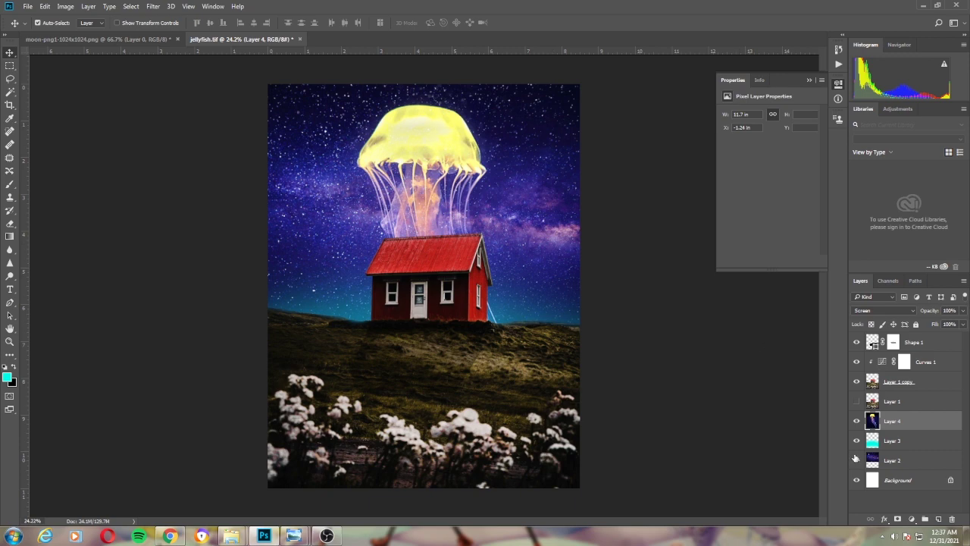
Add a Levels adjustment layer with the black input raised to 39
{"action": "right_click", "coordinate": [914, 427]}
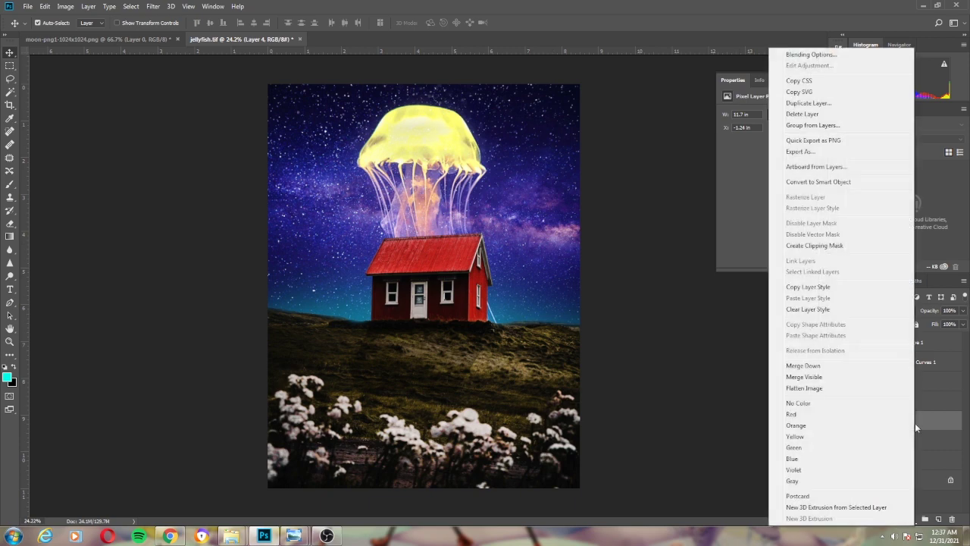
{"action": "left_click", "coordinate": [928, 426]}
{"action": "right_click", "coordinate": [928, 425]}
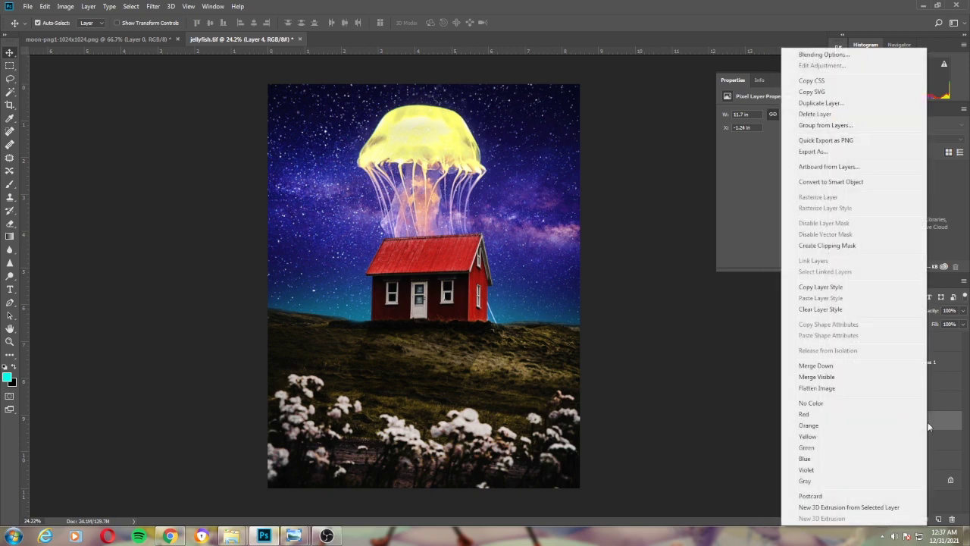
{"action": "left_click", "coordinate": [928, 426]}
{"action": "left_click", "coordinate": [911, 519]}
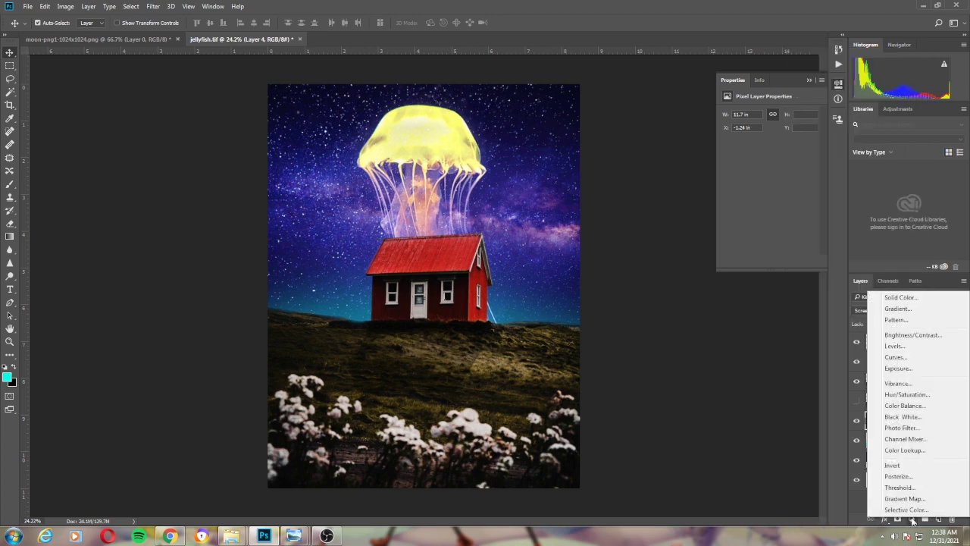
{"action": "left_click", "coordinate": [896, 346]}
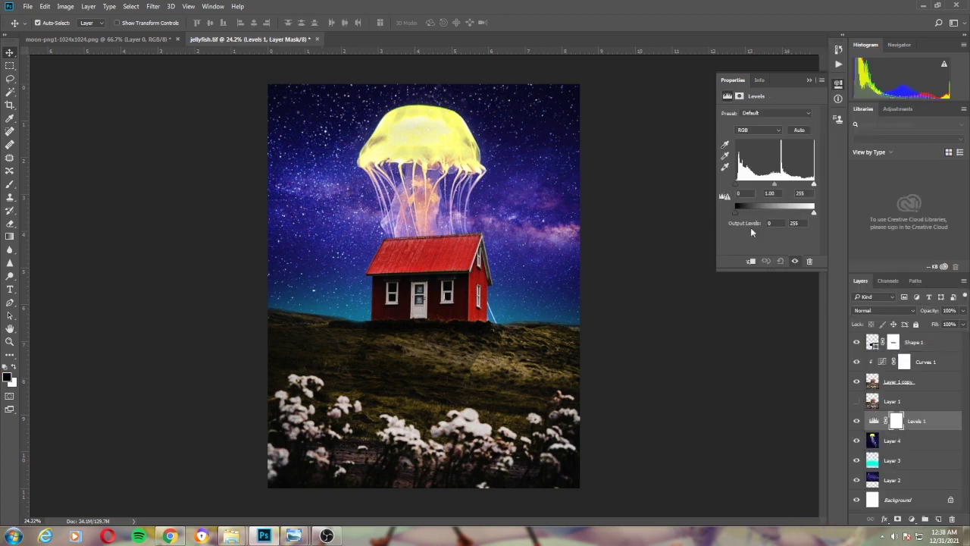
{"action": "left_click_drag", "start_coordinate": [738, 184], "coordinate": [747, 184]}
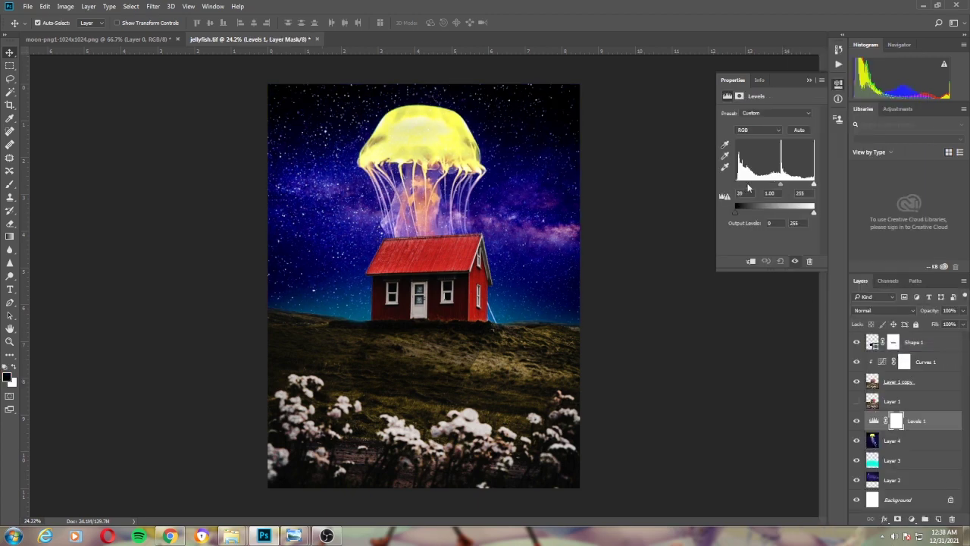
Clip Levels 1 to the jellyfish layer and compare it on and off
{"action": "right_click", "coordinate": [909, 410]}
{"action": "left_click", "coordinate": [820, 249]}
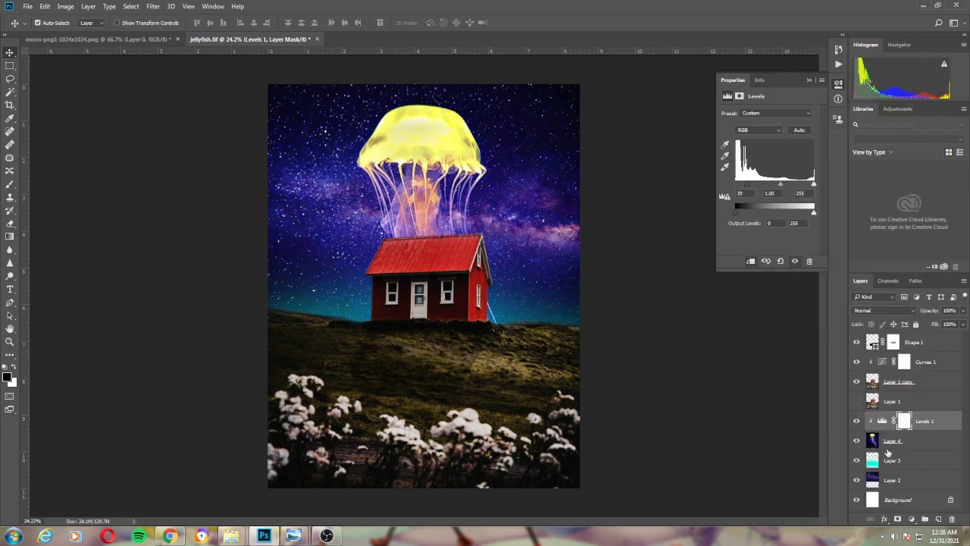
{"action": "left_click", "coordinate": [857, 421]}
{"action": "left_click", "coordinate": [856, 421]}
{"action": "left_click", "coordinate": [856, 420]}
Adjust the teal glow layer's fill, then select the jellyfish layer
{"action": "left_click", "coordinate": [902, 460]}
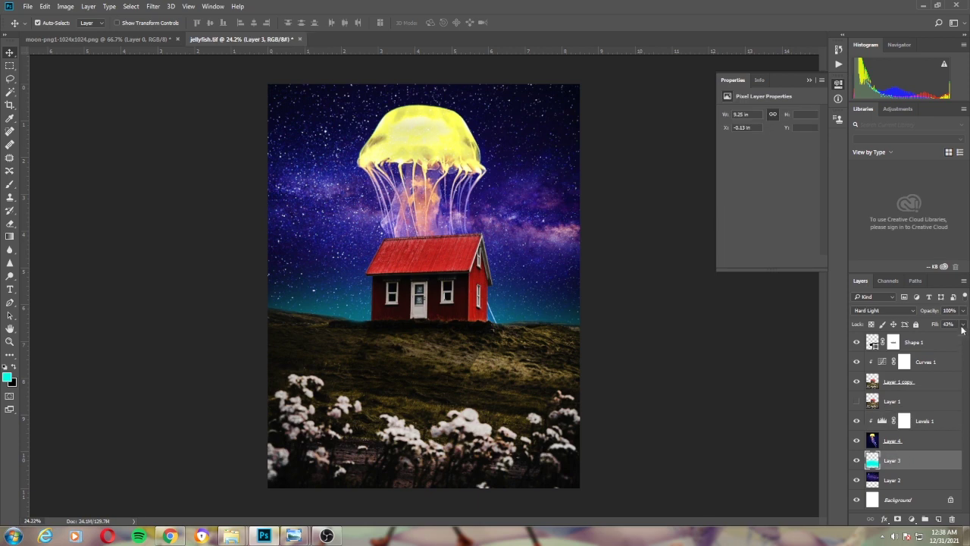
{"action": "left_click_drag", "start_coordinate": [963, 324], "coordinate": [955, 338]}
{"action": "left_click", "coordinate": [902, 440]}
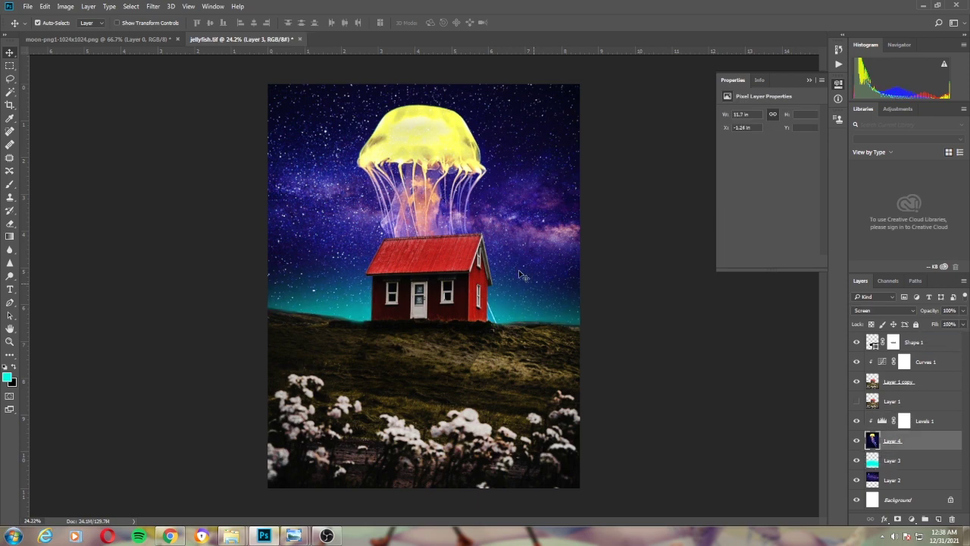
Erase the cyan tentacle streak beside the house's right corner with a larger eraser
{"action": "key", "text": "e"}
{"action": "key", "text": "bracketright"}
{"action": "key", "text": "bracketright"}
{"action": "key", "text": "bracketright"}
{"action": "left_click_drag", "start_coordinate": [498, 331], "coordinate": [489, 303]}
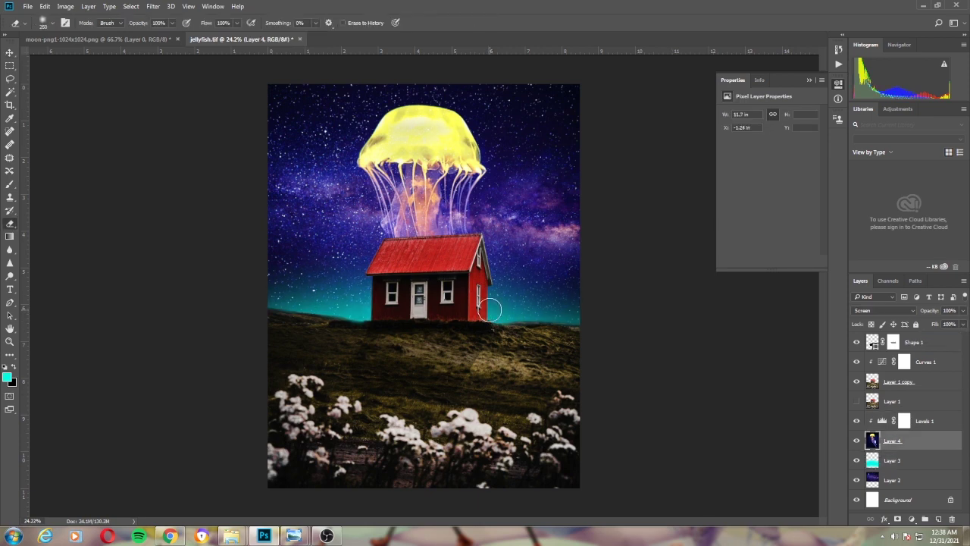
{"action": "scroll", "coordinate": [567, 316], "scroll_direction": "down", "scroll_amount": 1}
{"action": "scroll", "coordinate": [567, 316], "scroll_direction": "up", "scroll_amount": 1}
{"action": "scroll", "coordinate": [510, 321], "scroll_direction": "down", "scroll_amount": 1}
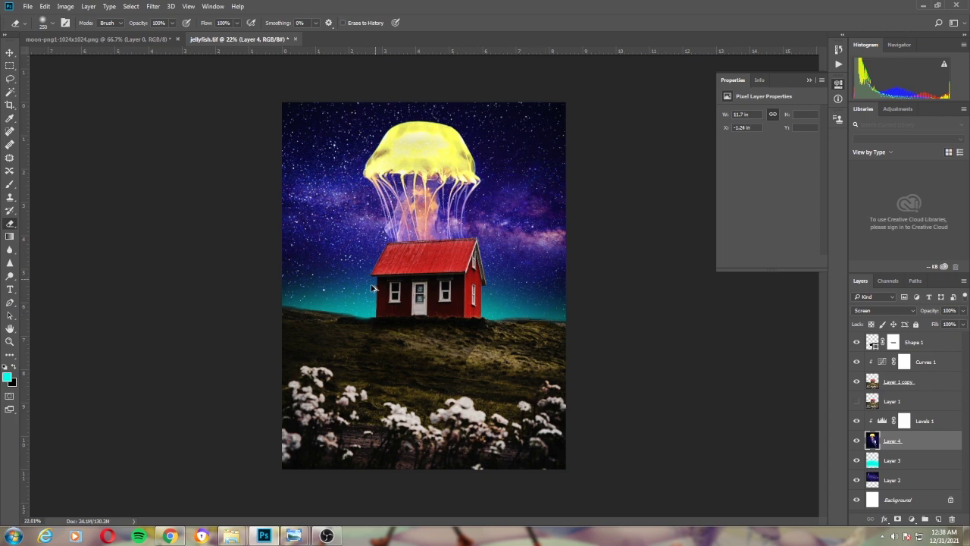
{"action": "scroll", "coordinate": [394, 279], "scroll_direction": "up", "scroll_amount": 9}
{"action": "scroll", "coordinate": [394, 310], "scroll_direction": "up", "scroll_amount": 1}
Trace the house's roof and right side wall as a closed Pen shape
{"action": "key", "text": "p"}
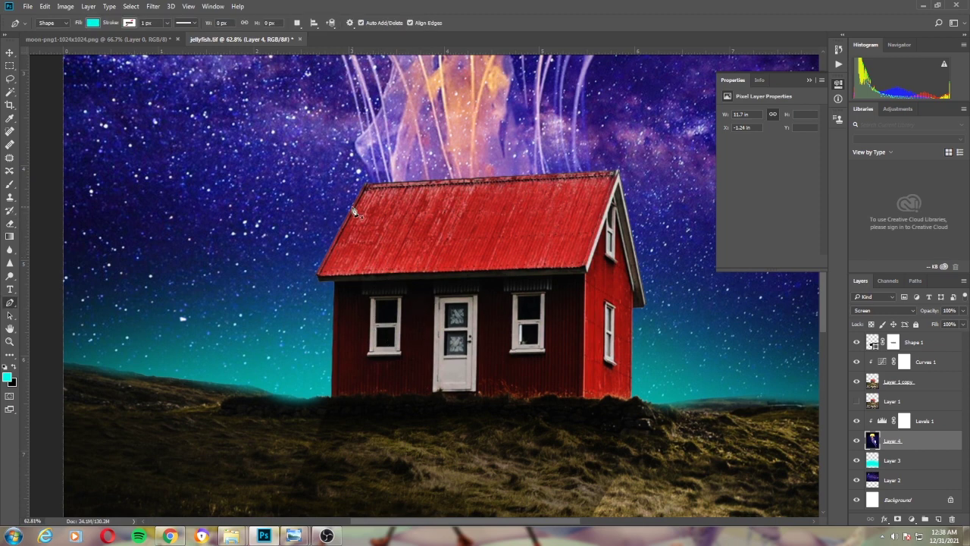
{"action": "left_click", "coordinate": [367, 185]}
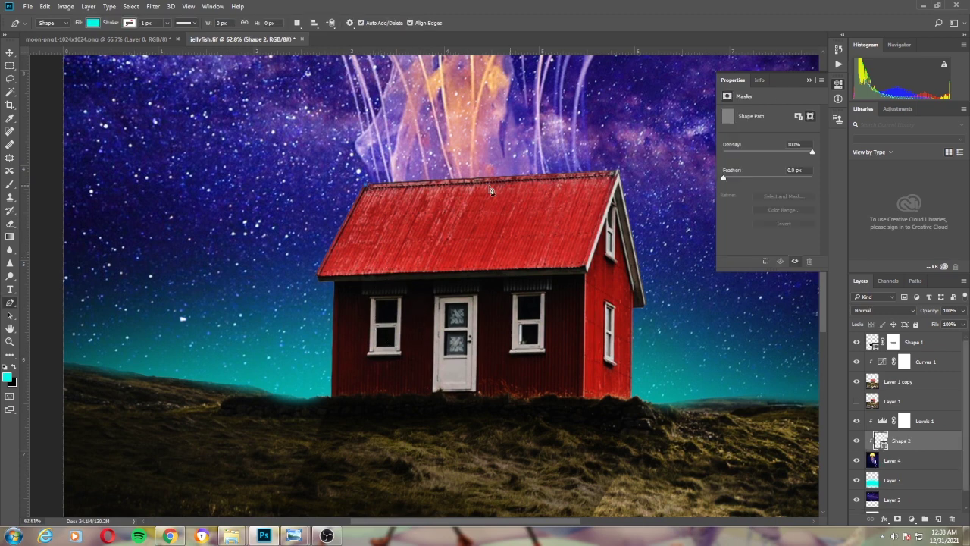
{"action": "left_click", "coordinate": [617, 174]}
{"action": "left_click", "coordinate": [646, 311]}
{"action": "left_click", "coordinate": [633, 399]}
{"action": "left_click", "coordinate": [582, 397]}
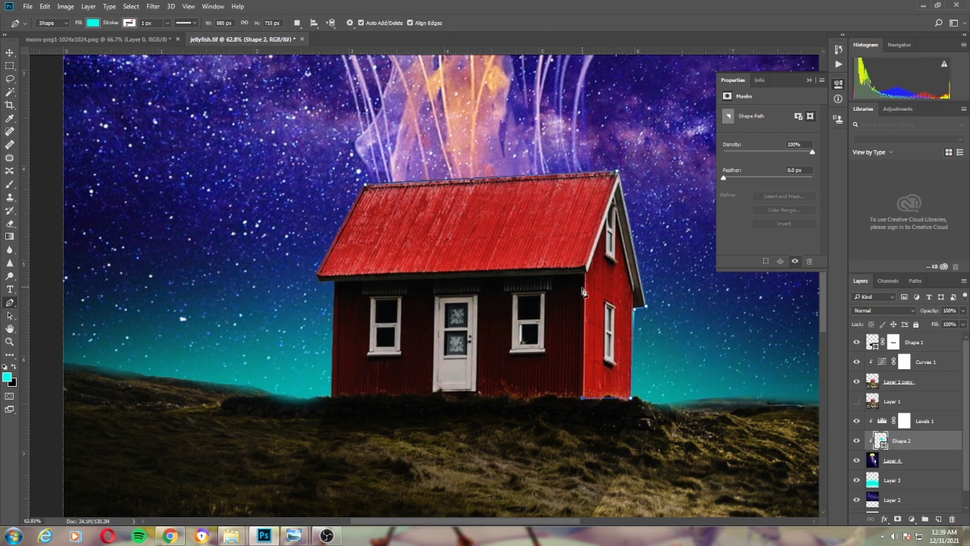
{"action": "left_click", "coordinate": [584, 271]}
{"action": "left_click", "coordinate": [319, 279]}
{"action": "left_click", "coordinate": [366, 185]}
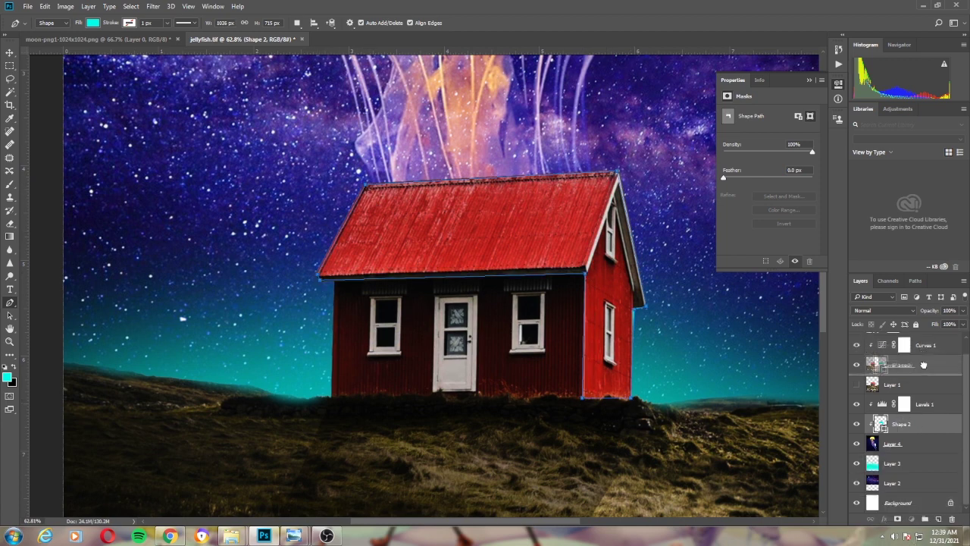
Move Shape 2 above Curves 1, fill it black and lower its fill
{"action": "left_click_drag", "start_coordinate": [922, 445], "coordinate": [922, 338]}
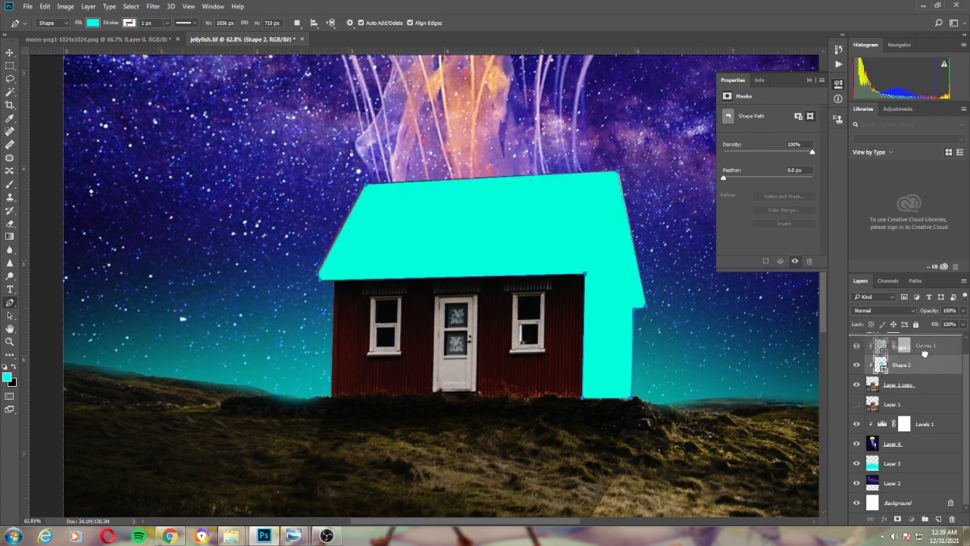
{"action": "scroll", "coordinate": [926, 366], "scroll_direction": "up", "scroll_amount": 1}
{"action": "right_click", "coordinate": [931, 369]}
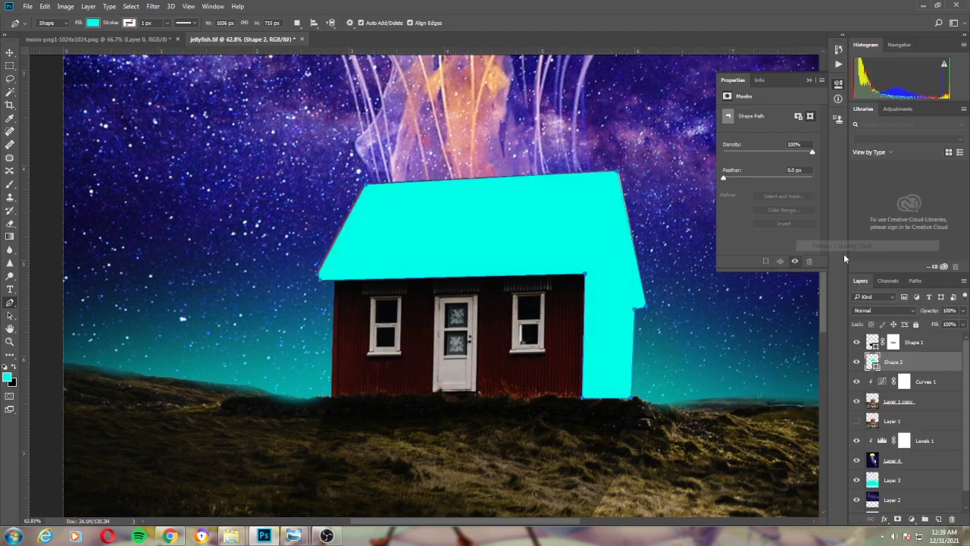
{"action": "double_click", "coordinate": [872, 362]}
{"action": "left_click", "coordinate": [697, 283]}
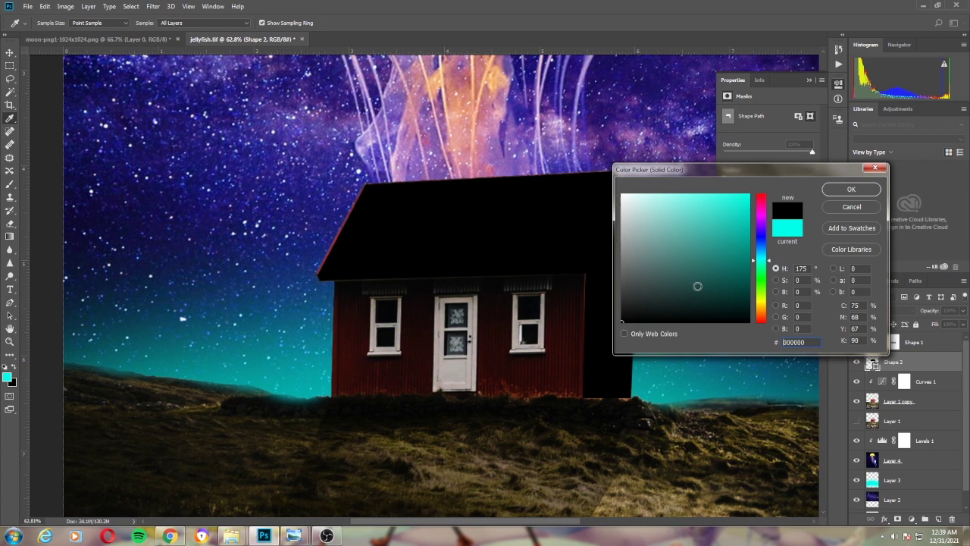
{"action": "left_click", "coordinate": [852, 188]}
{"action": "left_click_drag", "start_coordinate": [962, 323], "coordinate": [926, 341]}
{"action": "left_click", "coordinate": [938, 381]}
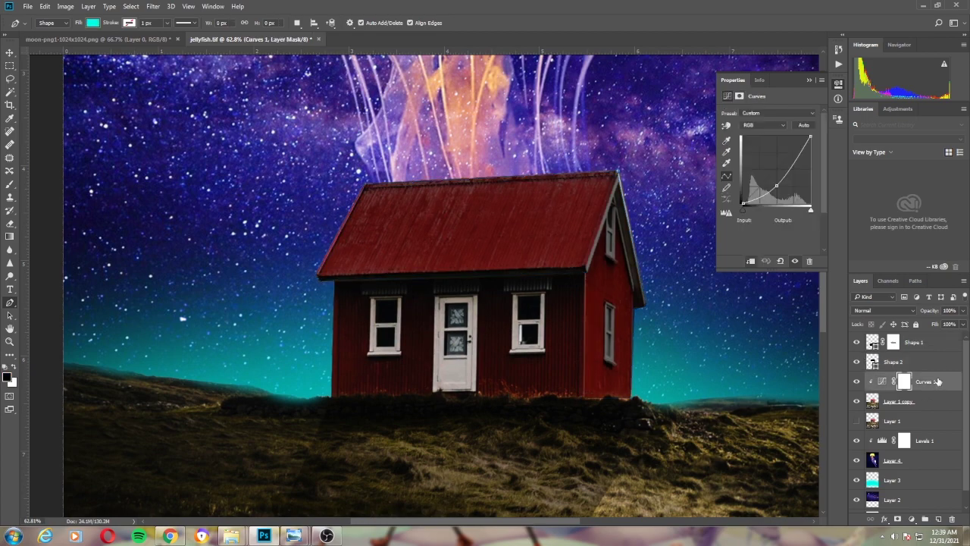
Zoom in on the upper roof with Shape 2 selected to inspect its outline
{"action": "scroll", "coordinate": [353, 263], "scroll_direction": "up", "scroll_amount": 3}
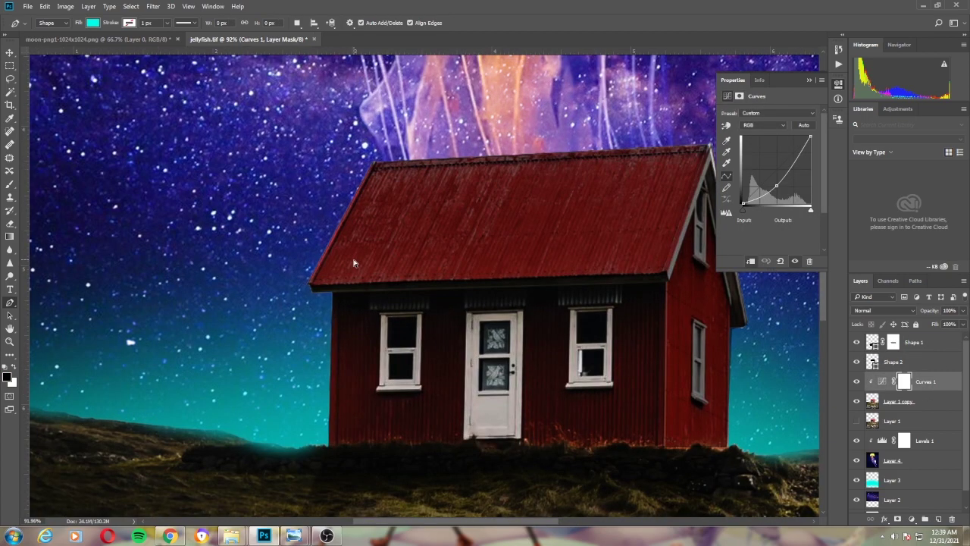
{"action": "scroll", "coordinate": [353, 263], "scroll_direction": "up", "scroll_amount": 2}
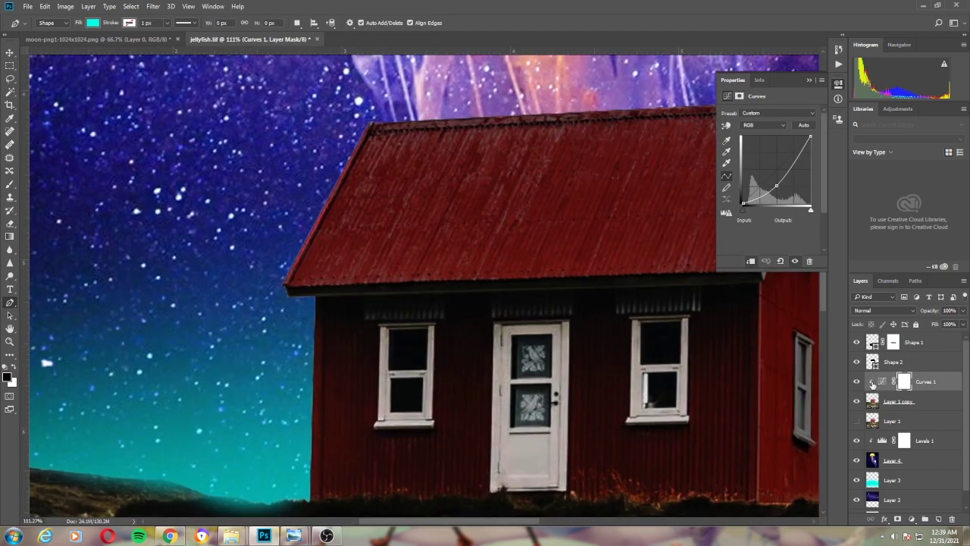
{"action": "left_click", "coordinate": [895, 362]}
{"action": "scroll", "coordinate": [302, 292], "scroll_direction": "up", "scroll_amount": 3}
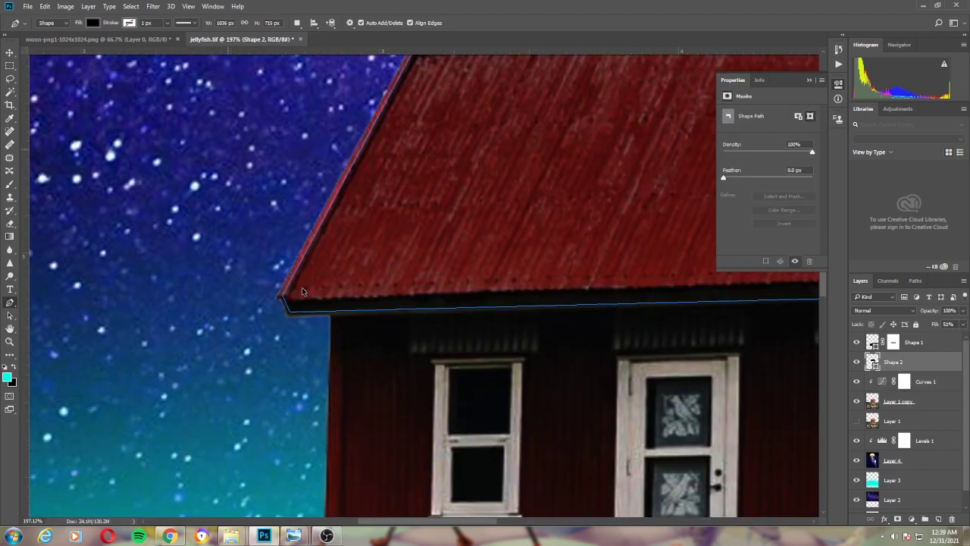
{"action": "left_click_drag", "start_coordinate": [364, 233], "coordinate": [287, 311]}
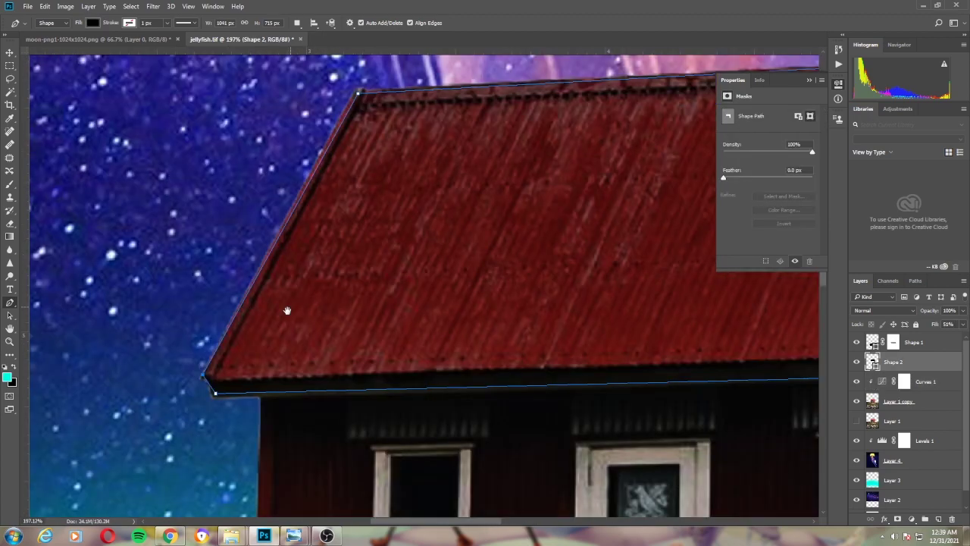
{"action": "scroll", "coordinate": [287, 311], "scroll_direction": "down", "scroll_amount": 4}
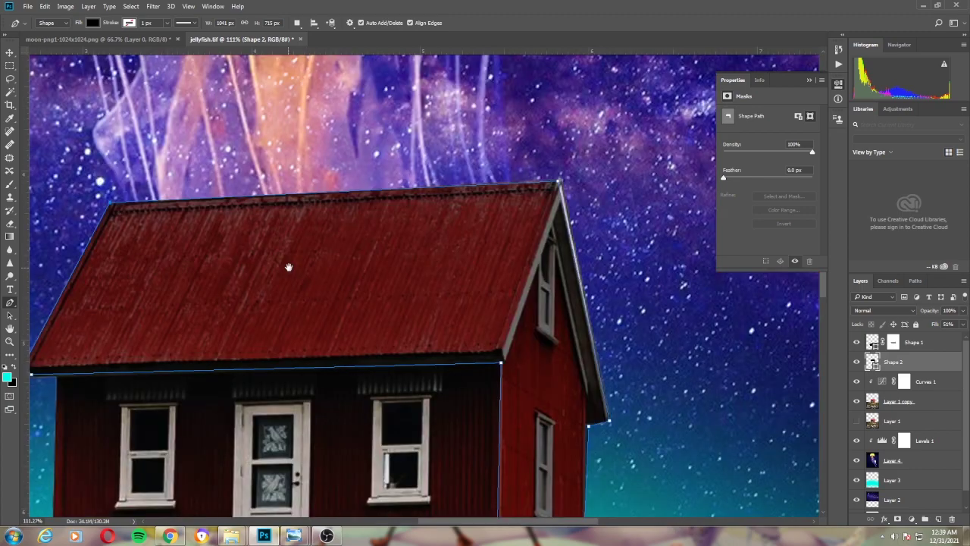
{"action": "scroll", "coordinate": [572, 183], "scroll_direction": "up", "scroll_amount": 3}
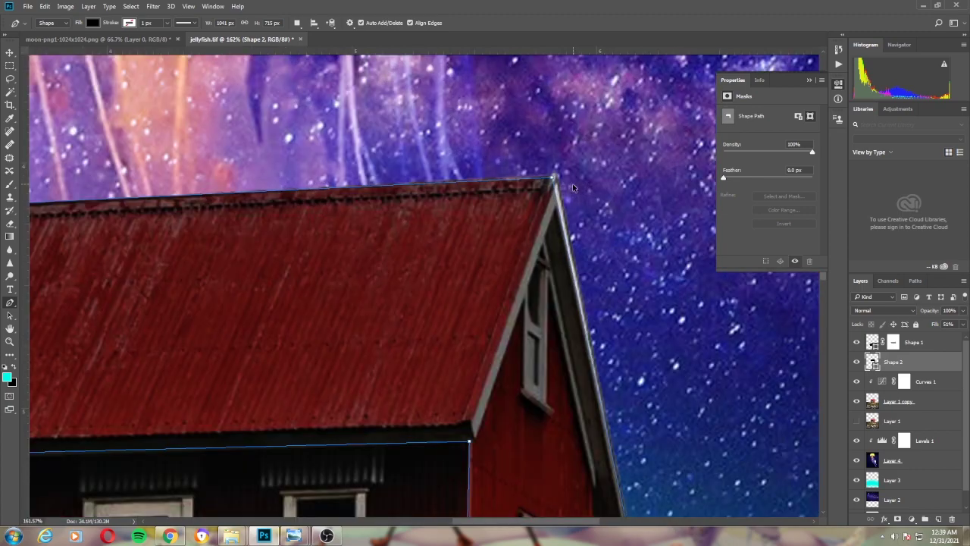
{"action": "scroll", "coordinate": [573, 439], "scroll_direction": "down", "scroll_amount": 3}
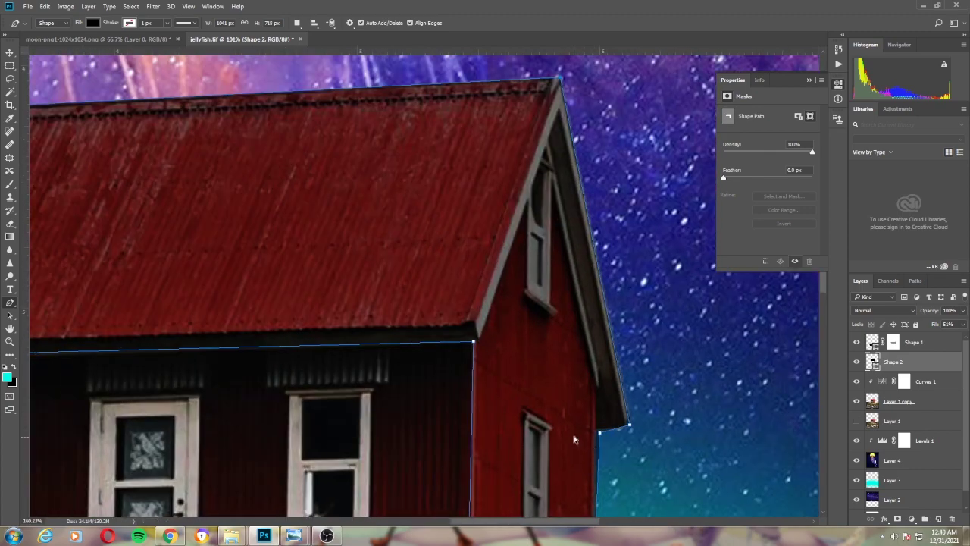
Fit the whole composite on screen and select Layer 1
{"action": "key", "text": "ctrl+0"}
{"action": "left_click", "coordinate": [909, 426]}
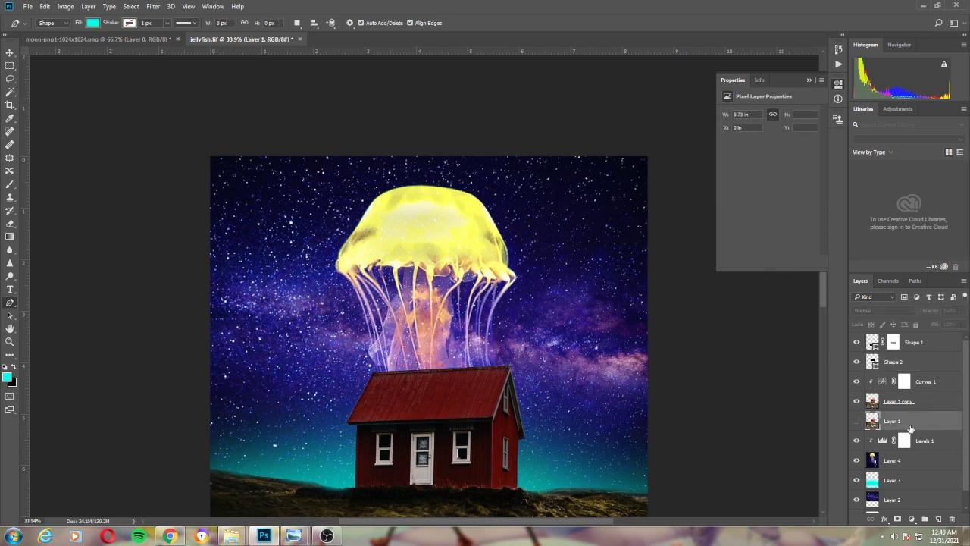
{"action": "scroll", "coordinate": [546, 400], "scroll_direction": "down", "scroll_amount": 2}
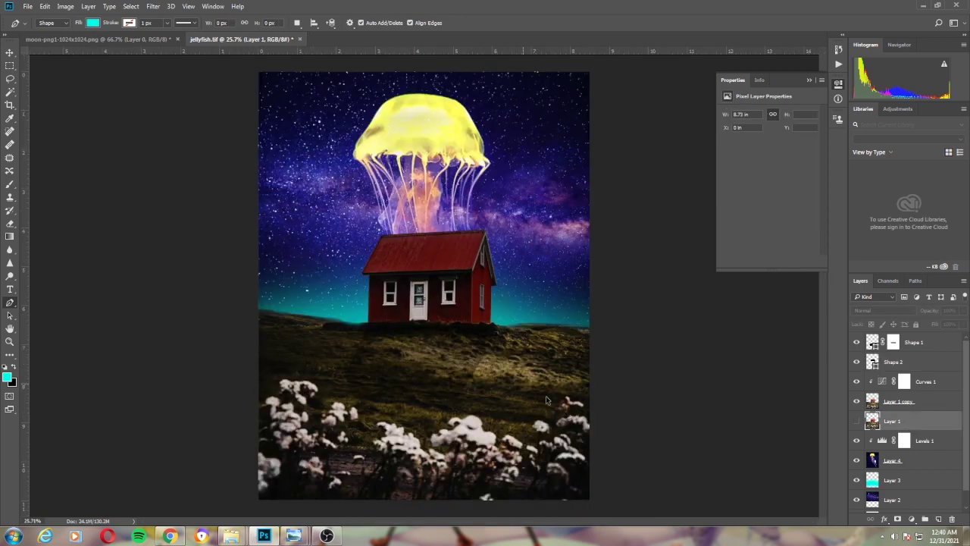
{"action": "scroll", "coordinate": [546, 395], "scroll_direction": "down", "scroll_amount": 1}
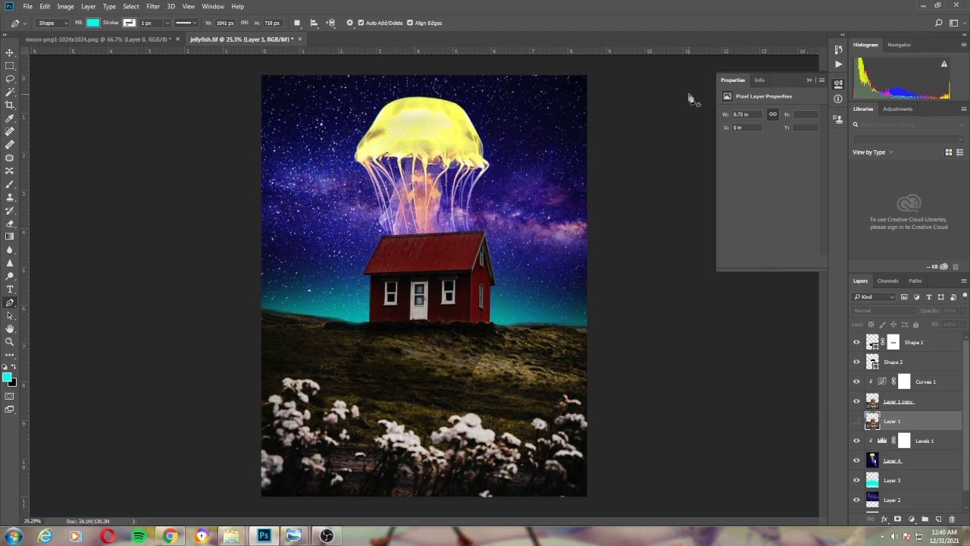
Set the foreground colour to #ff7800 and paint orange across the top of the house
{"action": "left_click", "coordinate": [943, 345]}
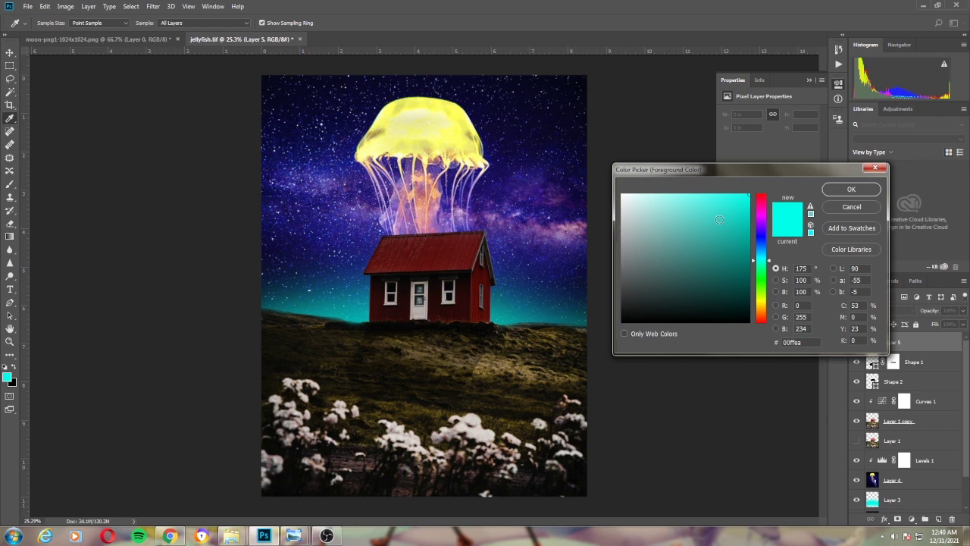
{"action": "type", "text": "ff7800"}
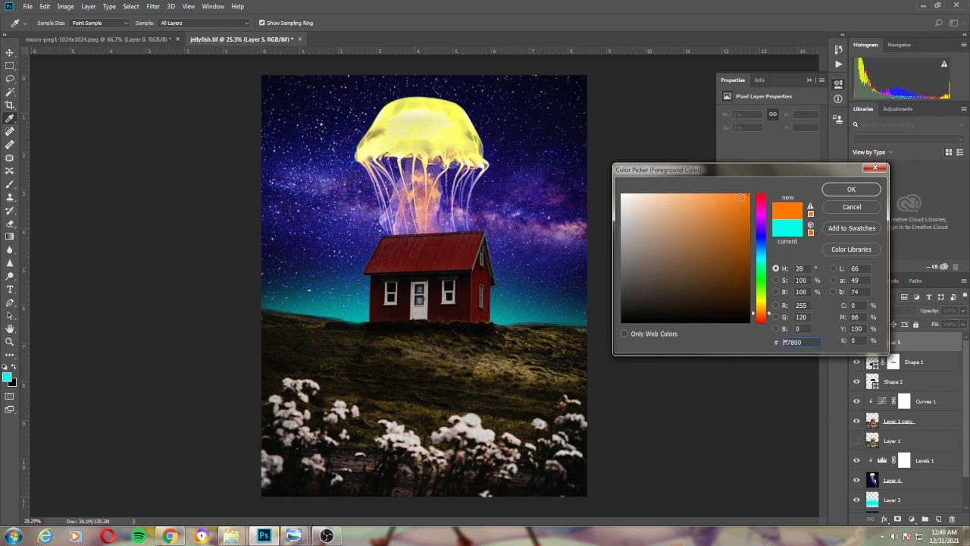
{"action": "key", "text": "Return"}
{"action": "key", "text": "b"}
{"action": "left_click_drag", "start_coordinate": [394, 238], "coordinate": [505, 220]}
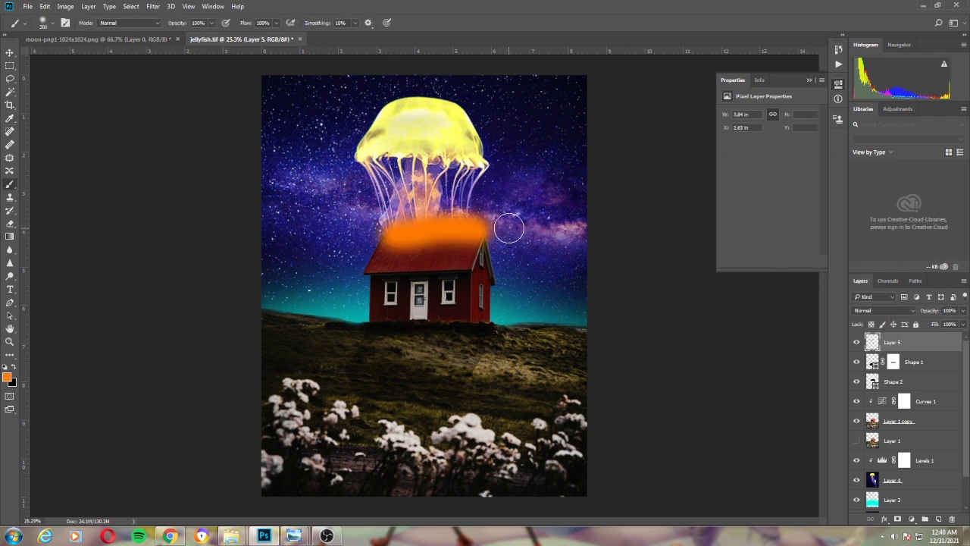
{"action": "key", "text": "ctrl+z"}
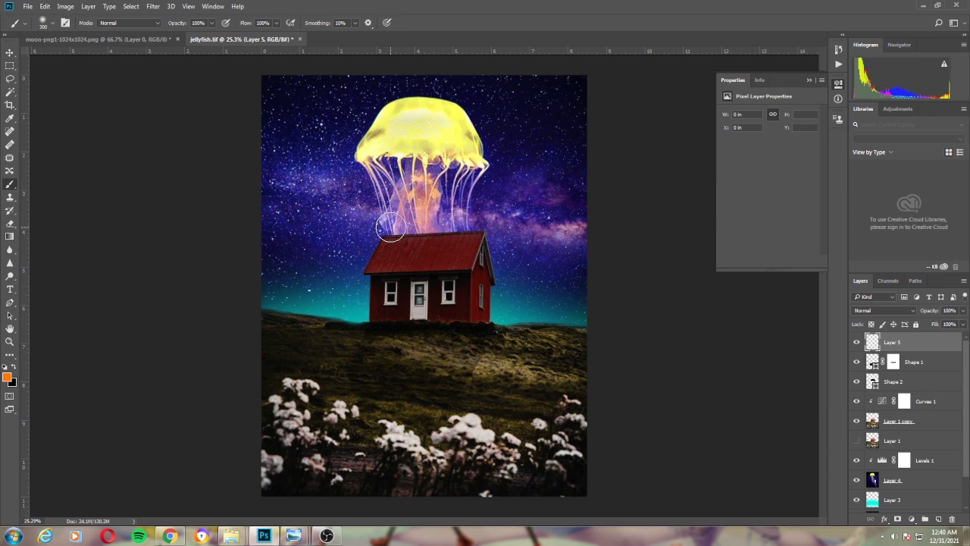
Blend the orange layer in Soft Light and erase excess glow over the roof
{"action": "key", "text": "shift+alt+f"}
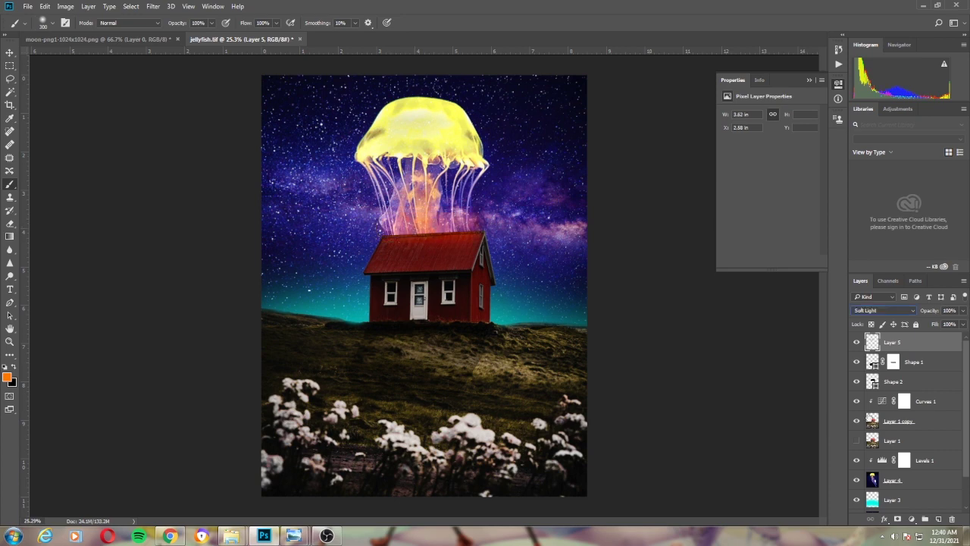
{"action": "key", "text": "ctrl+plus"}
{"action": "key", "text": "ctrl+plus"}
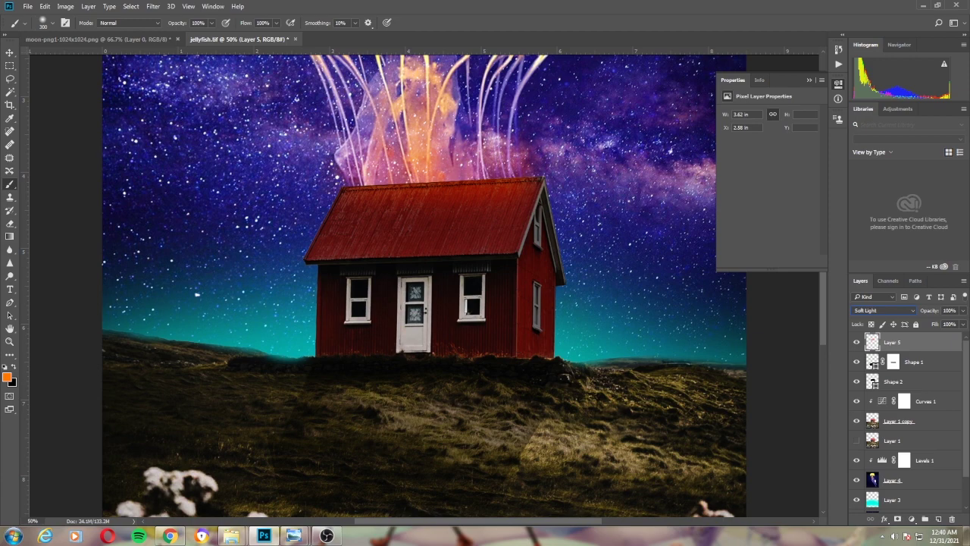
{"action": "key", "text": "ctrl+minus"}
{"action": "key", "text": "ctrl+minus"}
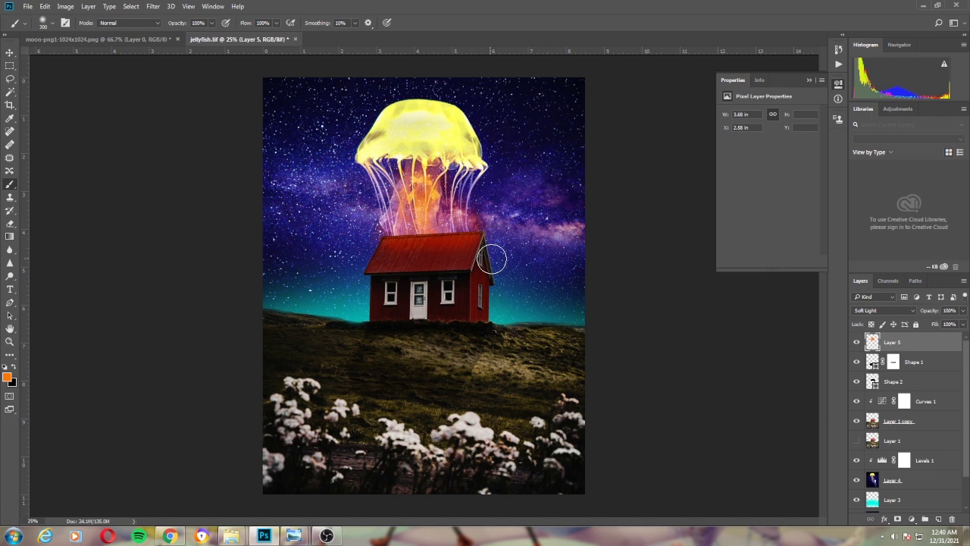
{"action": "key", "text": "e"}
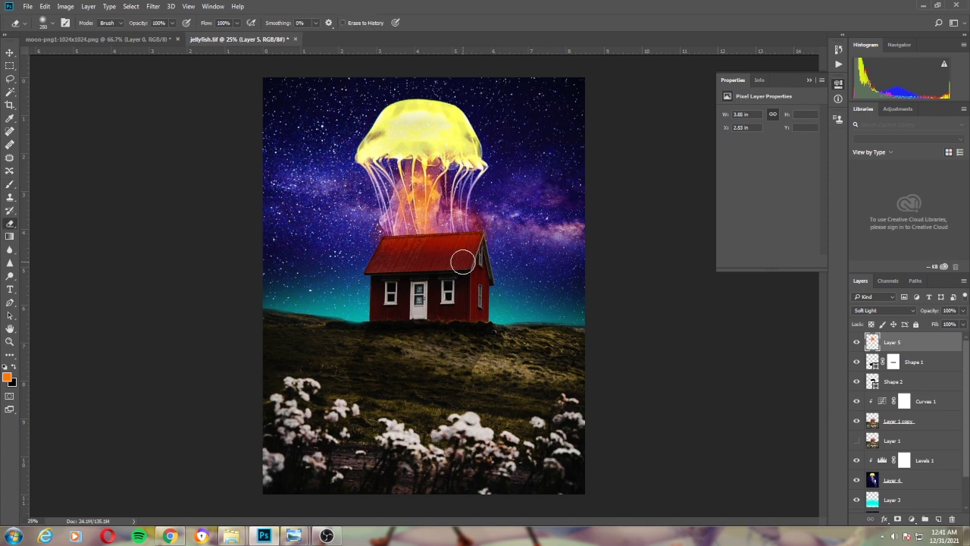
{"action": "mouse_move", "coordinate": [463, 261]}
{"action": "left_mouse_down"}
{"action": "mouse_move", "coordinate": [402, 260]}
{"action": "mouse_move", "coordinate": [438, 257]}
{"action": "left_mouse_up"}
{"action": "key", "text": "b"}
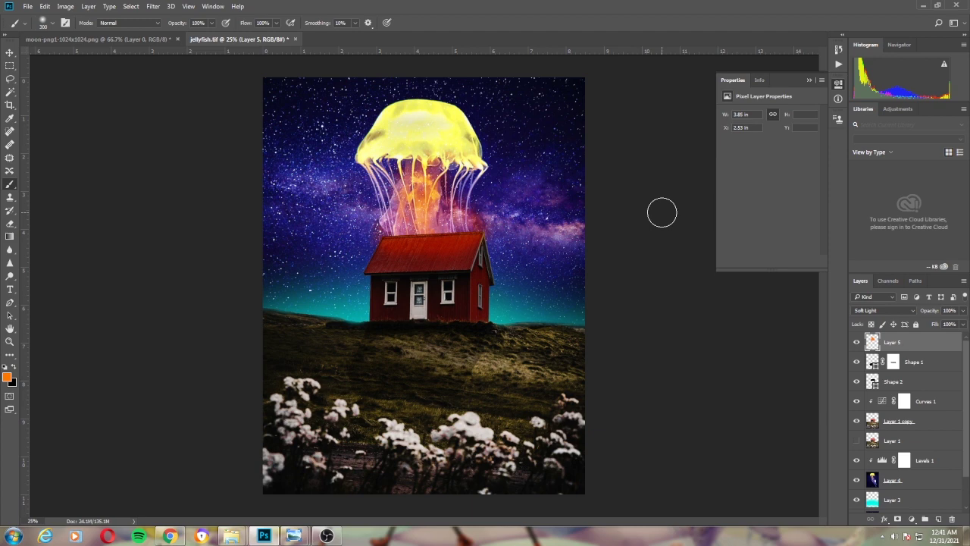
{"action": "key", "text": "ctrl+minus"}
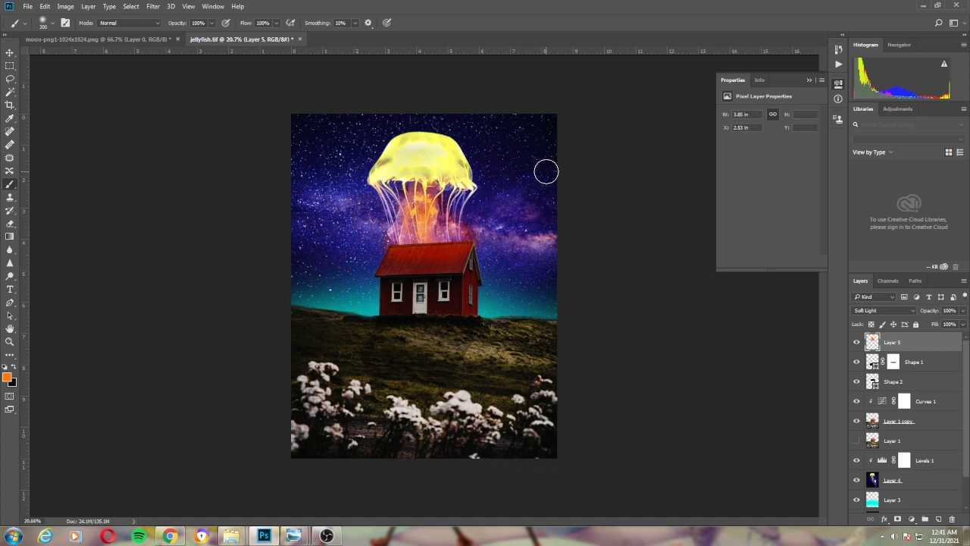
Apply Hue/Saturation to galaxy Layer 2 with Saturation +45 and Hue -55
{"action": "key", "text": "v"}
{"action": "left_click", "coordinate": [532, 180], "text": "ctrl"}
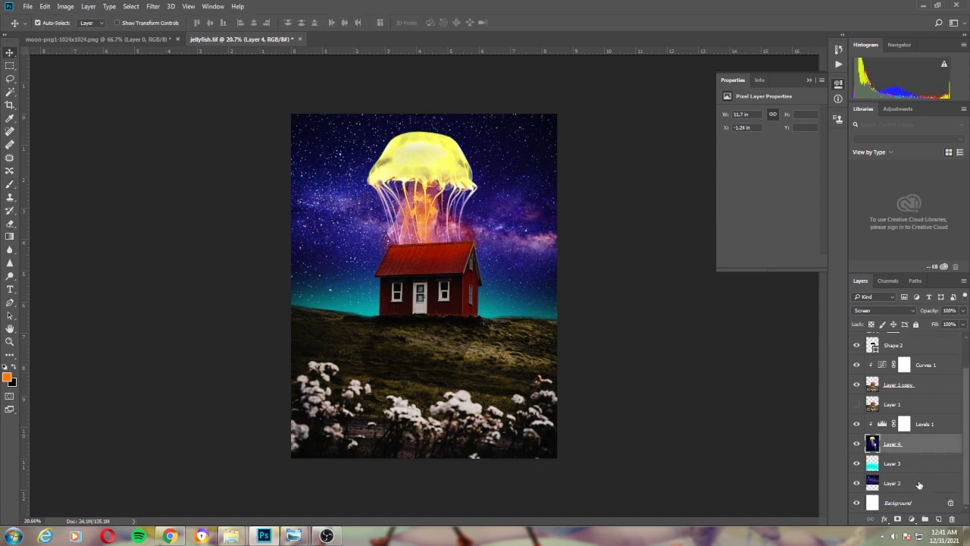
{"action": "key", "text": "ctrl+u"}
{"action": "mouse_move", "coordinate": [667, 211]}
{"action": "left_mouse_down"}
{"action": "mouse_move", "coordinate": [688, 212]}
{"action": "mouse_move", "coordinate": [688, 189]}
{"action": "left_mouse_up"}
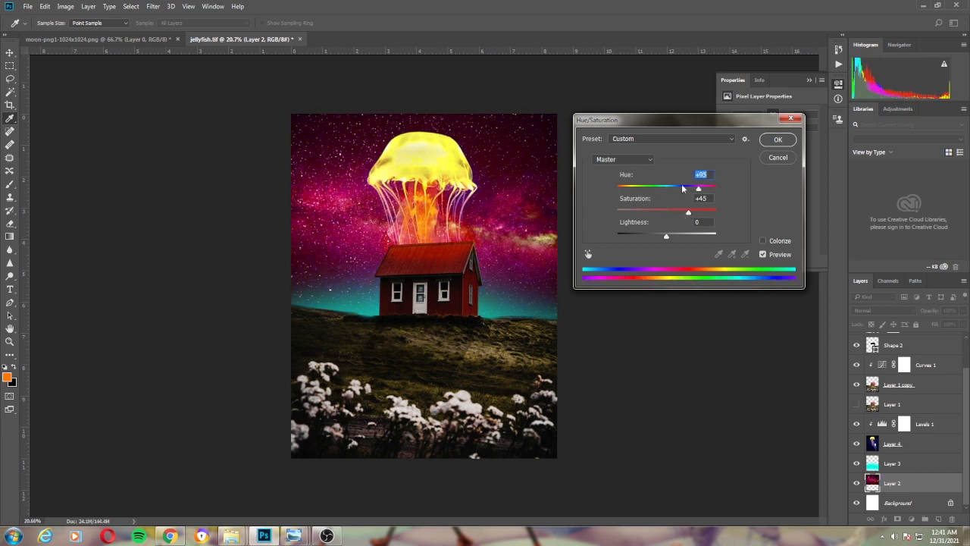
{"action": "left_click_drag", "start_coordinate": [688, 189], "coordinate": [643, 189]}
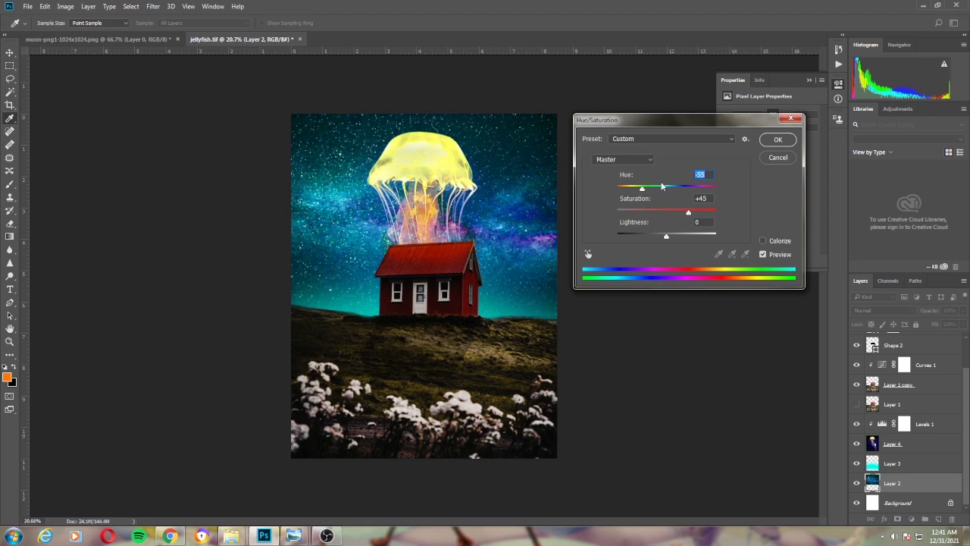
{"action": "mouse_move", "coordinate": [658, 186]}
{"action": "left_mouse_down"}
{"action": "mouse_move", "coordinate": [697, 188]}
{"action": "mouse_move", "coordinate": [628, 188]}
{"action": "mouse_move", "coordinate": [642, 188]}
{"action": "left_mouse_up"}
Confirm the teal sky edit, then test and cancel a hue shift on the jellyfish
{"action": "left_click", "coordinate": [778, 140]}
{"action": "scroll", "coordinate": [929, 429], "scroll_direction": "up", "scroll_amount": 2}
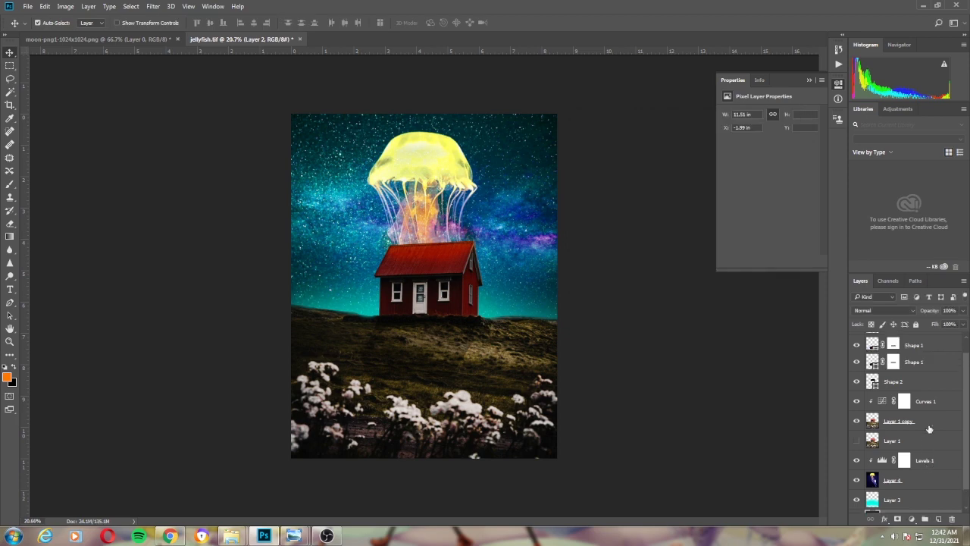
{"action": "key", "text": "ctrl+shift+alt+e"}
{"action": "key", "text": "ctrl+u"}
{"action": "left_click_drag", "start_coordinate": [667, 186], "coordinate": [688, 189]}
{"action": "left_click", "coordinate": [778, 158]}
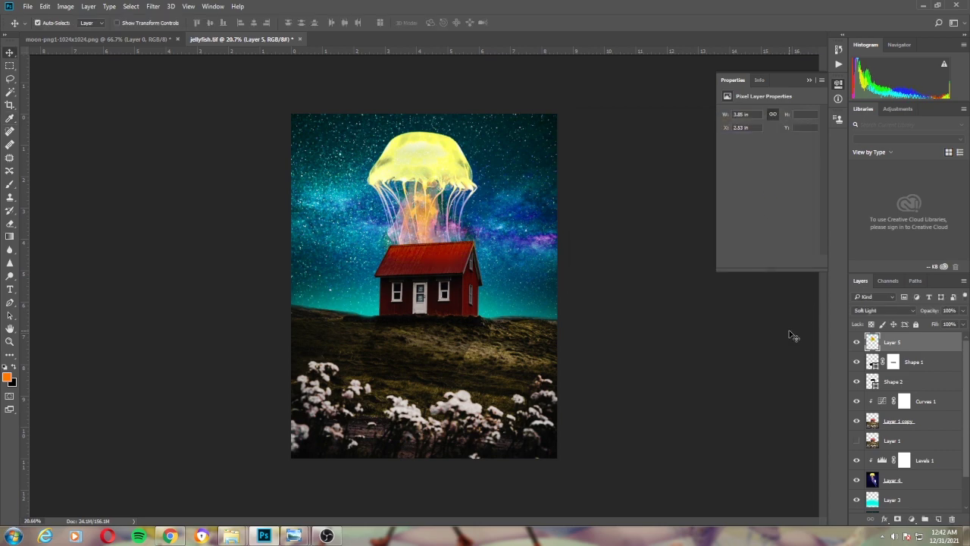
{"action": "left_click", "coordinate": [857, 342]}
{"action": "left_click", "coordinate": [856, 341]}
Drag the moon image into jellyfish.tif and close the moon document without saving
{"action": "left_click", "coordinate": [139, 40]}
{"action": "right_click", "coordinate": [139, 42]}
{"action": "left_click", "coordinate": [167, 79]}
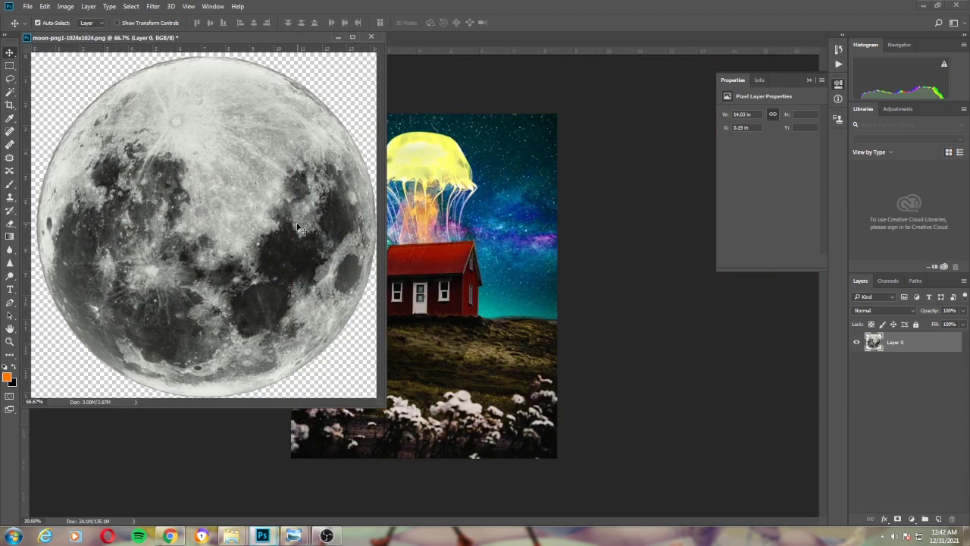
{"action": "left_click_drag", "start_coordinate": [301, 229], "coordinate": [421, 250]}
{"action": "left_click", "coordinate": [370, 37]}
{"action": "left_click", "coordinate": [523, 208]}
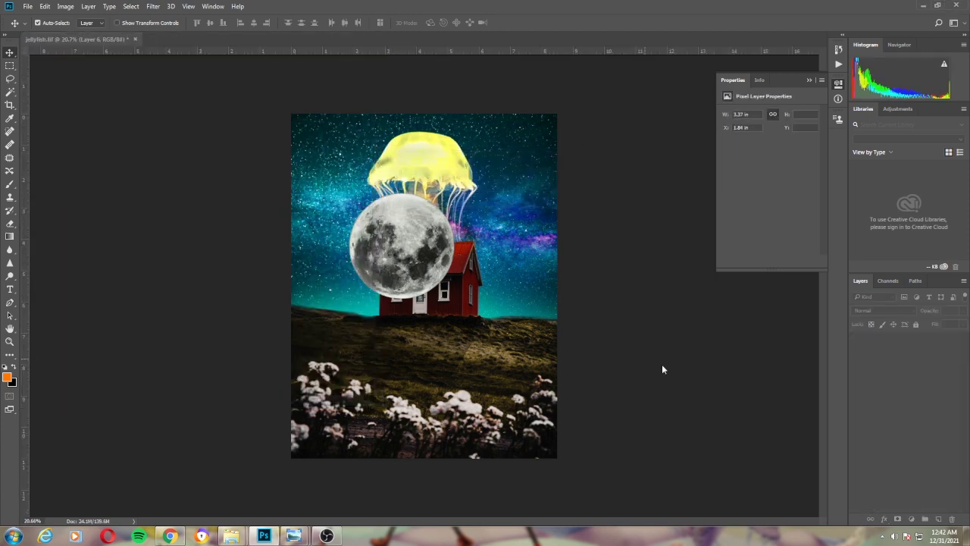
Tint the moon with a clipped Colorize Hue/Saturation (Hue 20, Saturation 81) and merge it down
{"action": "left_click", "coordinate": [910, 518]}
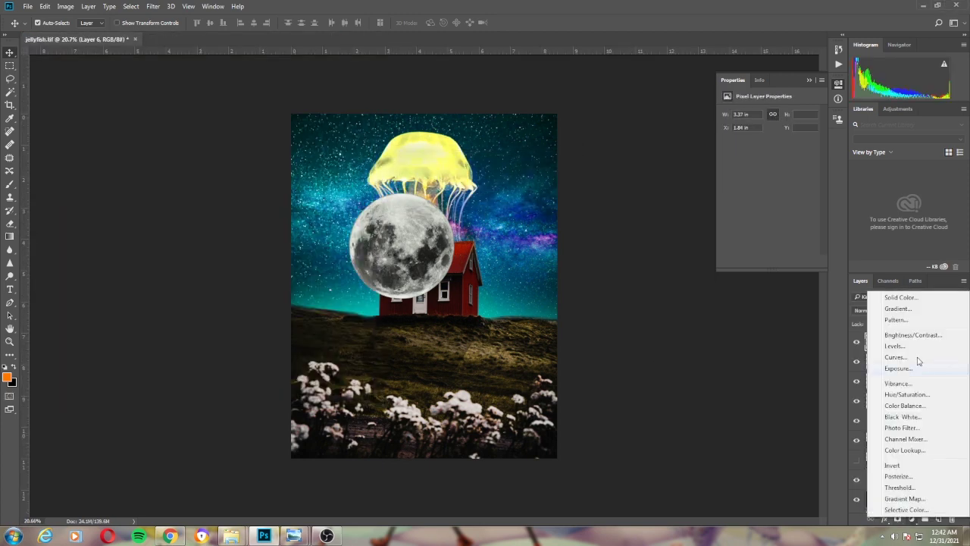
{"action": "left_click", "coordinate": [879, 399]}
{"action": "left_click", "coordinate": [769, 199]}
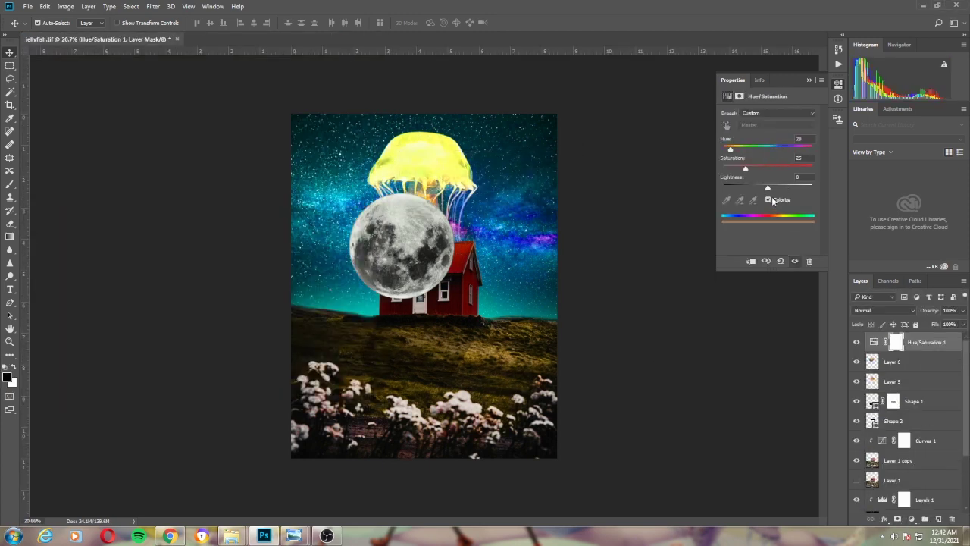
{"action": "left_click_drag", "start_coordinate": [746, 168], "coordinate": [795, 168]}
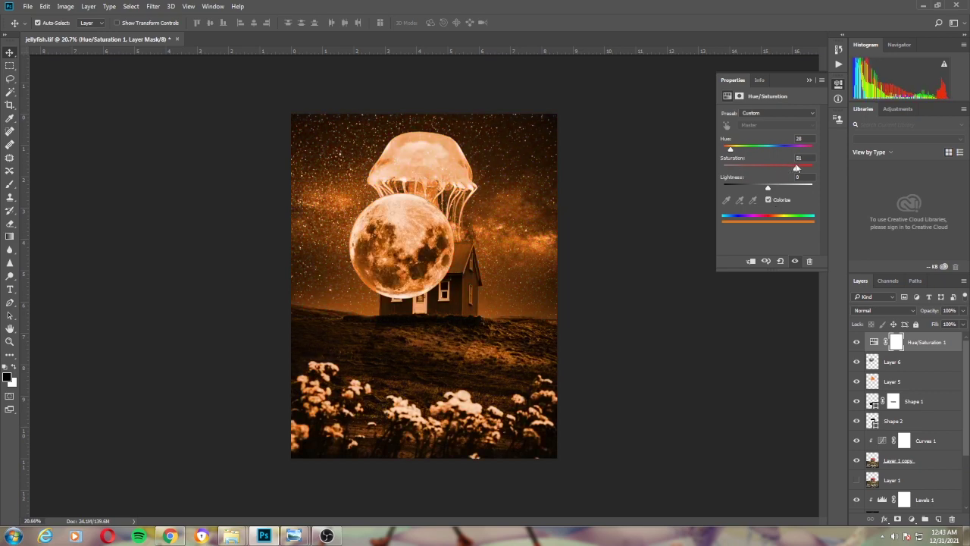
{"action": "left_click_drag", "start_coordinate": [731, 149], "coordinate": [728, 149]}
{"action": "right_click", "coordinate": [937, 346]}
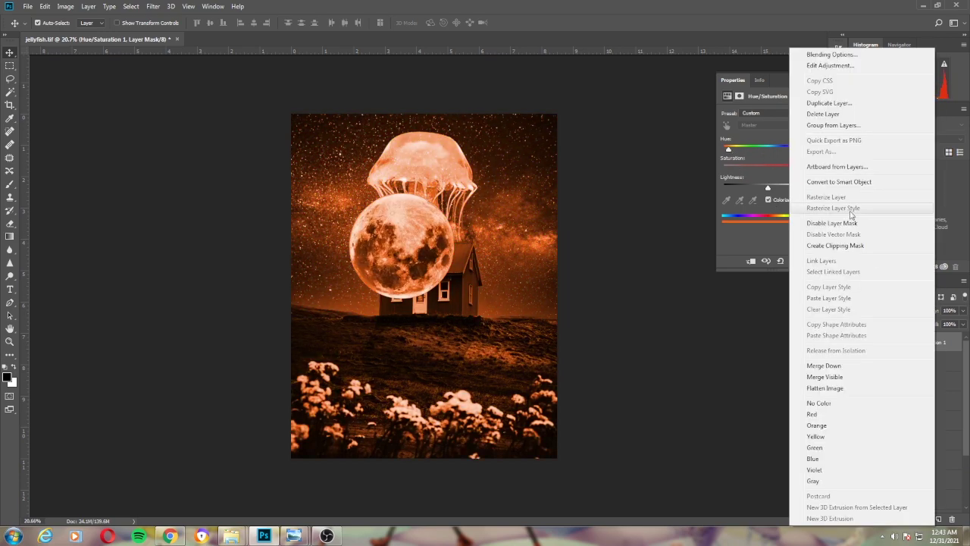
{"action": "left_click", "coordinate": [845, 224]}
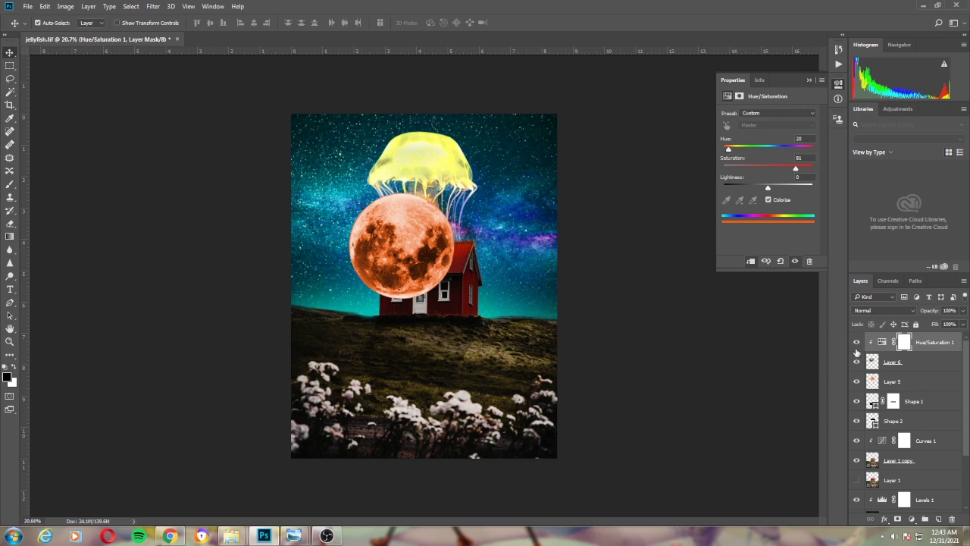
{"action": "left_click", "coordinate": [930, 364], "text": "shift"}
{"action": "key", "text": "ctrl+e"}
{"action": "scroll", "coordinate": [395, 222], "scroll_direction": "up", "scroll_amount": 1}
Move the moon over the jellyfish's head and erase its lower part to reveal the tentacles
{"action": "left_click_drag", "start_coordinate": [394, 221], "coordinate": [420, 137]}
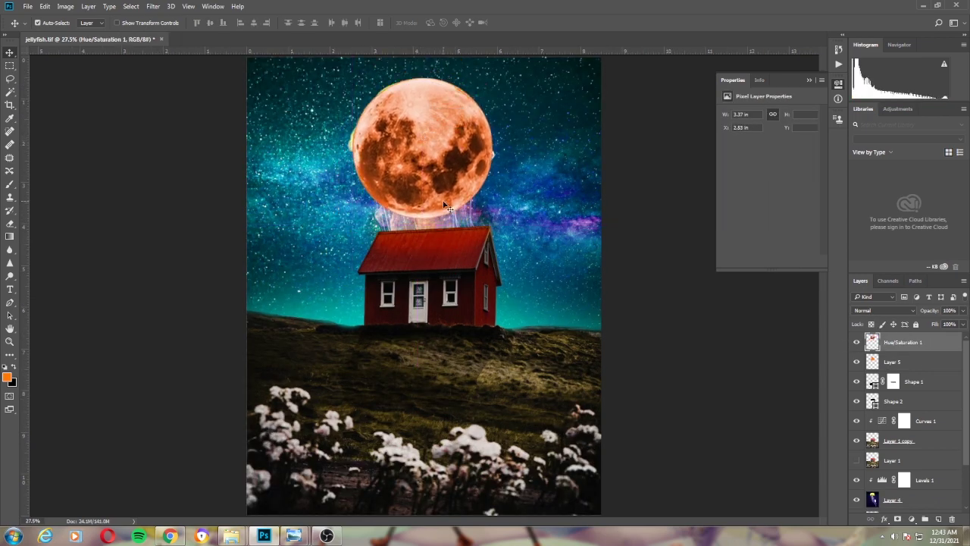
{"action": "key", "text": "e"}
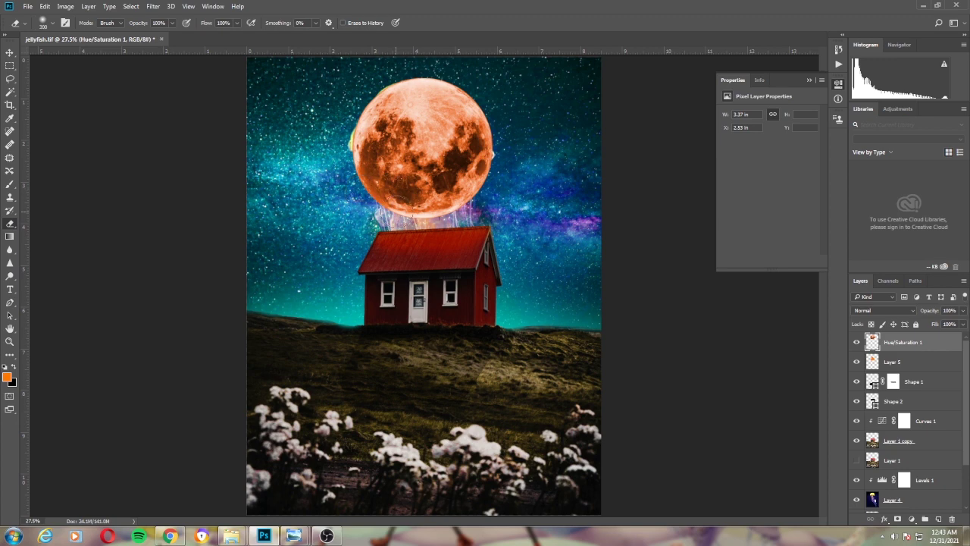
{"action": "key", "text": "bracketright"}
{"action": "key", "text": "bracketright"}
{"action": "key", "text": "bracketright"}
{"action": "left_click_drag", "start_coordinate": [333, 190], "coordinate": [492, 171]}
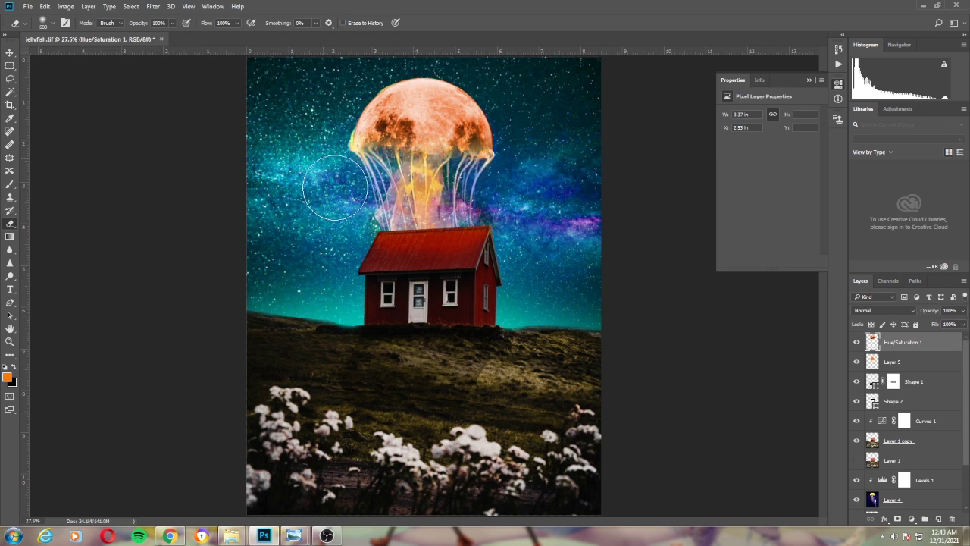
{"action": "scroll", "coordinate": [567, 204], "scroll_direction": "down", "scroll_amount": 2, "text": "alt"}
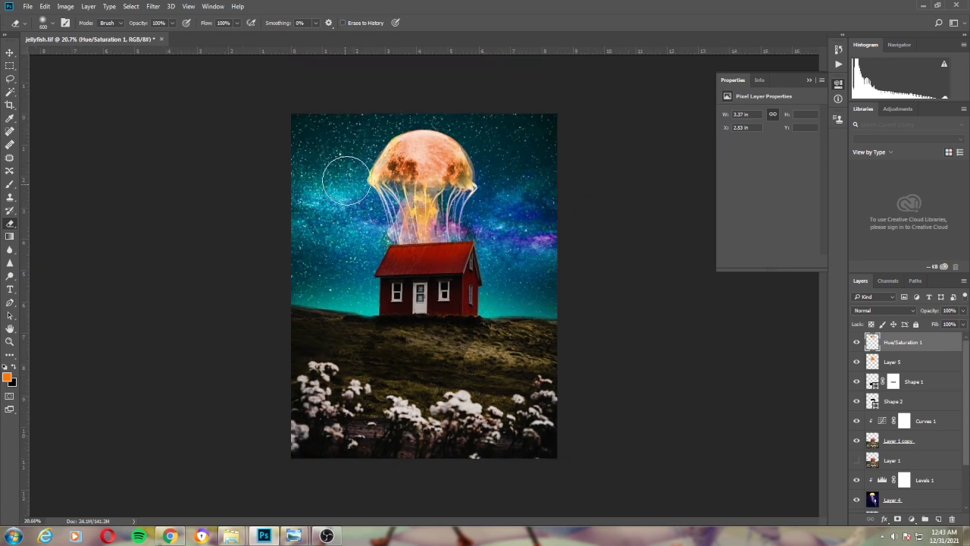
{"action": "scroll", "coordinate": [447, 95], "scroll_direction": "up", "scroll_amount": 2, "text": "alt"}
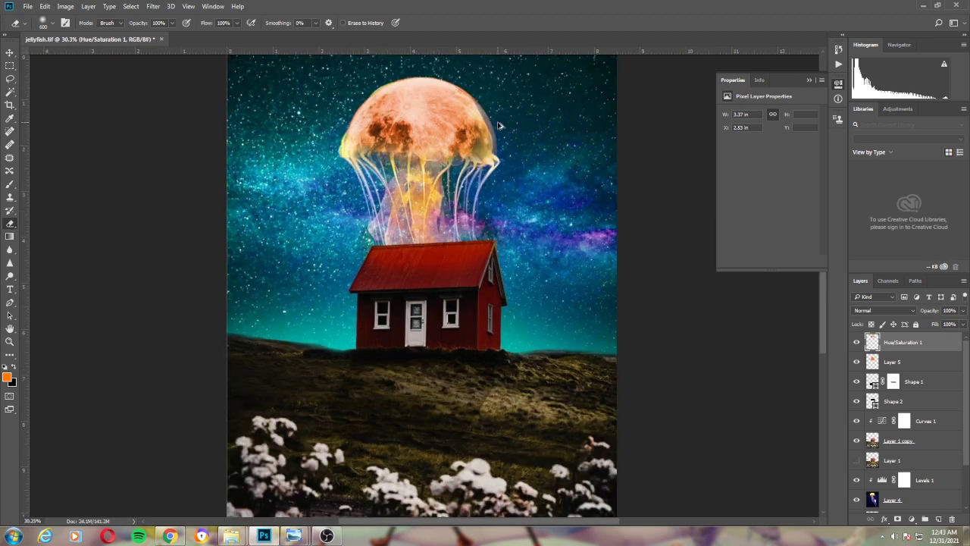
{"action": "key", "text": "ctrl+z"}
{"action": "key", "text": "ctrl+z"}
Erase the tentacle ends above the roof, then the jellyfish's left edge with a 125 px eraser
{"action": "left_click_drag", "start_coordinate": [397, 220], "coordinate": [458, 222]}
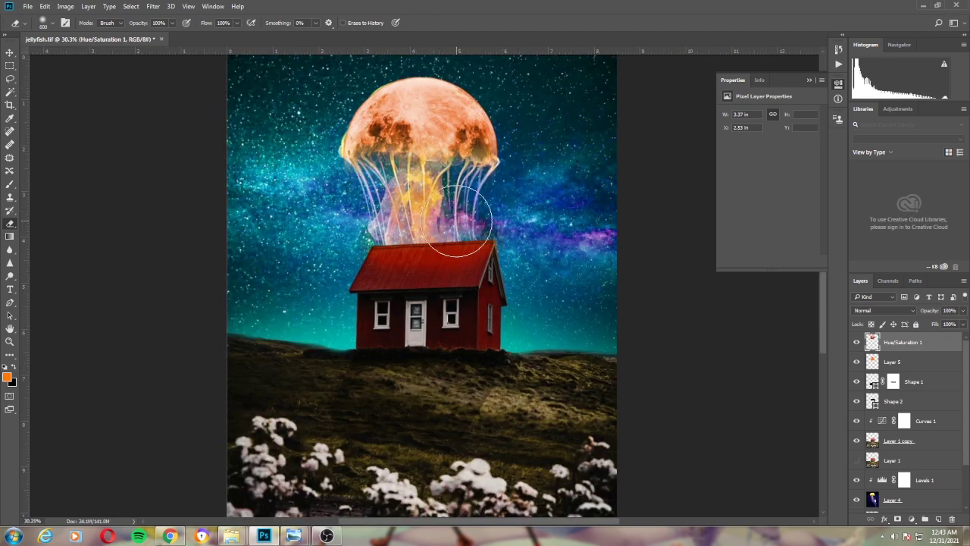
{"action": "key", "text": "bracketleft"}
{"action": "key", "text": "bracketleft"}
{"action": "key", "text": "bracketleft"}
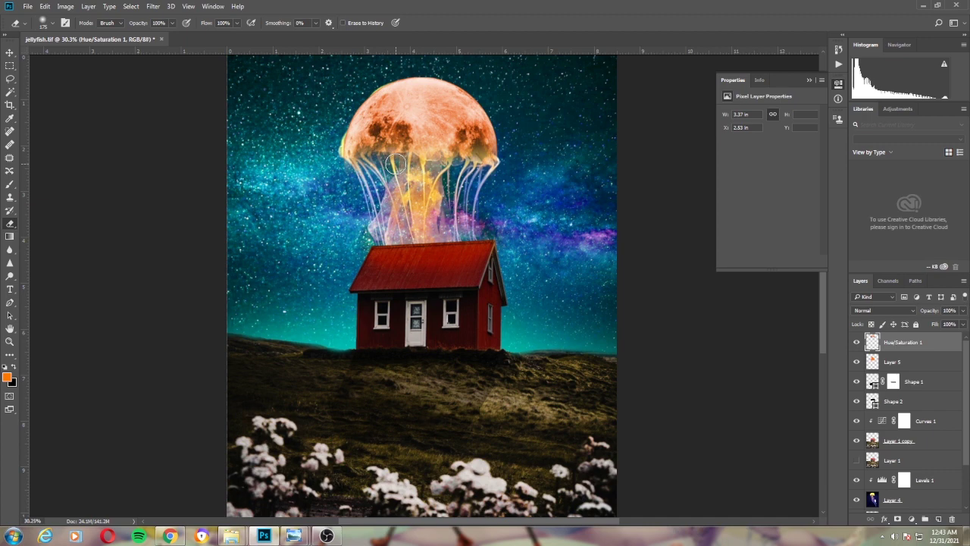
{"action": "left_click_drag", "start_coordinate": [341, 147], "coordinate": [342, 173]}
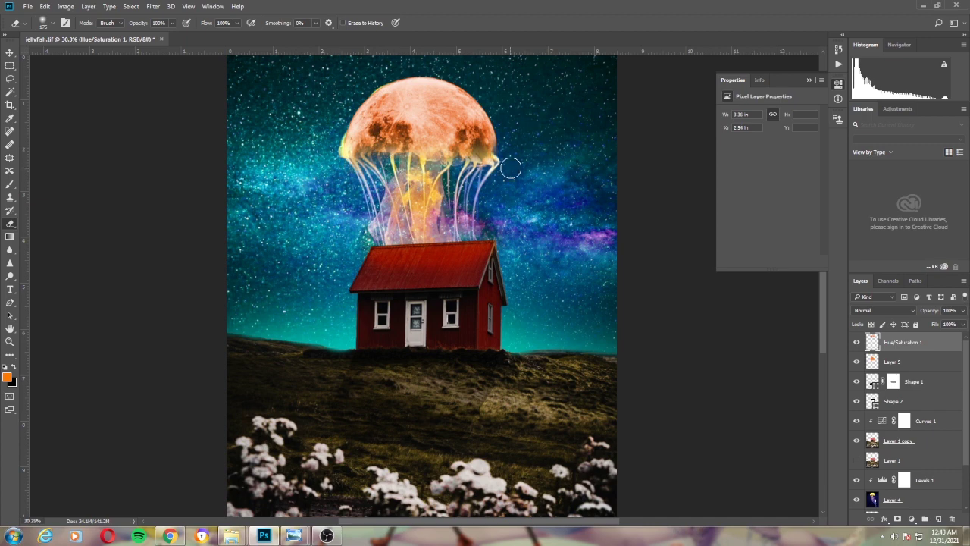
{"action": "scroll", "coordinate": [530, 182], "scroll_direction": "down", "scroll_amount": 2}
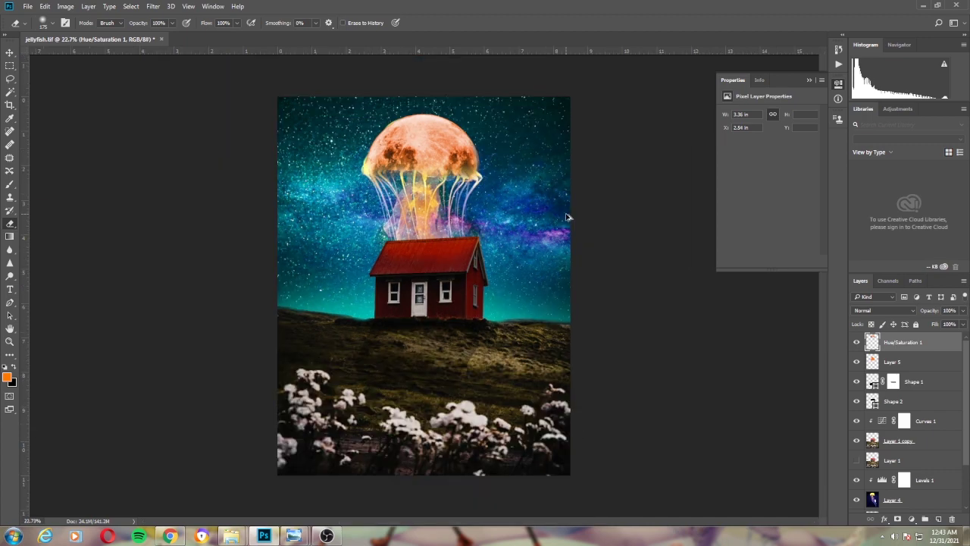
{"action": "scroll", "coordinate": [568, 212], "scroll_direction": "down", "scroll_amount": 2}
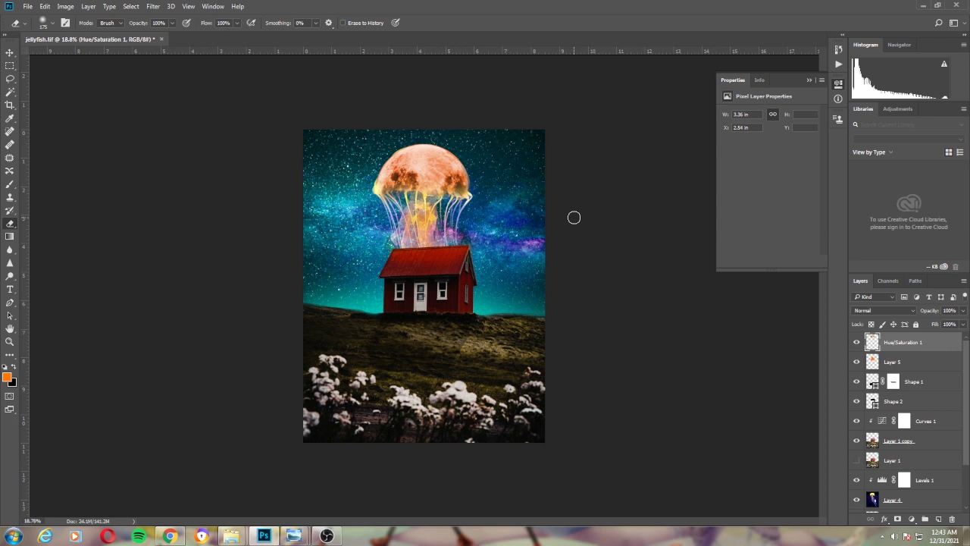
{"action": "scroll", "coordinate": [385, 218], "scroll_direction": "up", "scroll_amount": 2}
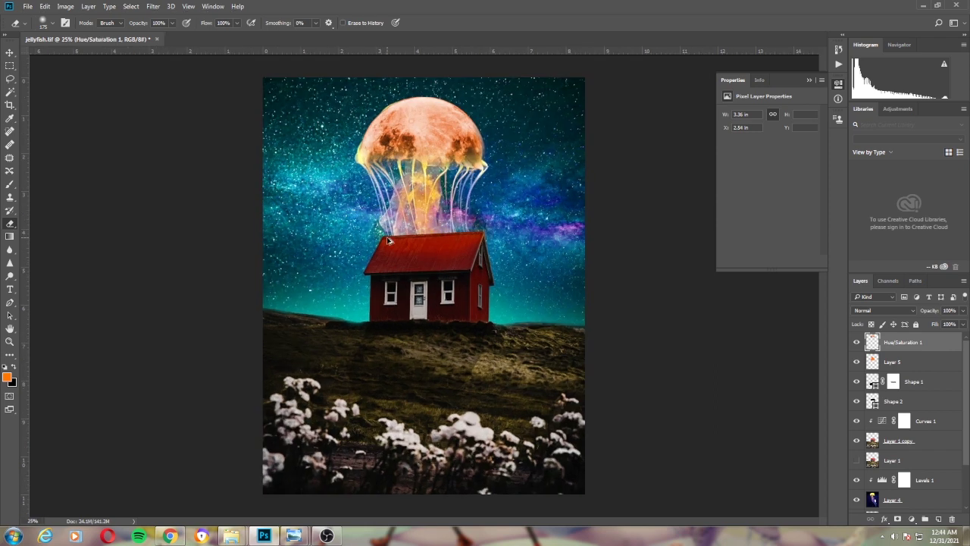
{"action": "scroll", "coordinate": [391, 242], "scroll_direction": "up", "scroll_amount": 2}
{"action": "scroll", "coordinate": [391, 241], "scroll_direction": "up", "scroll_amount": 2}
{"action": "scroll", "coordinate": [391, 242], "scroll_direction": "up", "scroll_amount": 2}
Erase the orange tint along the jellyfish bell's upper-left edge
{"action": "mouse_move", "coordinate": [328, 222]}
{"action": "left_mouse_down"}
{"action": "mouse_move", "coordinate": [359, 173]}
{"action": "mouse_move", "coordinate": [351, 205]}
{"action": "mouse_move", "coordinate": [379, 167]}
{"action": "mouse_move", "coordinate": [435, 129]}
{"action": "mouse_move", "coordinate": [507, 104]}
{"action": "mouse_move", "coordinate": [601, 134]}
{"action": "mouse_move", "coordinate": [660, 200]}
{"action": "mouse_move", "coordinate": [494, 107]}
{"action": "left_mouse_up"}
{"action": "scroll", "coordinate": [494, 107], "scroll_direction": "down", "scroll_amount": 3}
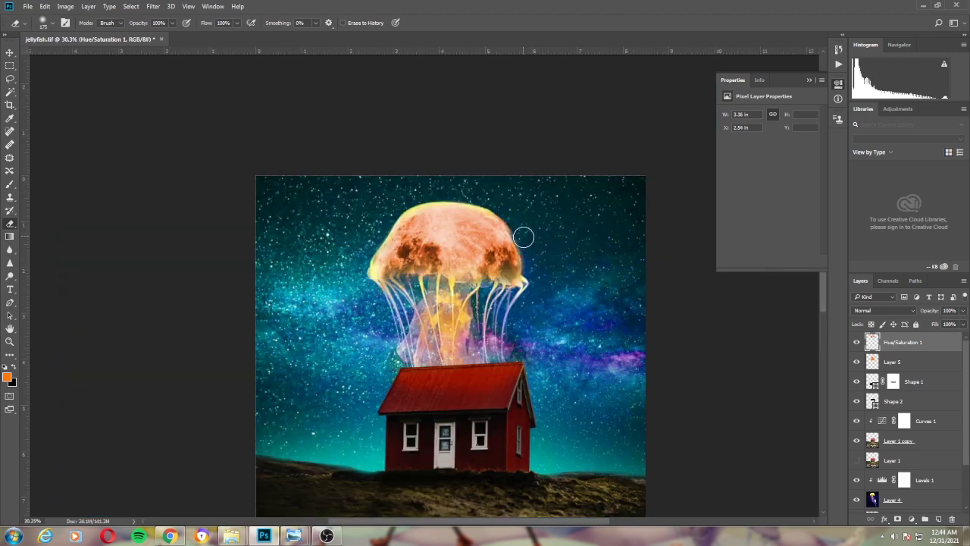
{"action": "scroll", "coordinate": [523, 237], "scroll_direction": "up", "scroll_amount": 3}
{"action": "scroll", "coordinate": [477, 174], "scroll_direction": "down", "scroll_amount": 3}
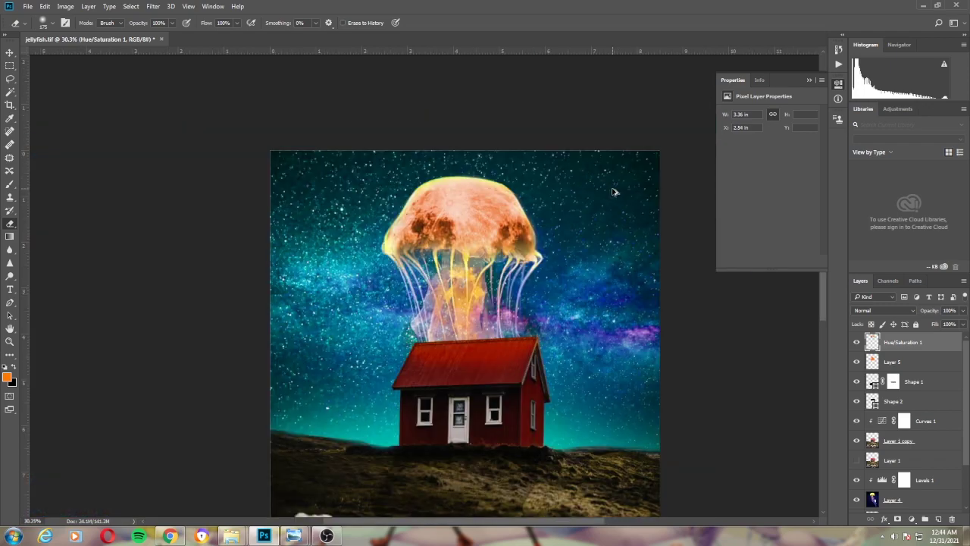
{"action": "scroll", "coordinate": [614, 191], "scroll_direction": "down", "scroll_amount": 1}
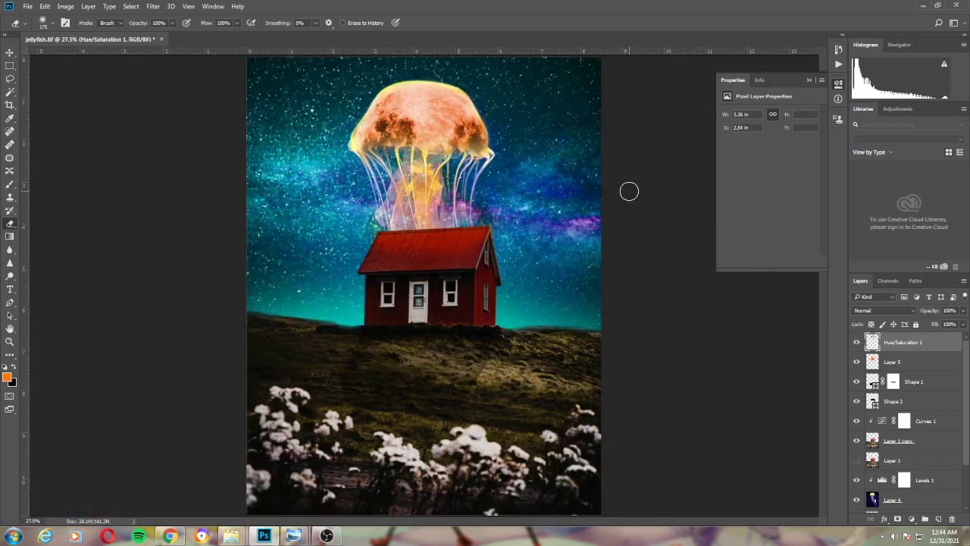
Shift the Hue/Saturation 1 tint slightly right so it fits the dome
{"action": "key", "text": "v"}
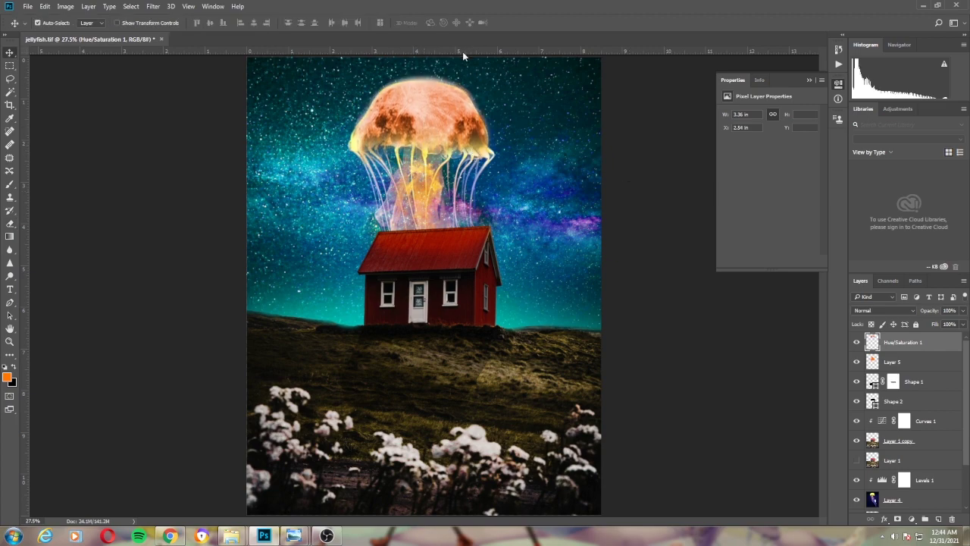
{"action": "scroll", "coordinate": [453, 106], "scroll_direction": "up", "scroll_amount": 5}
{"action": "left_click_drag", "start_coordinate": [452, 106], "coordinate": [507, 108]}
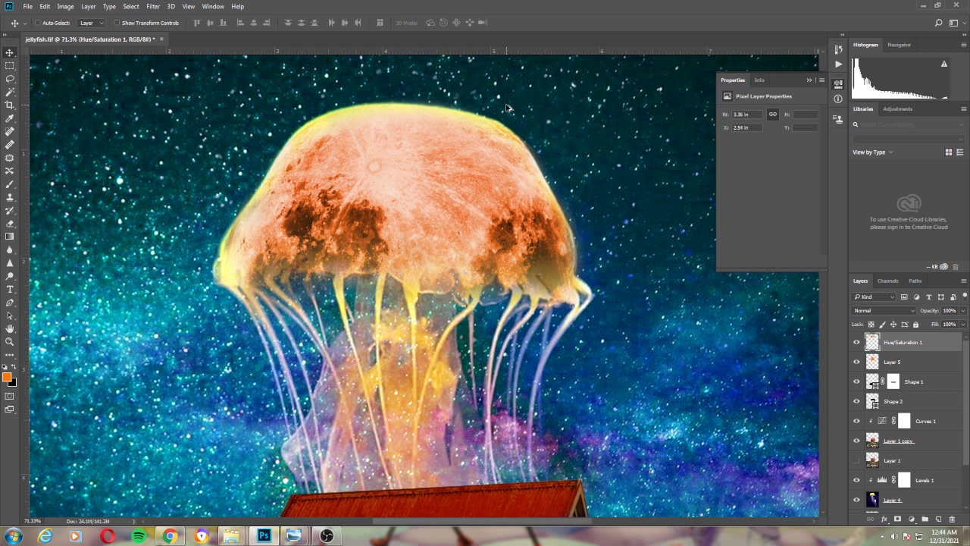
{"action": "key", "text": "e"}
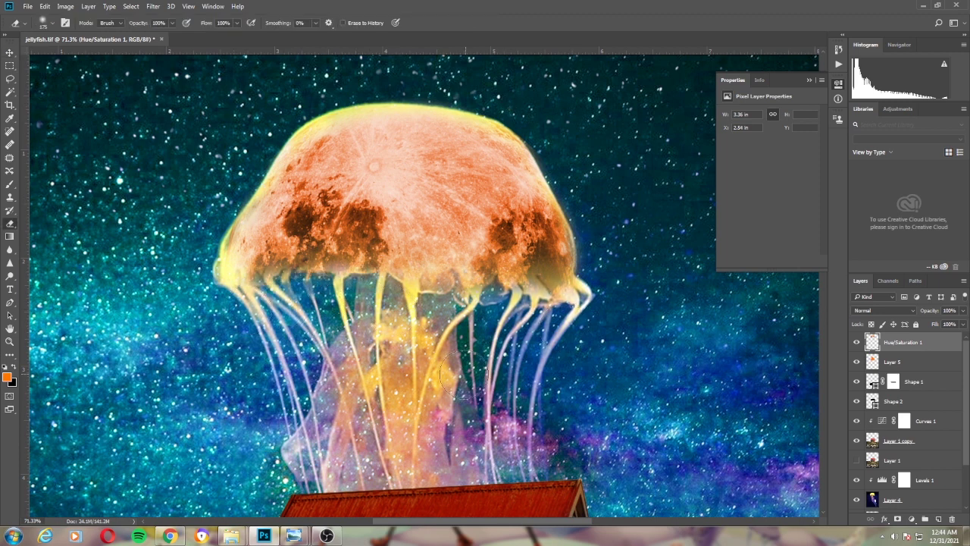
Try Linear Burn and other blend modes on the tint layer, settling on Multiply
{"action": "left_click", "coordinate": [884, 310]}
{"action": "left_click", "coordinate": [866, 340]}
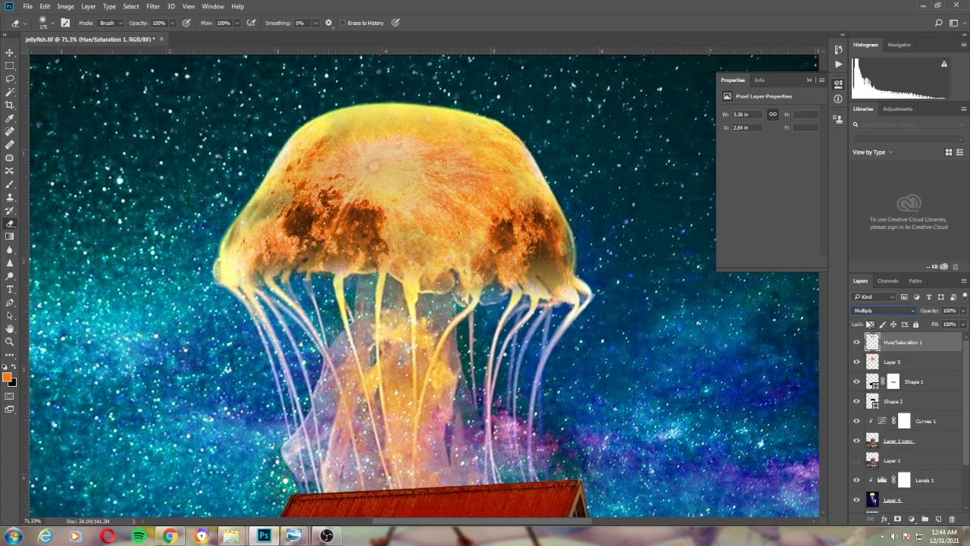
{"action": "key", "text": "ctrl+minus"}
{"action": "key", "text": "ctrl+minus"}
{"action": "key", "text": "ctrl+minus"}
{"action": "key", "text": "ctrl+minus"}
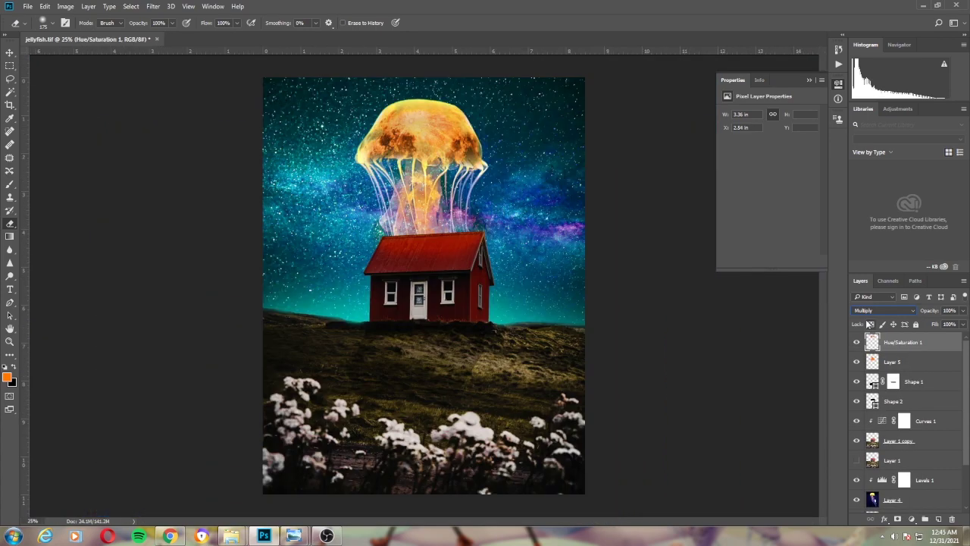
{"action": "left_click", "coordinate": [871, 310]}
{"action": "left_click", "coordinate": [865, 330]}
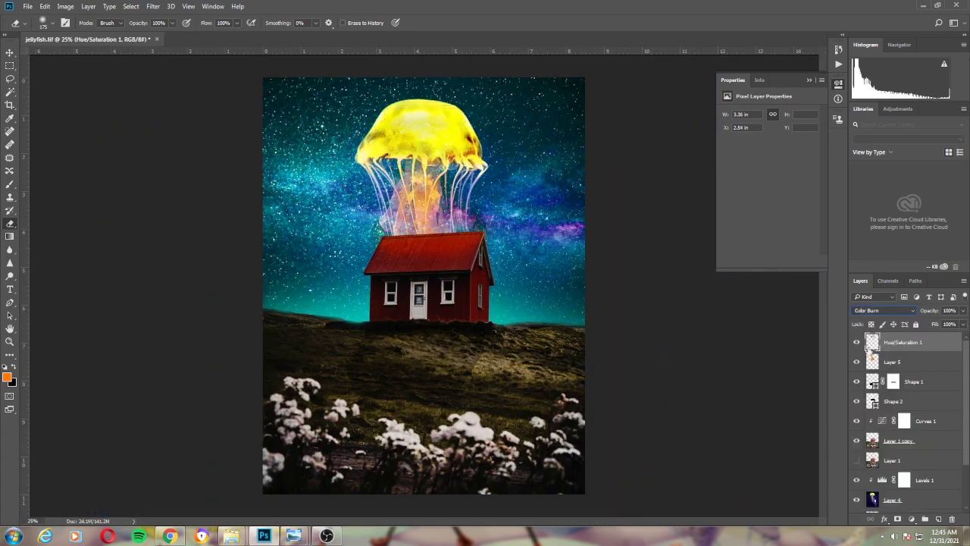
{"action": "key", "text": "Down"}
{"action": "key", "text": "Down"}
{"action": "key", "text": "Down"}
{"action": "key", "text": "Down"}
{"action": "key", "text": "Down"}
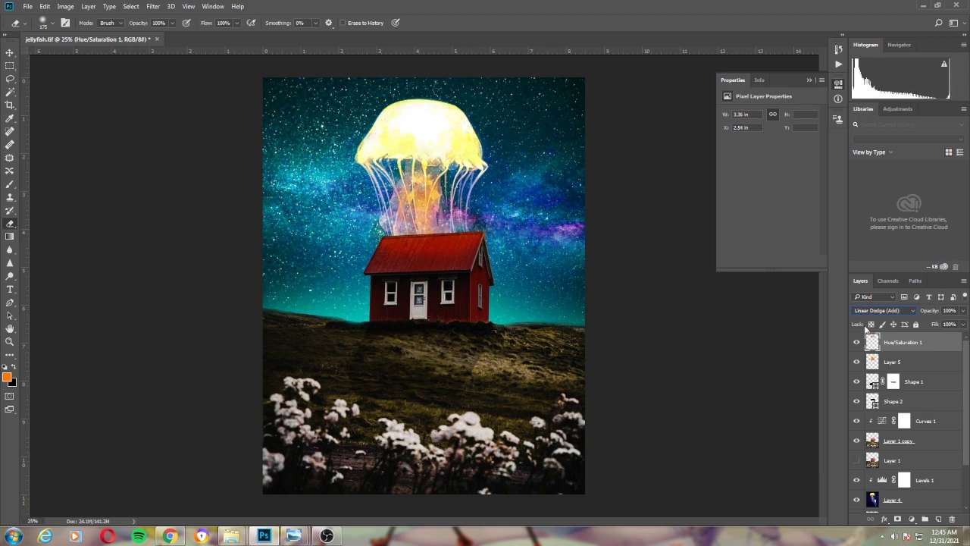
{"action": "key", "text": "Down"}
{"action": "key", "text": "Down"}
{"action": "key", "text": "Down"}
{"action": "key", "text": "Down"}
{"action": "key", "text": "Down"}
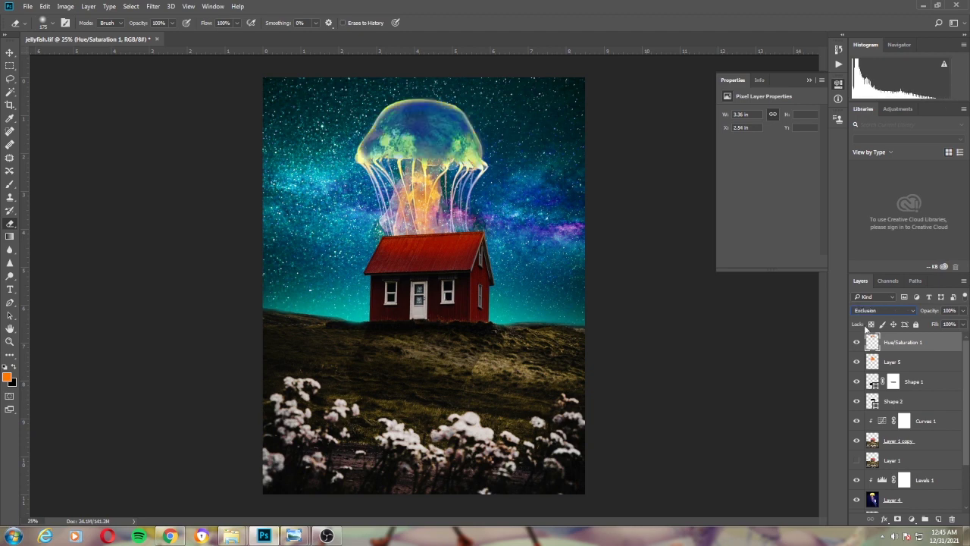
{"action": "key", "text": "Down"}
{"action": "key", "text": "Down"}
{"action": "key", "text": "Down"}
{"action": "key", "text": "Down"}
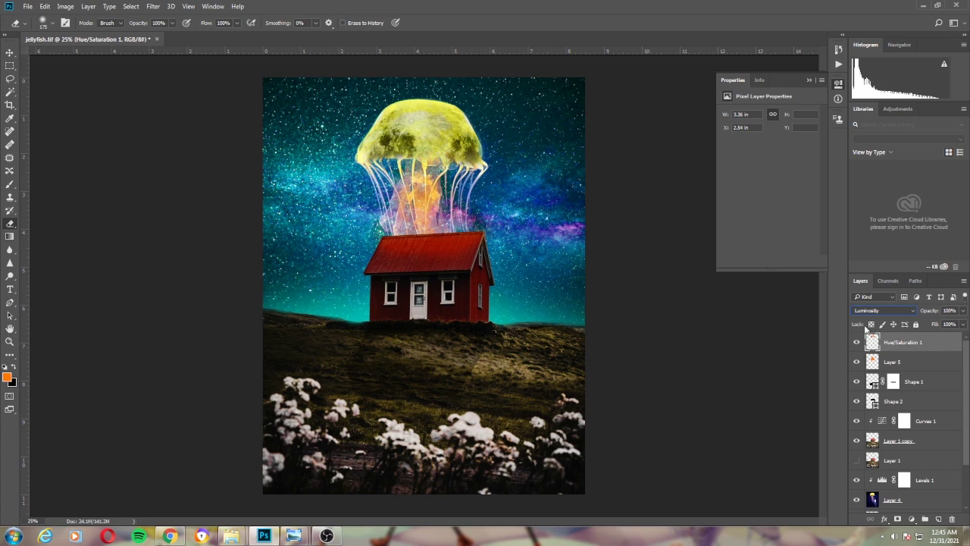
{"action": "left_click", "coordinate": [883, 311]}
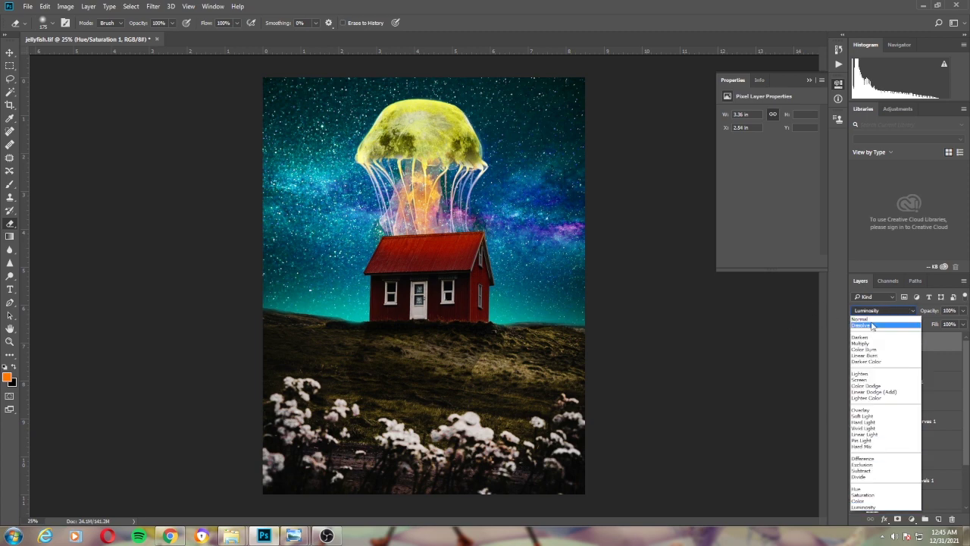
{"action": "left_click", "coordinate": [861, 343]}
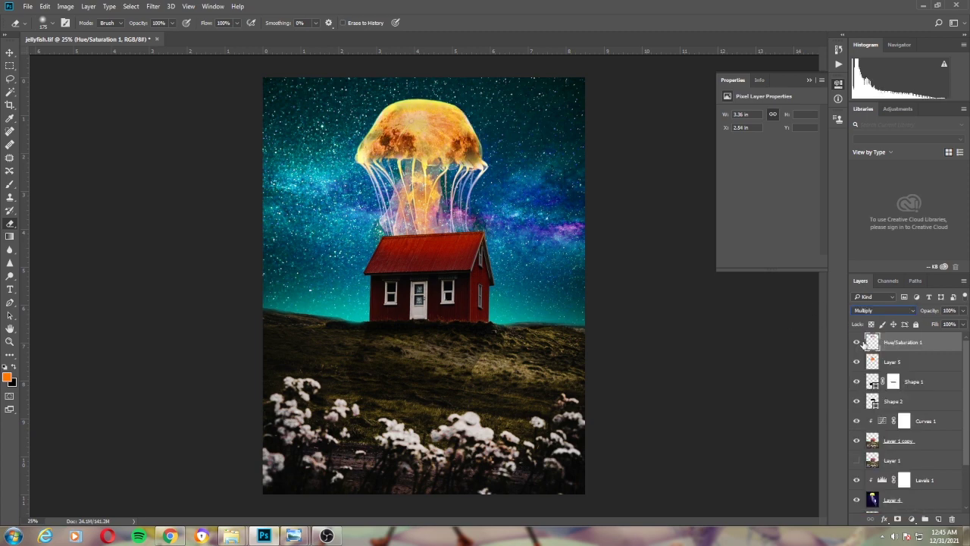
Zoom to 50% and scroll around to inspect the deep-orange jellyfish dome
{"action": "key", "text": "ctrl+plus"}
{"action": "key", "text": "ctrl+plus"}
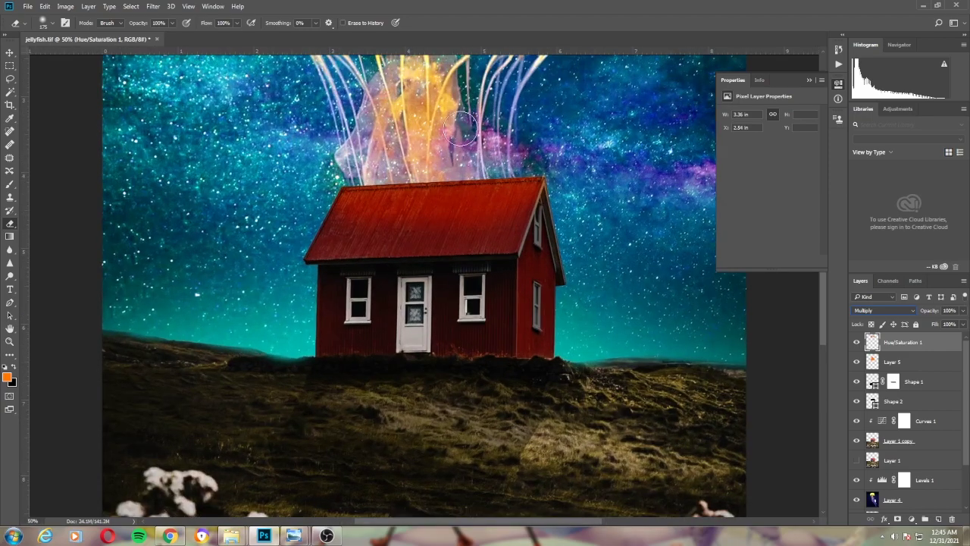
{"action": "scroll", "coordinate": [460, 130], "scroll_direction": "up", "scroll_amount": 3}
{"action": "scroll", "coordinate": [295, 311], "scroll_direction": "up", "scroll_amount": 3}
{"action": "scroll", "coordinate": [288, 310], "scroll_direction": "up", "scroll_amount": 3}
{"action": "scroll", "coordinate": [318, 316], "scroll_direction": "up", "scroll_amount": 3}
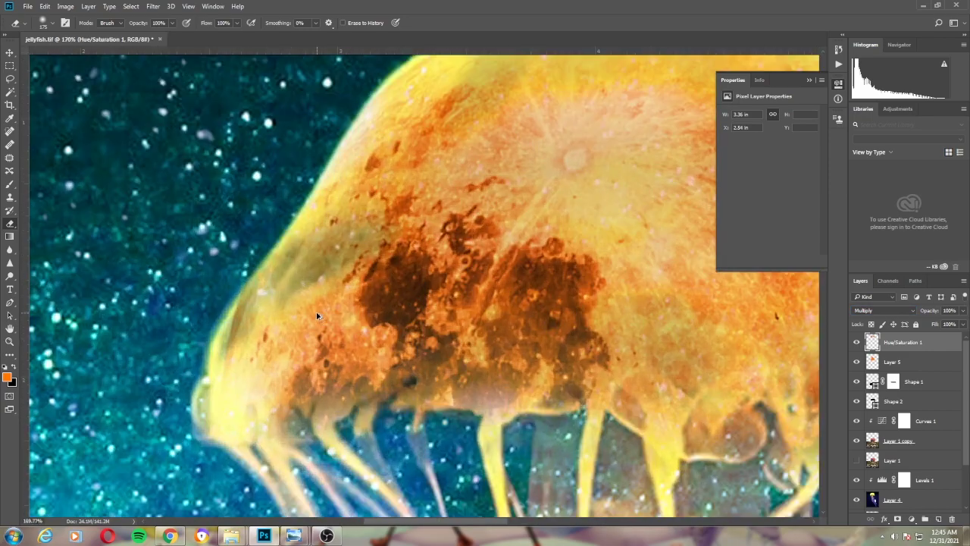
{"action": "scroll", "coordinate": [169, 303], "scroll_direction": "down", "scroll_amount": 2}
{"action": "scroll", "coordinate": [488, 167], "scroll_direction": "down", "scroll_amount": 5}
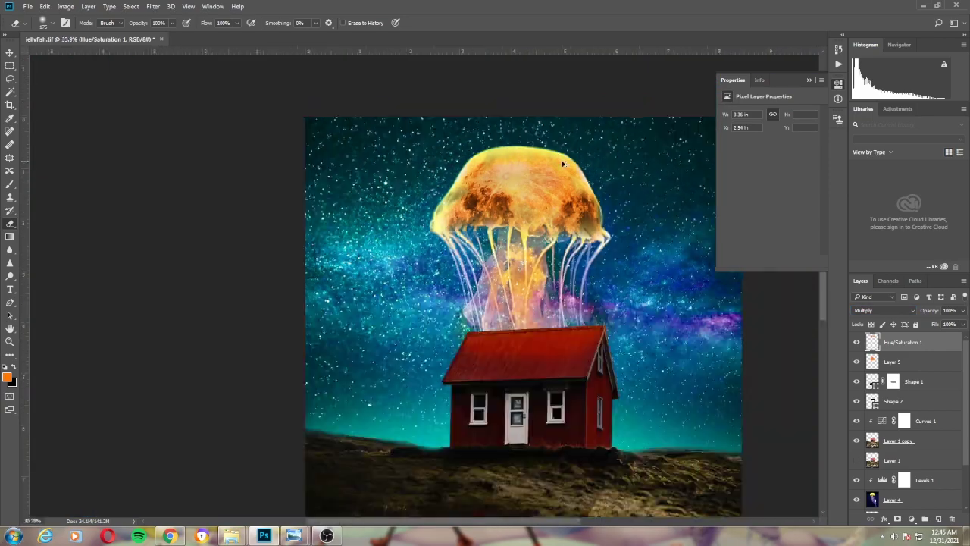
{"action": "scroll", "coordinate": [563, 163], "scroll_direction": "down", "scroll_amount": 1}
{"action": "scroll", "coordinate": [570, 154], "scroll_direction": "down", "scroll_amount": 1}
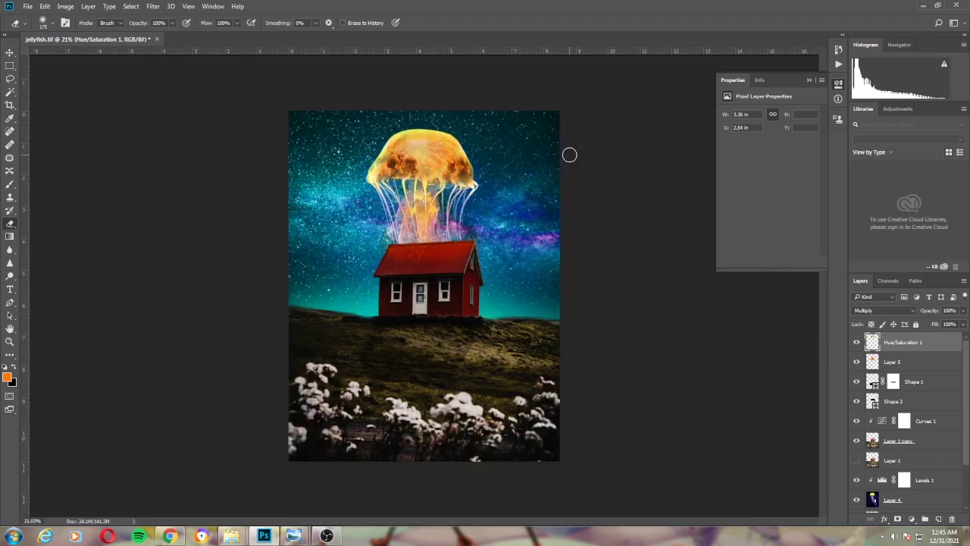
Add a new layer and paint a white glow just above the roof
{"action": "left_click", "coordinate": [939, 518]}
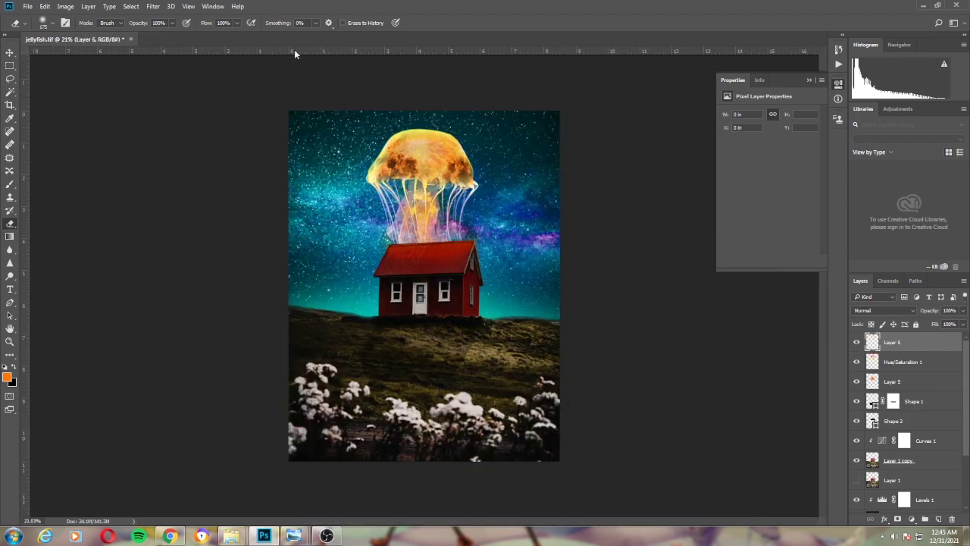
{"action": "left_click", "coordinate": [5, 367]}
{"action": "key", "text": "x"}
{"action": "key", "text": "b"}
{"action": "left_click_drag", "start_coordinate": [430, 238], "coordinate": [423, 239]}
Try Multiply, Screen and Color Dodge blending on the glow layer, then hide it
{"action": "left_click", "coordinate": [883, 310]}
{"action": "left_click", "coordinate": [879, 334]}
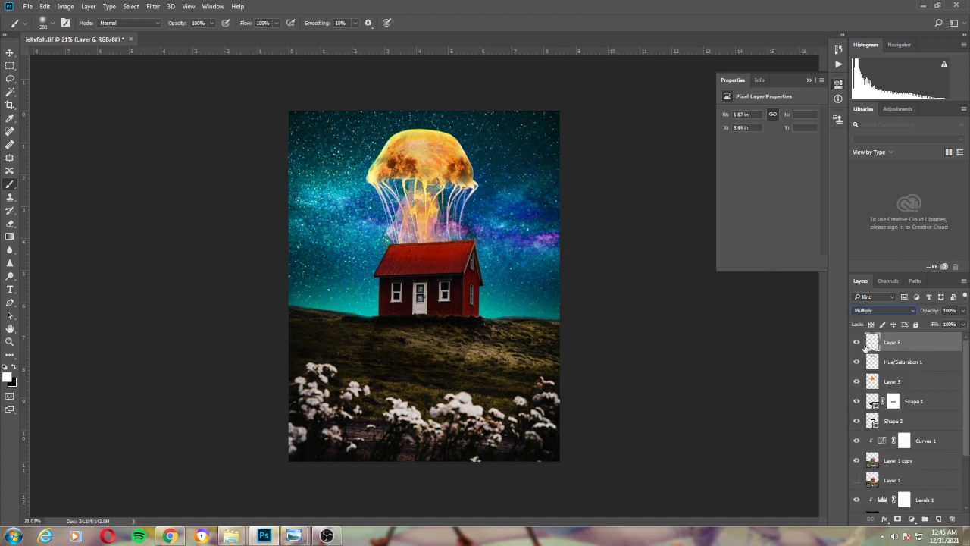
{"action": "left_click", "coordinate": [872, 310]}
{"action": "left_click", "coordinate": [864, 349]}
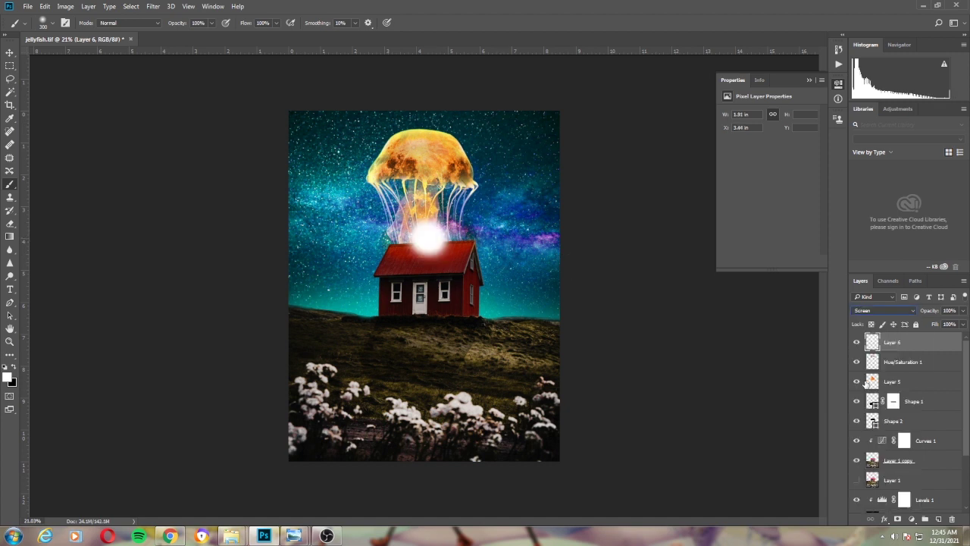
{"action": "left_click", "coordinate": [870, 312]}
{"action": "left_click", "coordinate": [866, 357]}
Close the adjustment properties and zoom between the house at 50% and the whole image
{"action": "key", "text": "ctrl+plus"}
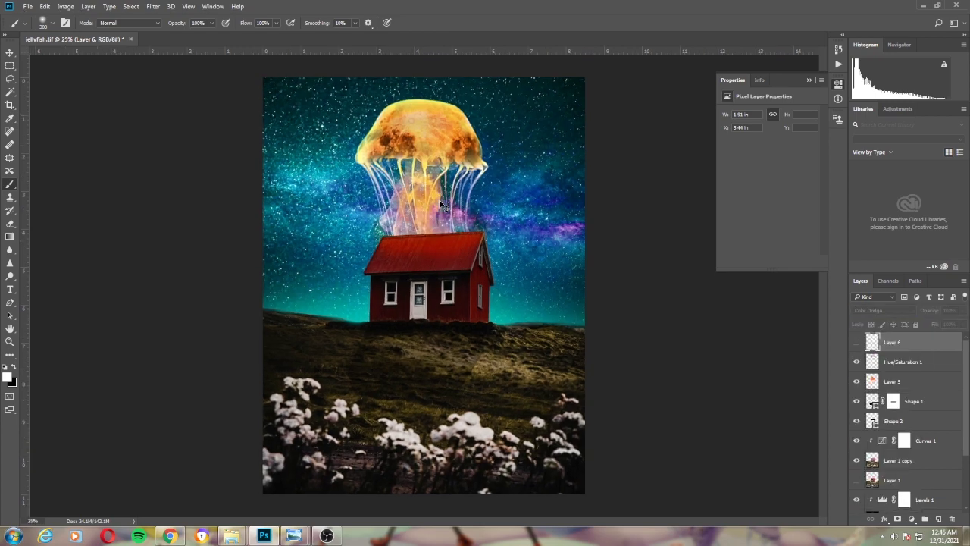
{"action": "key", "text": "ctrl+plus"}
{"action": "key", "text": "ctrl+plus"}
{"action": "left_click", "coordinate": [810, 79]}
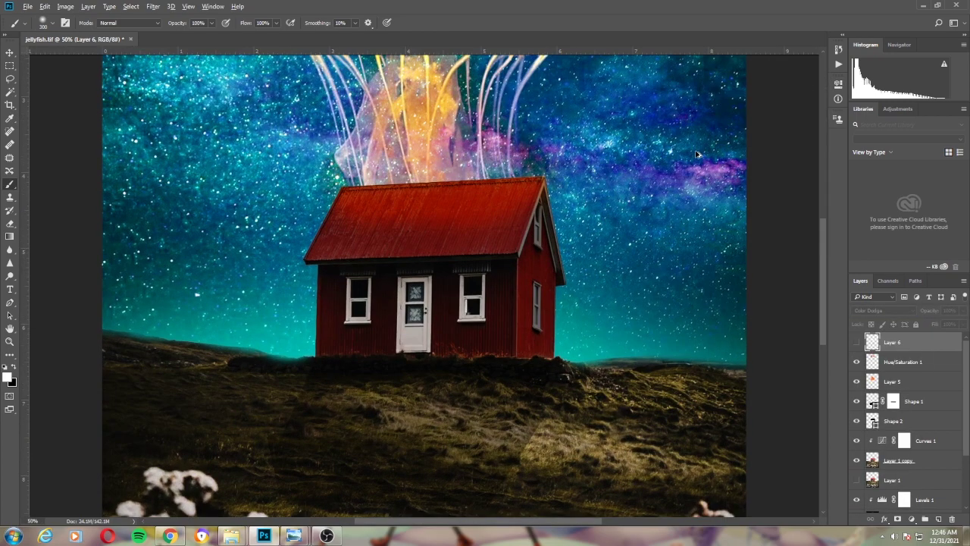
{"action": "key", "text": "ctrl+minus"}
{"action": "key", "text": "ctrl+minus"}
{"action": "key", "text": "ctrl+plus"}
Add Layer 7 above Layer 6 and try a soft round Eraser tip at size 10
{"action": "left_click", "coordinate": [939, 519]}
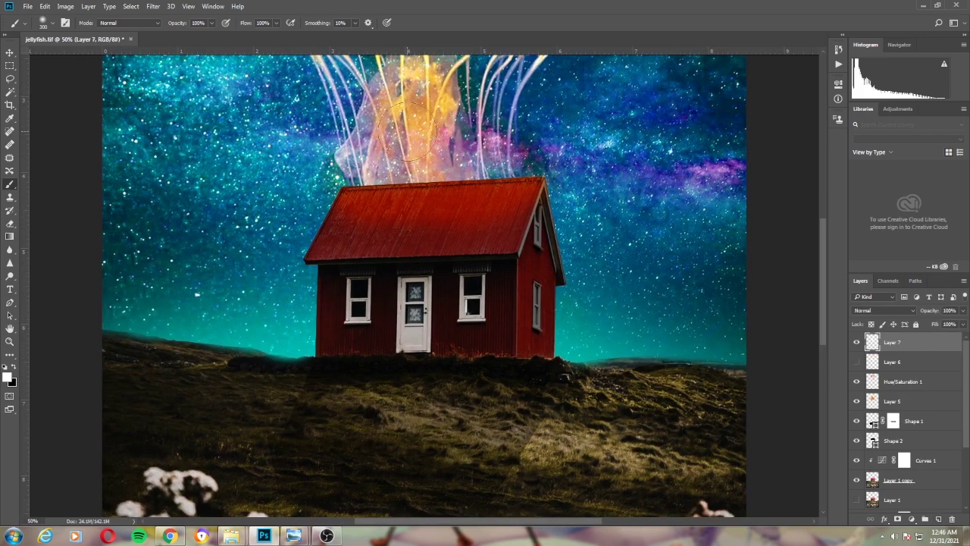
{"action": "key", "text": "e"}
{"action": "left_click", "coordinate": [51, 23]}
{"action": "double_click", "coordinate": [52, 100]}
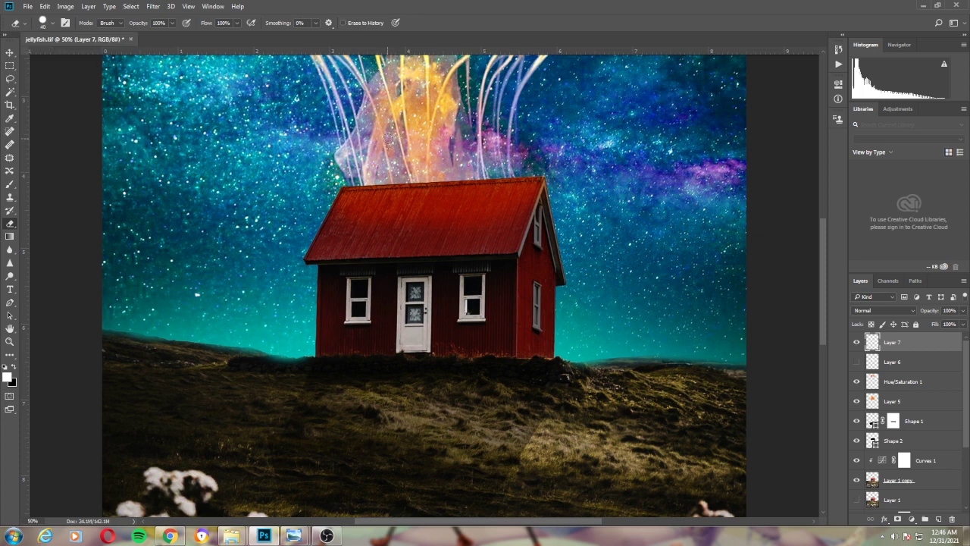
{"action": "left_click", "coordinate": [9, 184]}
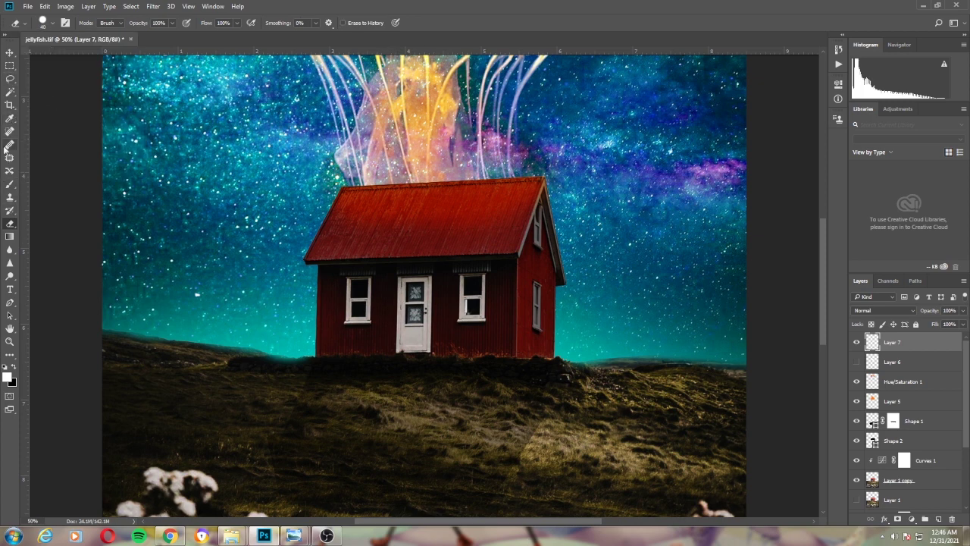
{"action": "right_click", "coordinate": [65, 110]}
{"action": "key", "text": "e"}
{"action": "key", "text": "bracketleft"}
{"action": "key", "text": "bracketleft"}
{"action": "key", "text": "bracketleft"}
{"action": "left_click", "coordinate": [23, 24]}
{"action": "right_click", "coordinate": [10, 223]}
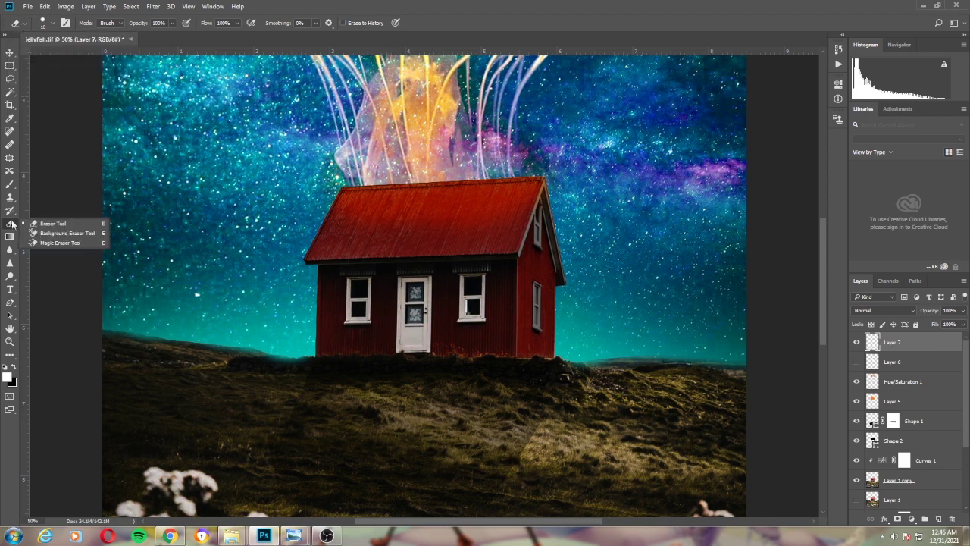
{"action": "left_click", "coordinate": [46, 224]}
Set the Brush to Hard Round at 100% hardness and shrink it to a tiny dot
{"action": "left_click", "coordinate": [10, 184]}
{"action": "left_click", "coordinate": [43, 22]}
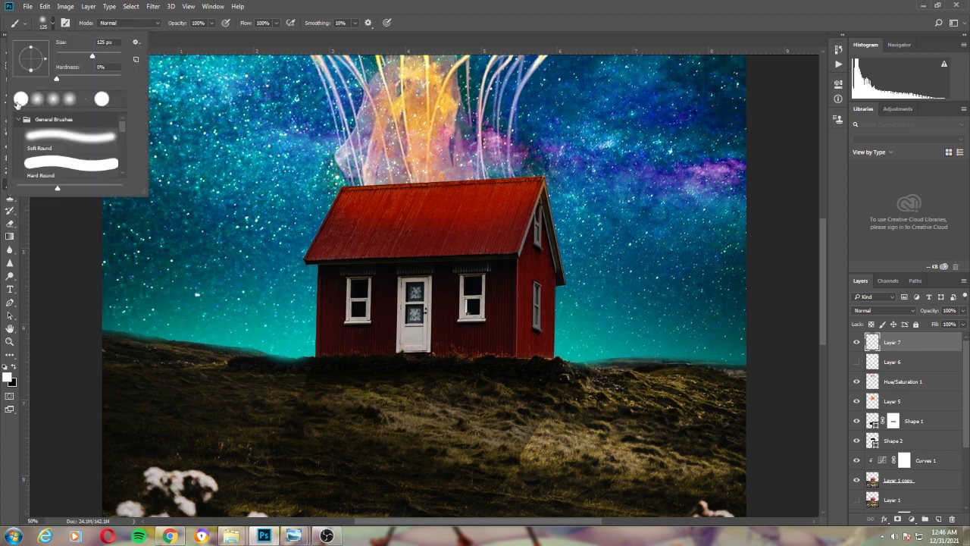
{"action": "double_click", "coordinate": [17, 101]}
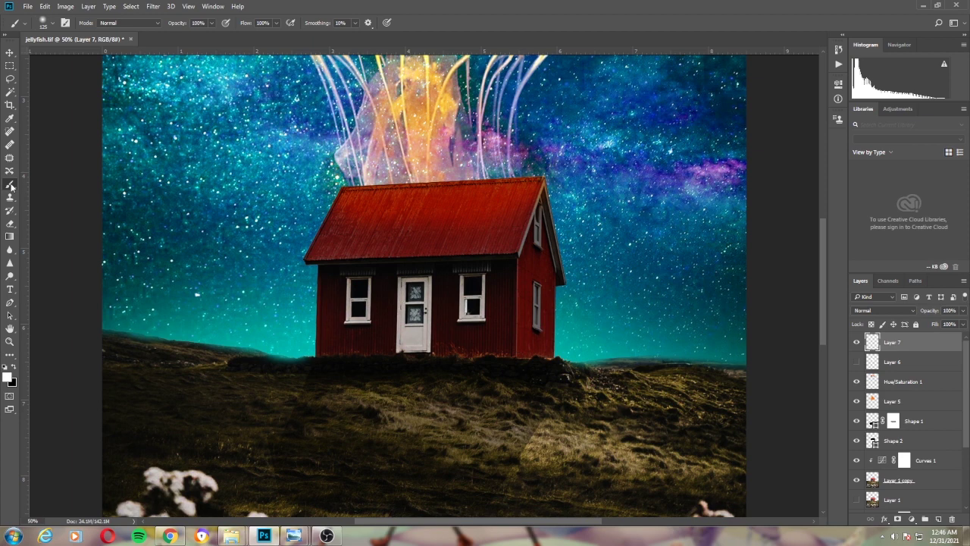
{"action": "left_click", "coordinate": [53, 25]}
{"action": "left_click", "coordinate": [101, 98]}
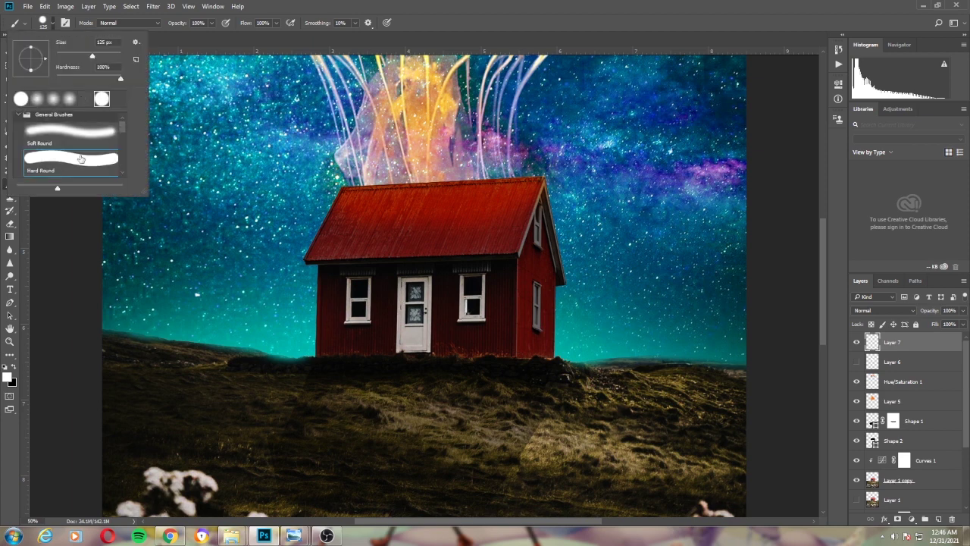
{"action": "left_click", "coordinate": [220, 41]}
{"action": "key", "text": "bracketright"}
{"action": "key", "text": "bracketright"}
{"action": "key", "text": "bracketright"}
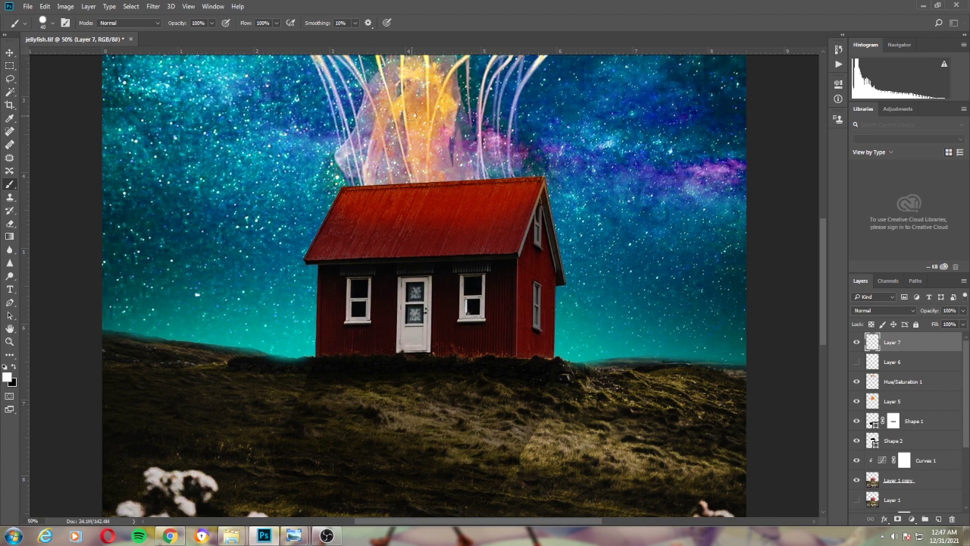
{"action": "key", "text": "bracketleft"}
{"action": "key", "text": "bracketright"}
{"action": "key", "text": "bracketleft"}
{"action": "key", "text": "bracketleft"}
{"action": "key", "text": "bracketleft"}
Give Layer 7 a yellow (fff600) Outer Glow, adjusting its size to 49 px and its opacity
{"action": "double_click", "coordinate": [891, 340]}
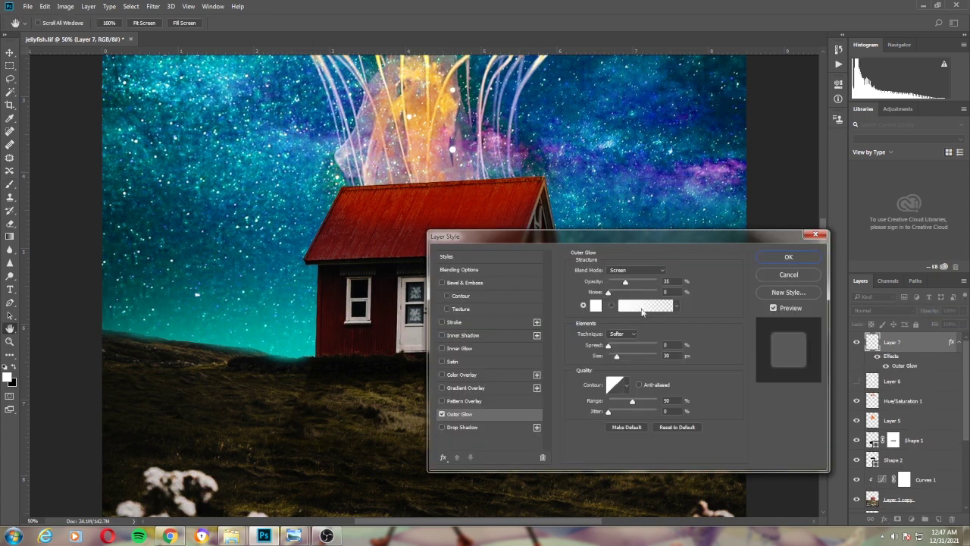
{"action": "left_click", "coordinate": [596, 305]}
{"action": "type", "text": "fff600"}
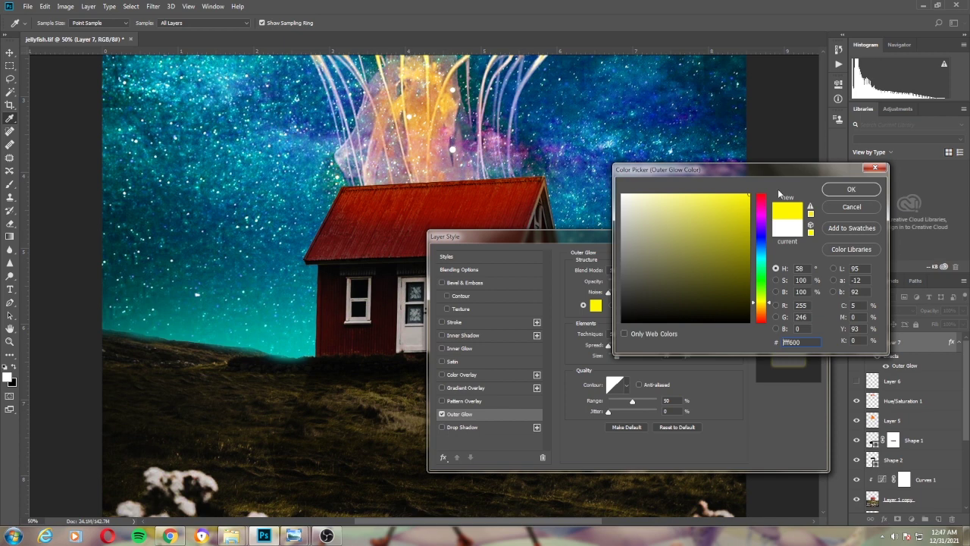
{"action": "key", "text": "Return"}
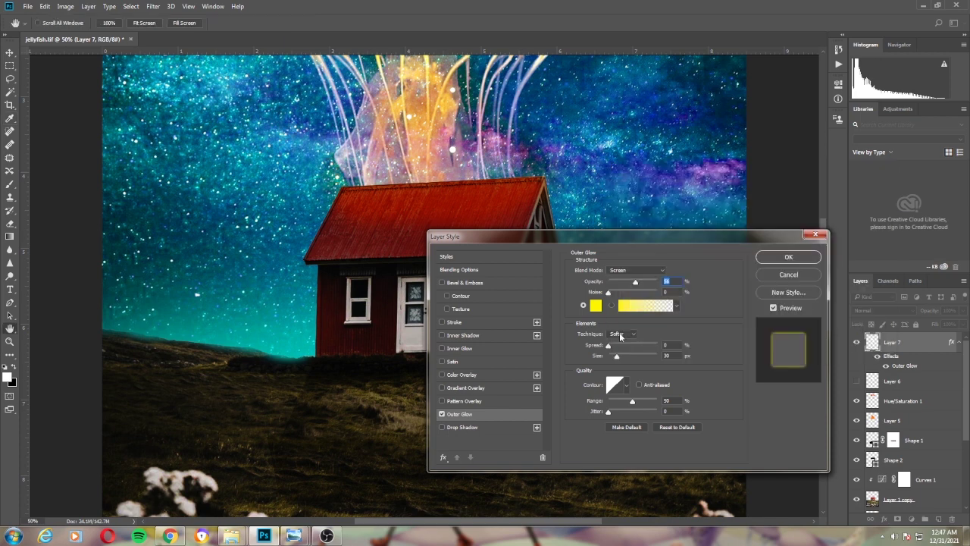
{"action": "left_click", "coordinate": [627, 355]}
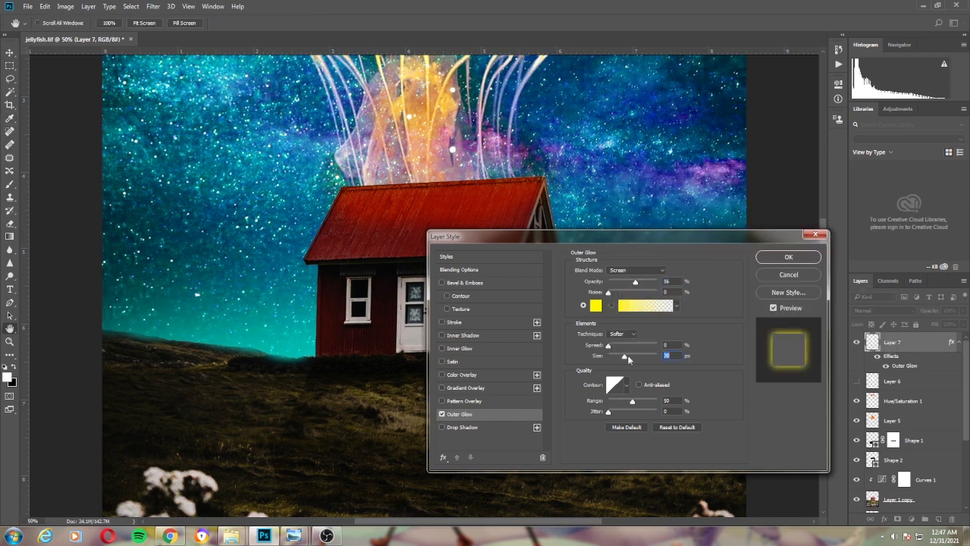
{"action": "left_click_drag", "start_coordinate": [625, 356], "coordinate": [620, 356]}
{"action": "left_click_drag", "start_coordinate": [635, 281], "coordinate": [644, 282]}
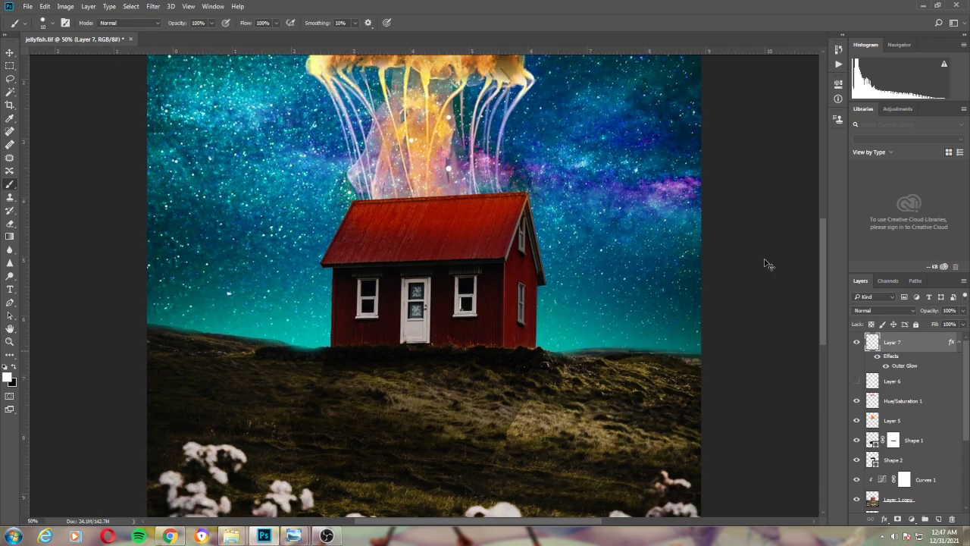
{"action": "key", "text": "ctrl+plus"}
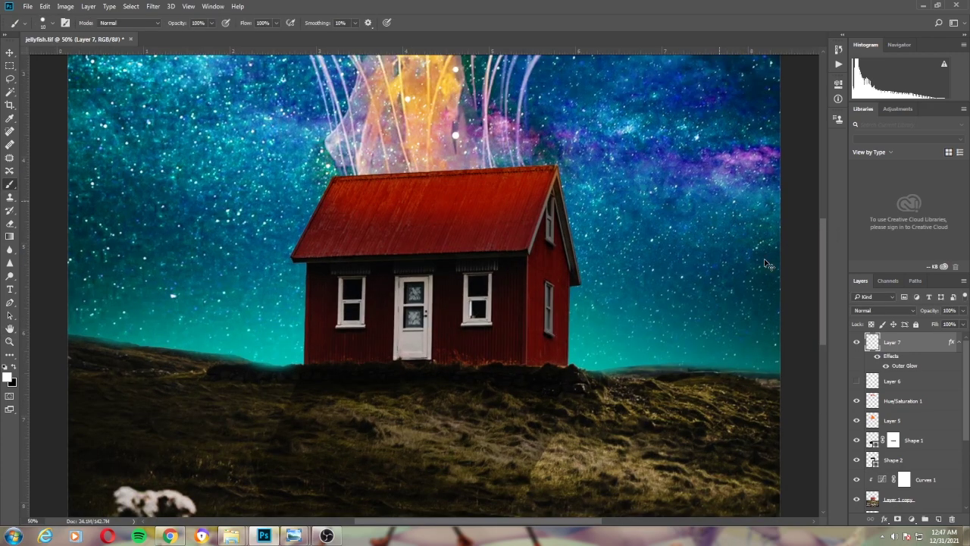
{"action": "key", "text": "ctrl+minus"}
{"action": "key", "text": "ctrl+minus"}
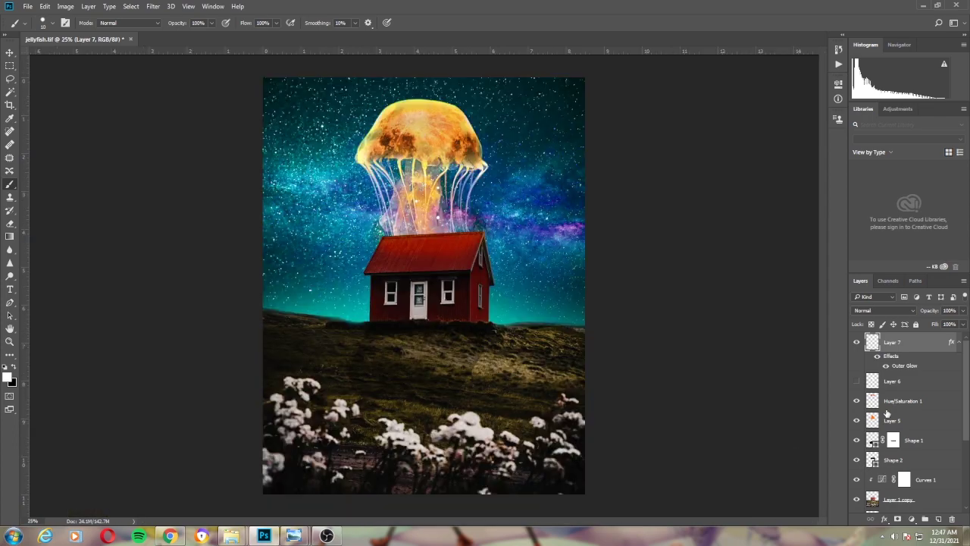
Group the layers above Background into Group 1 and duplicate it as Group 1 copy
{"action": "scroll", "coordinate": [954, 414], "scroll_direction": "down", "scroll_amount": 3}
{"action": "left_click", "coordinate": [913, 501], "text": "shift"}
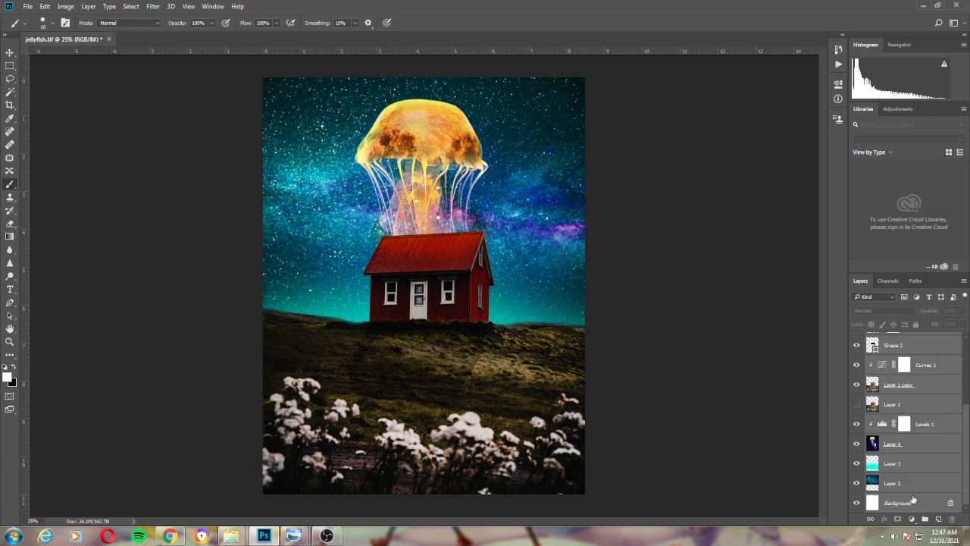
{"action": "left_click", "coordinate": [913, 501], "text": "ctrl"}
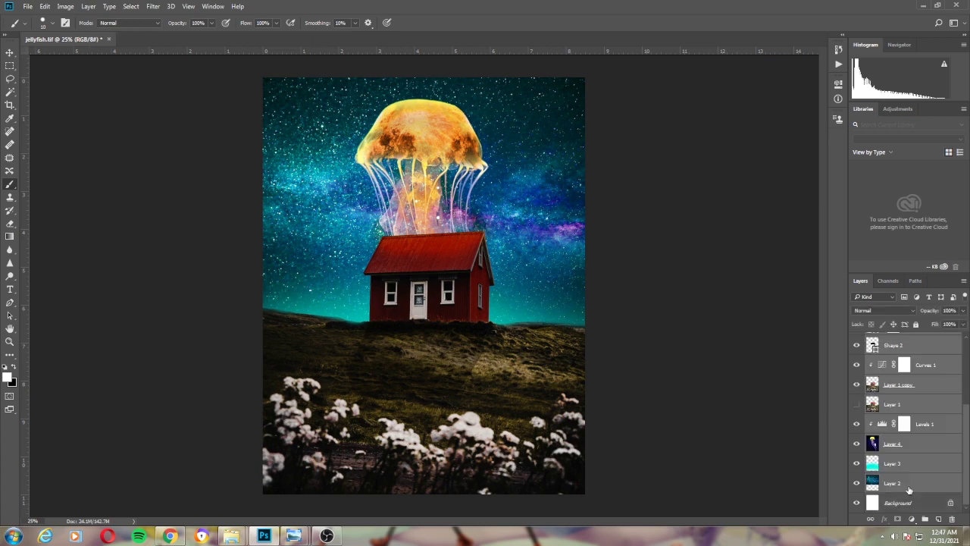
{"action": "key", "text": "ctrl+g"}
{"action": "key", "text": "ctrl+j"}
Crop to the canvas bounds, merge Group 1 copy into one layer, and hide Group 1
{"action": "key", "text": "c"}
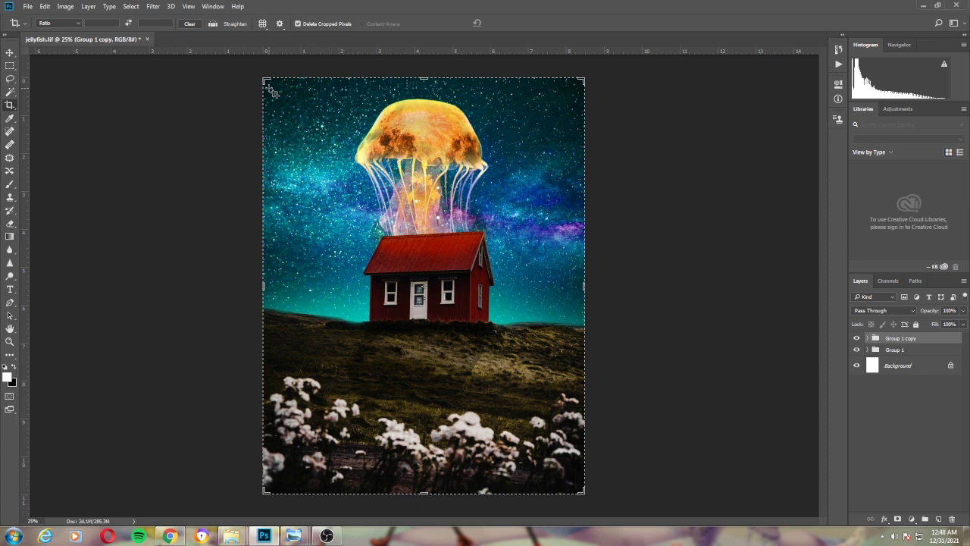
{"action": "key", "text": "Return"}
{"action": "key", "text": "ctrl+e"}
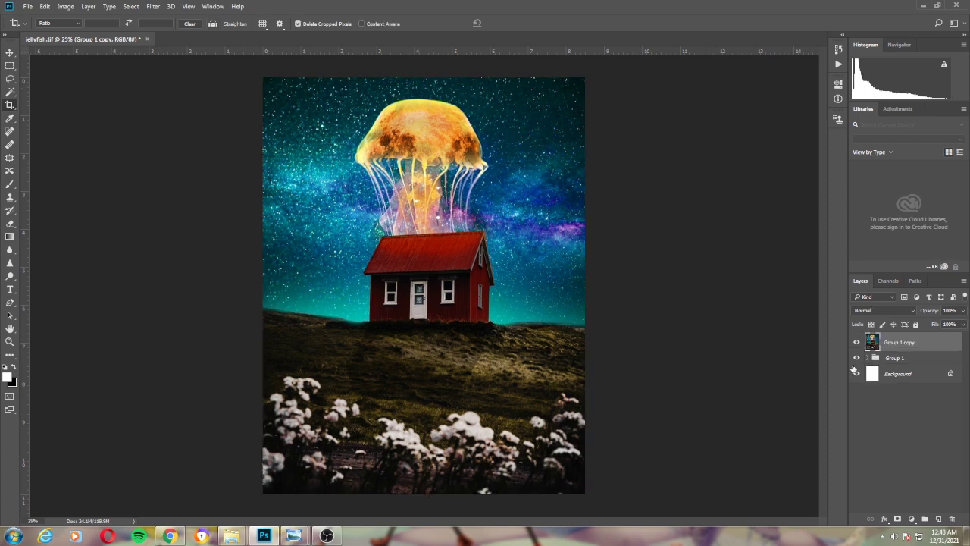
{"action": "left_click", "coordinate": [856, 358]}
{"action": "left_click", "coordinate": [153, 6]}
In the Camera Raw Filter, set Temperature +9, Tint +3, Contrast +26 and Clarity -45
{"action": "left_click", "coordinate": [172, 67]}
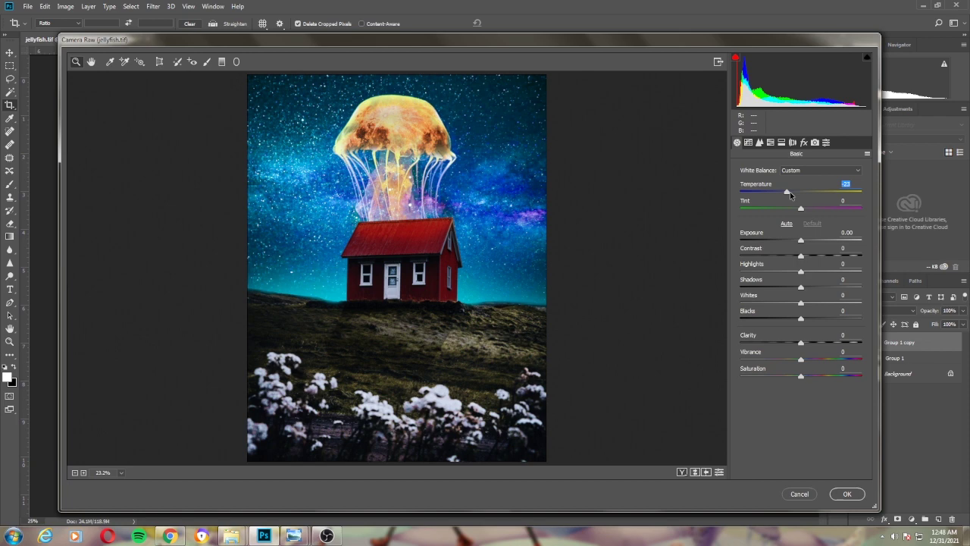
{"action": "left_click_drag", "start_coordinate": [790, 192], "coordinate": [807, 193]}
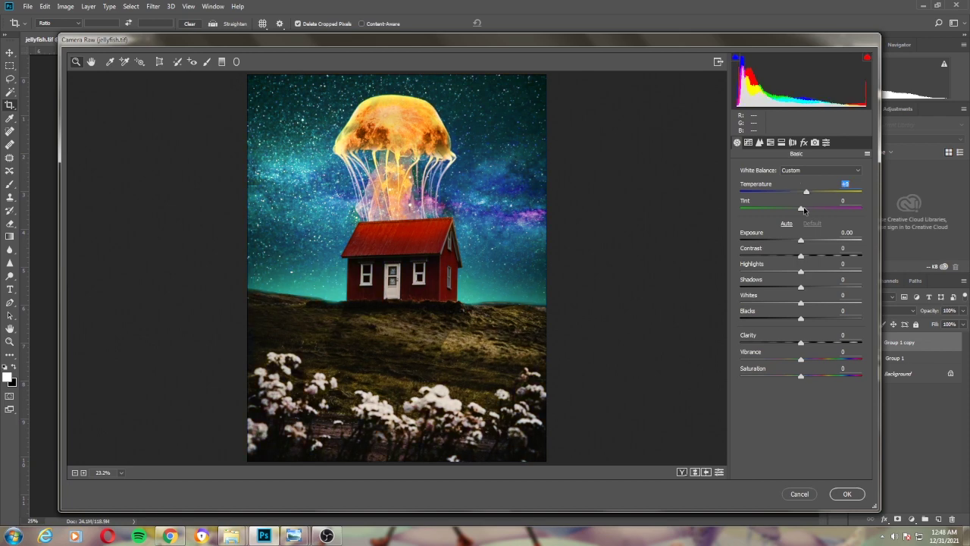
{"action": "left_click", "coordinate": [803, 209]}
{"action": "left_click_drag", "start_coordinate": [802, 256], "coordinate": [816, 257]}
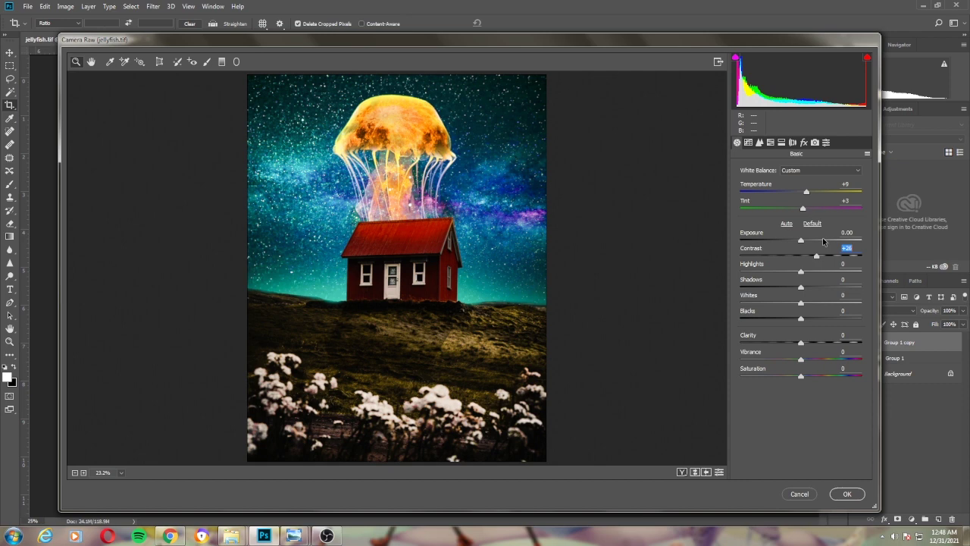
{"action": "mouse_move", "coordinate": [801, 343]}
{"action": "left_mouse_down"}
{"action": "mouse_move", "coordinate": [764, 345]}
{"action": "mouse_move", "coordinate": [773, 345]}
{"action": "left_mouse_up"}
{"action": "left_click", "coordinate": [773, 341]}
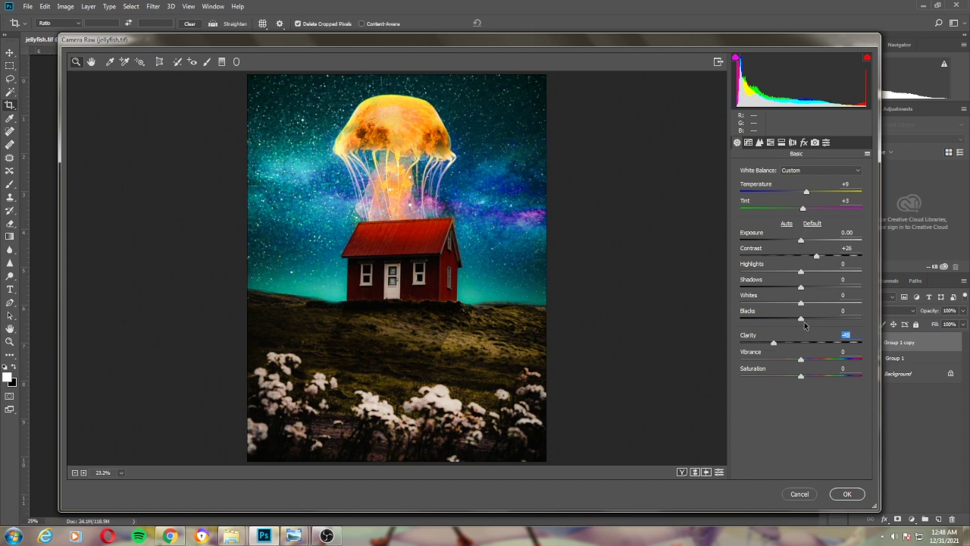
In HSL, raise Saturation to Greens +52 and Blues +21, and boost the Oranges
{"action": "left_click", "coordinate": [760, 142]}
{"action": "left_click", "coordinate": [770, 142]}
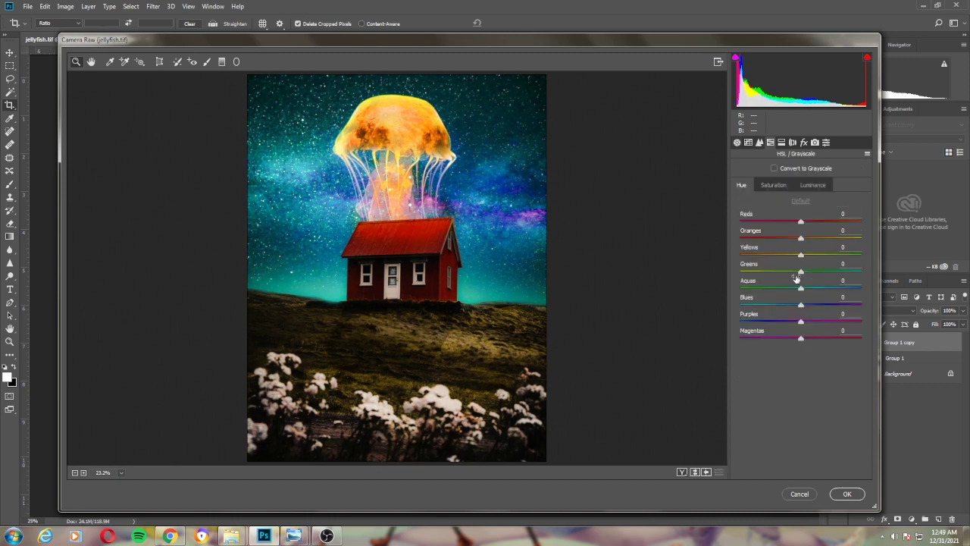
{"action": "left_click_drag", "start_coordinate": [800, 271], "coordinate": [833, 273]}
{"action": "mouse_move", "coordinate": [788, 304]}
{"action": "left_mouse_down"}
{"action": "mouse_move", "coordinate": [768, 304]}
{"action": "mouse_move", "coordinate": [814, 306]}
{"action": "left_mouse_up"}
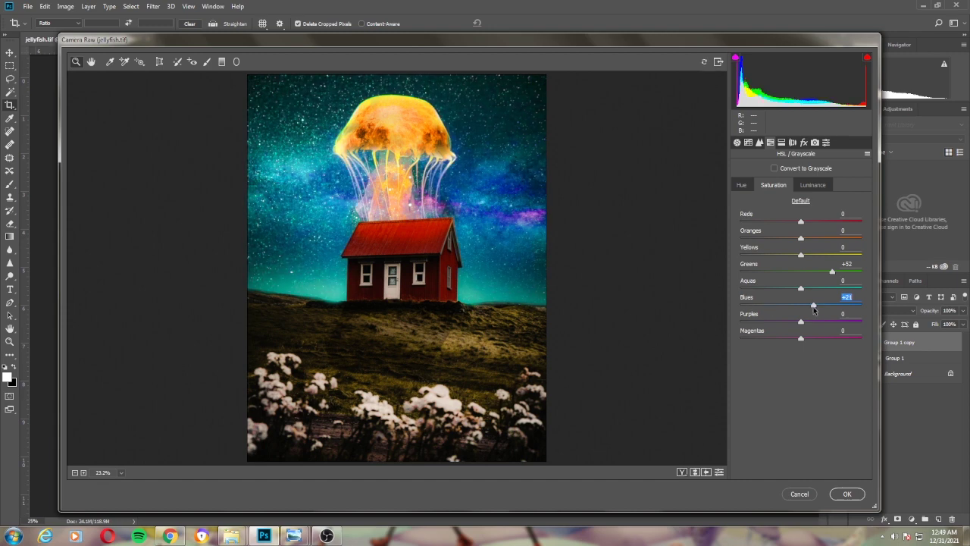
{"action": "left_click_drag", "start_coordinate": [801, 238], "coordinate": [835, 240]}
Set HSL Luminance to Reds +15, Oranges +28 and Blues +32
{"action": "left_click", "coordinate": [813, 185]}
{"action": "mouse_move", "coordinate": [800, 222]}
{"action": "left_mouse_down"}
{"action": "mouse_move", "coordinate": [764, 222]}
{"action": "mouse_move", "coordinate": [810, 222]}
{"action": "mouse_move", "coordinate": [827, 238]}
{"action": "mouse_move", "coordinate": [817, 238]}
{"action": "left_mouse_up"}
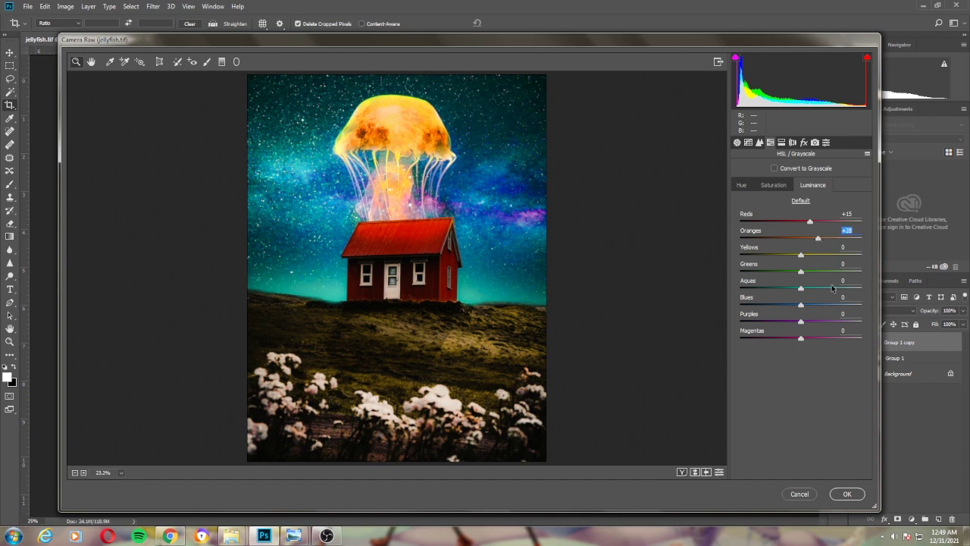
{"action": "left_click_drag", "start_coordinate": [800, 304], "coordinate": [820, 305]}
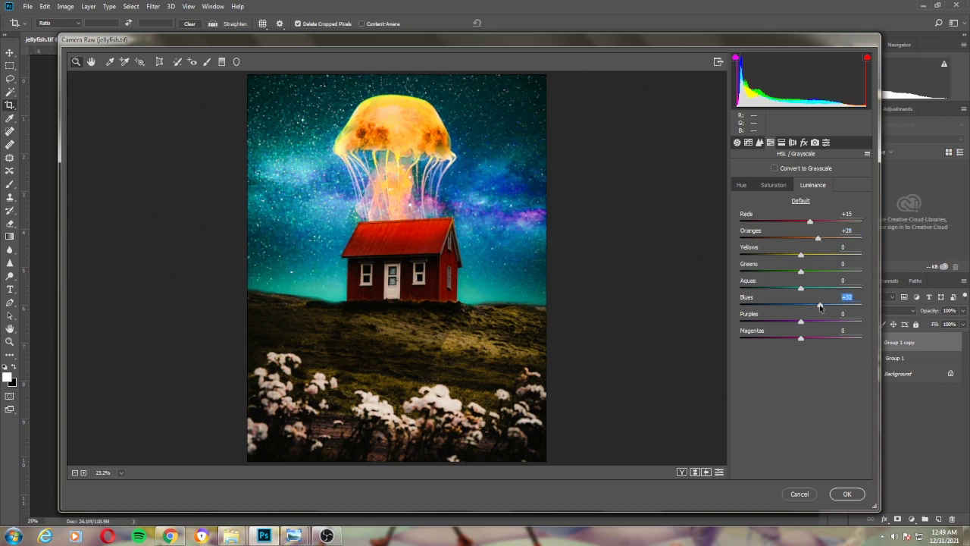